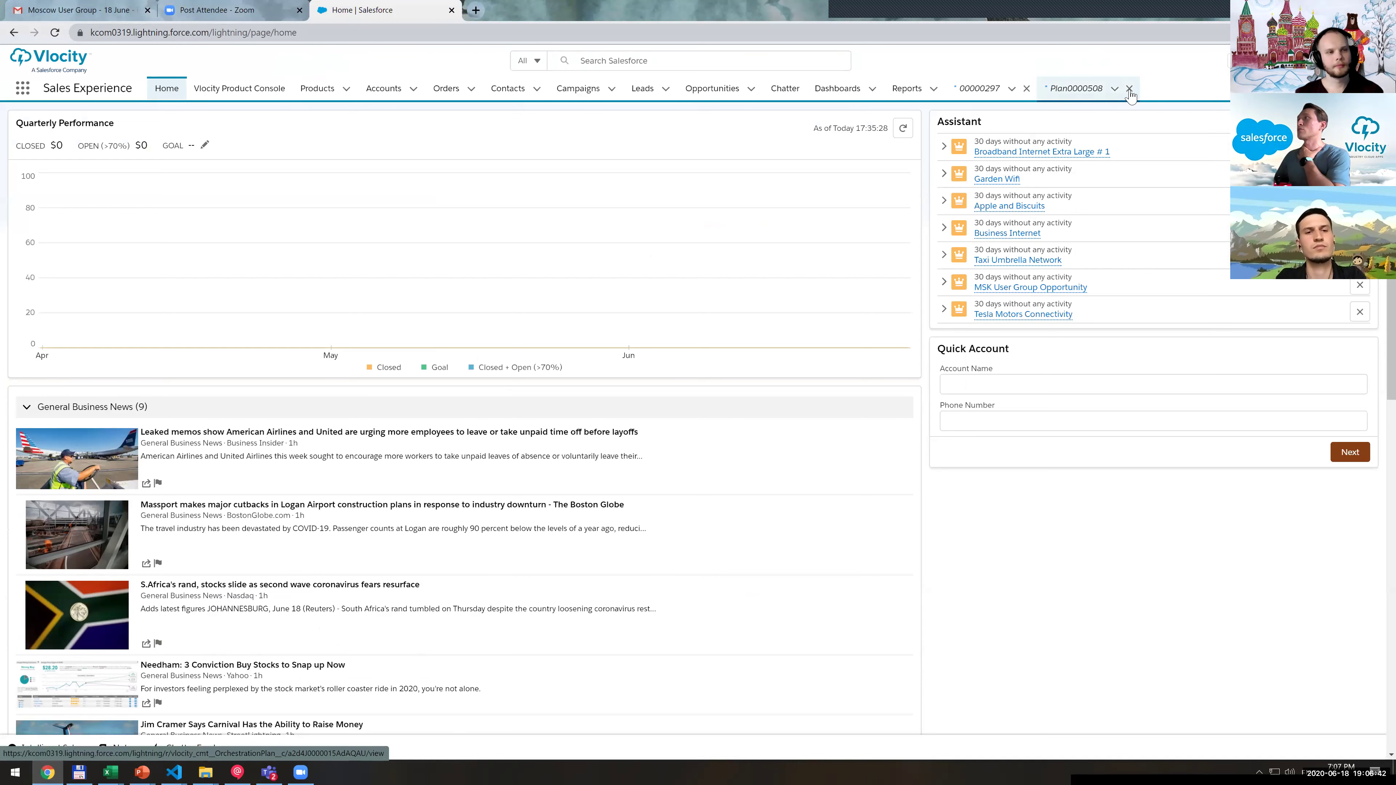
Step: Close the 00000297 and Plan0000508 tabs and open MSK User Group Opportunity from Opportunities
{"action": "left_click", "coordinate": [1026, 88]}
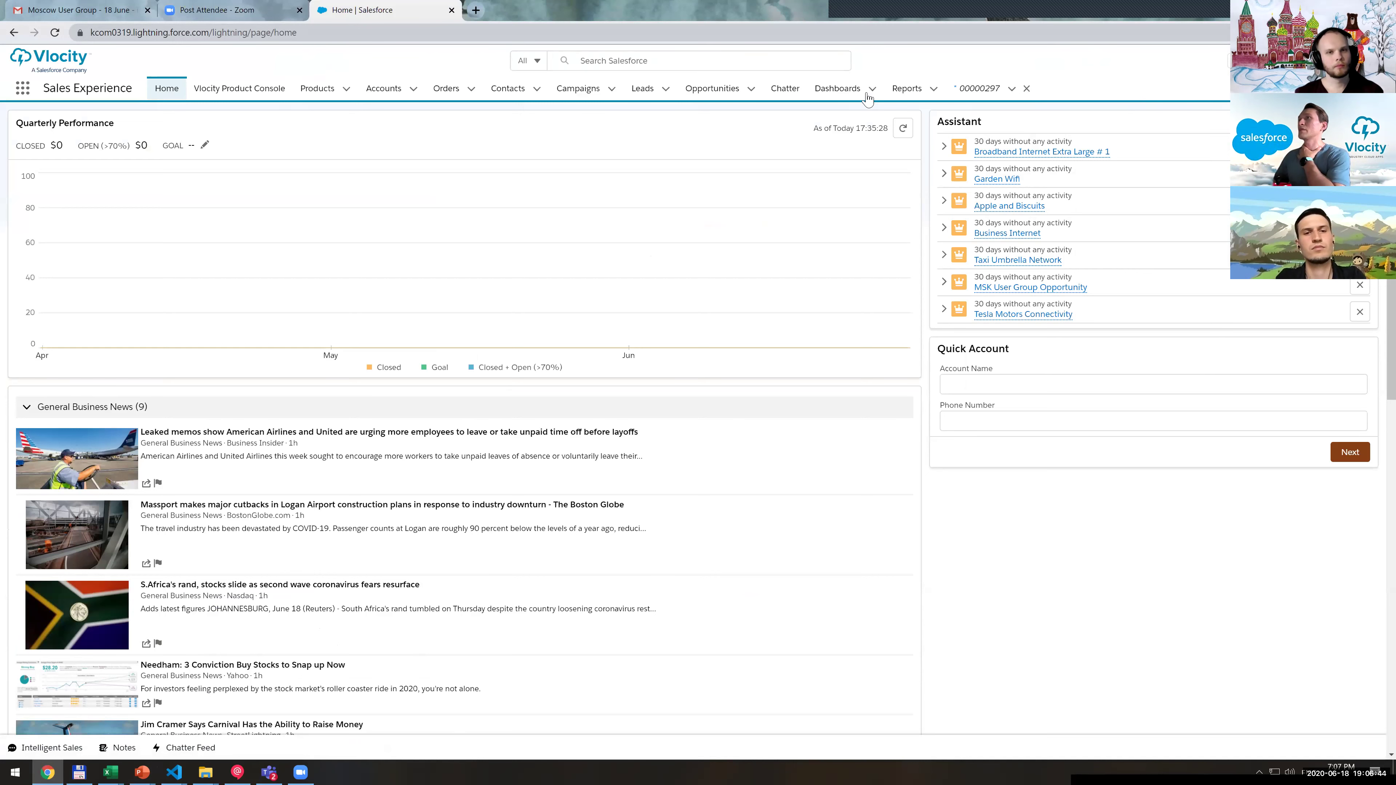
{"action": "left_click", "coordinate": [712, 89]}
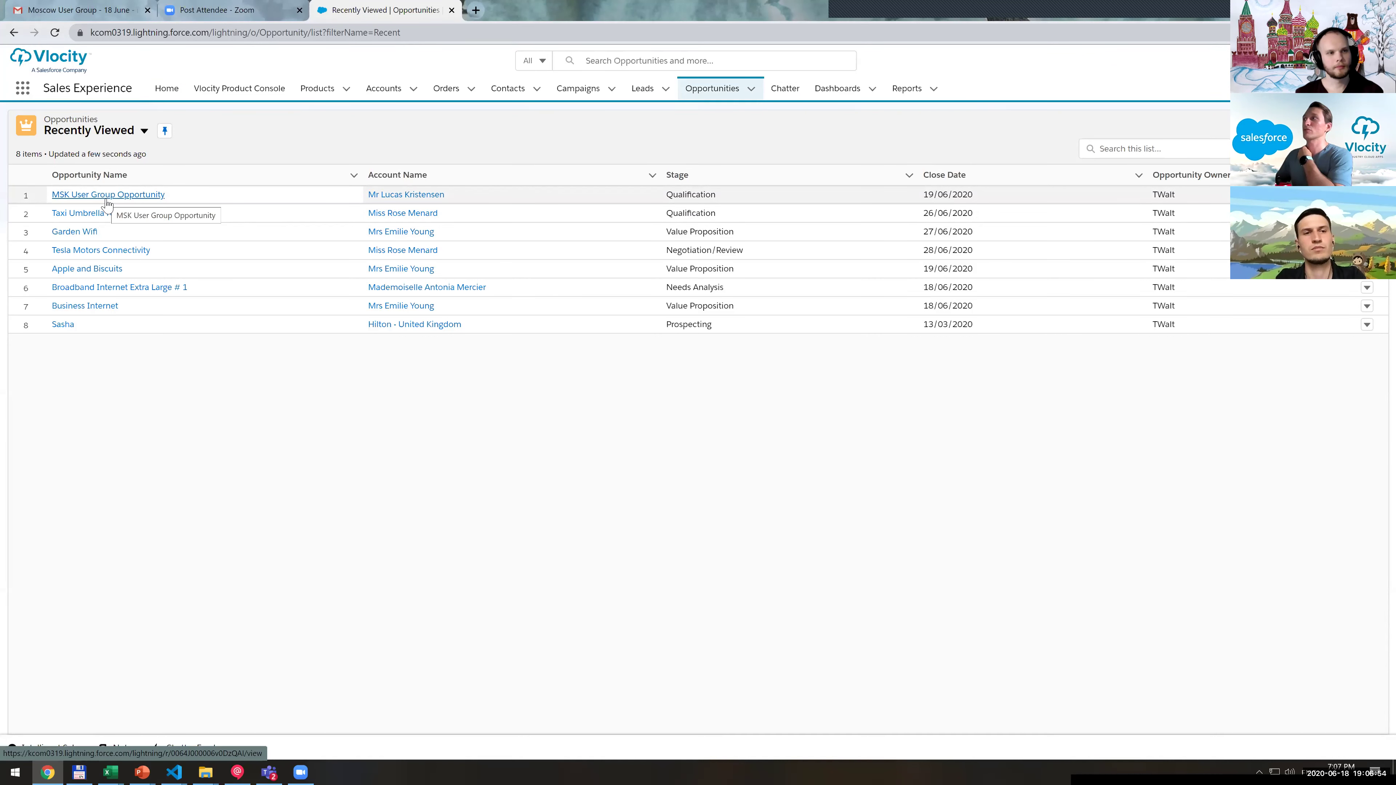
{"action": "left_click", "coordinate": [108, 202]}
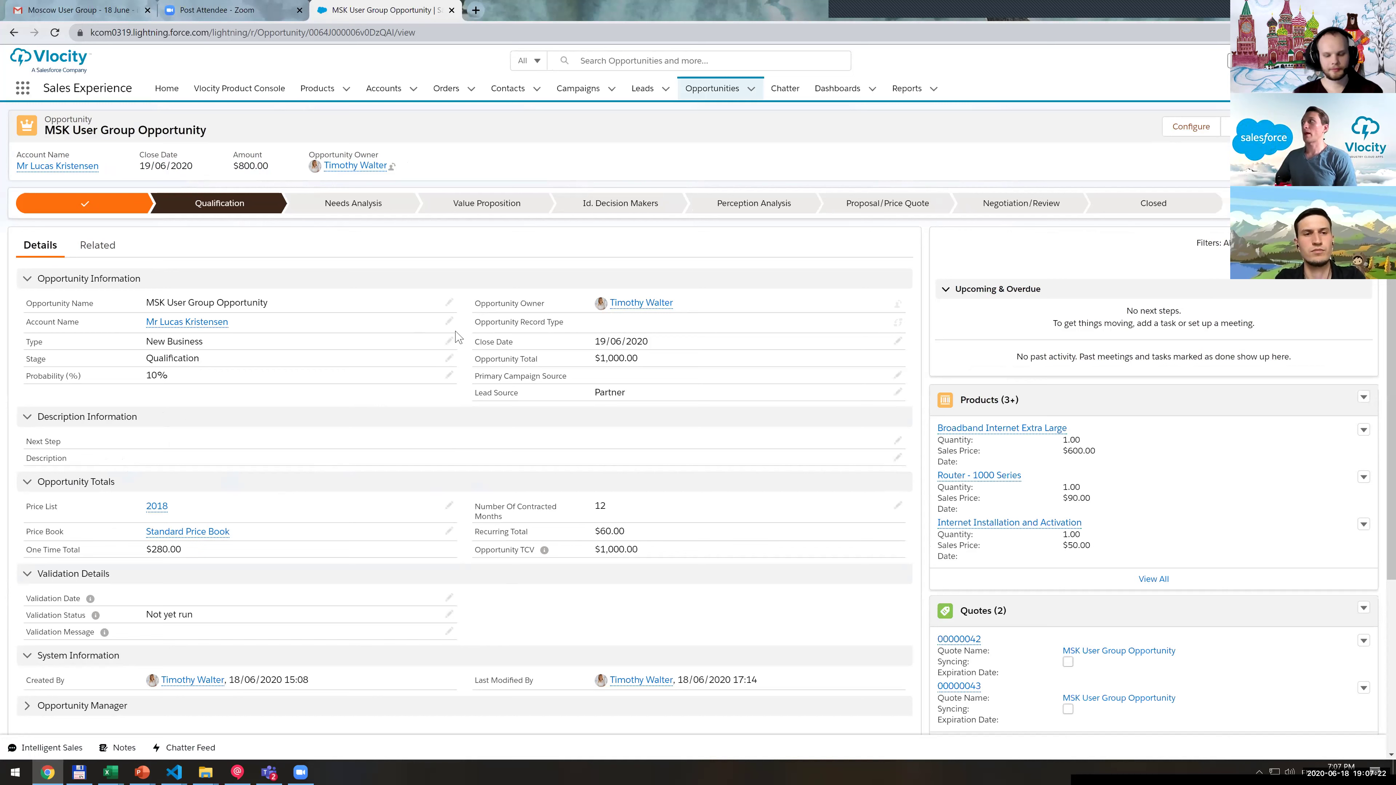
Step: Open the HybridCPQ cart for MSK User Group Opportunity with Configure
{"action": "left_click", "coordinate": [1190, 127]}
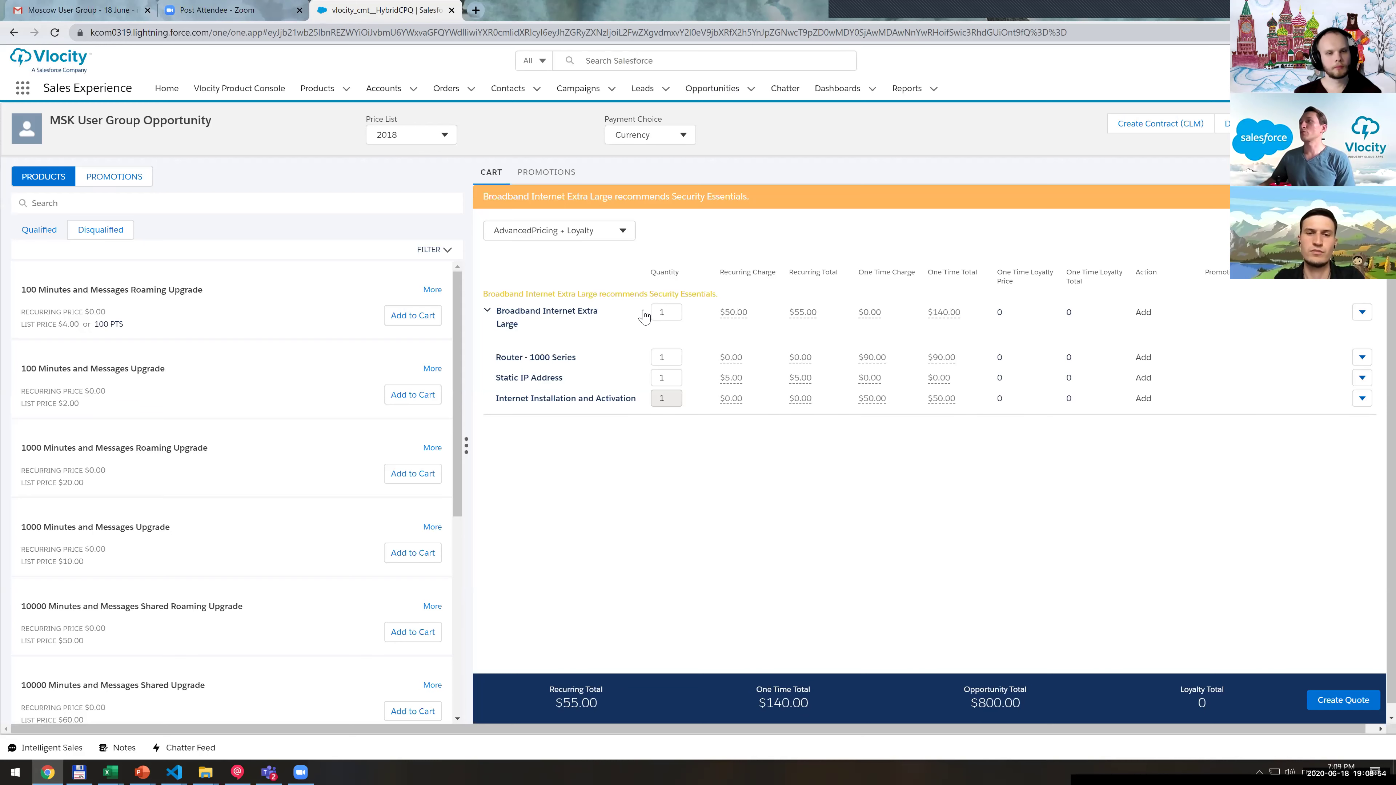
Step: Review the configuration attributes of Broadband Internet Extra Large and Router - 1000 Series
{"action": "left_click", "coordinate": [1362, 312]}
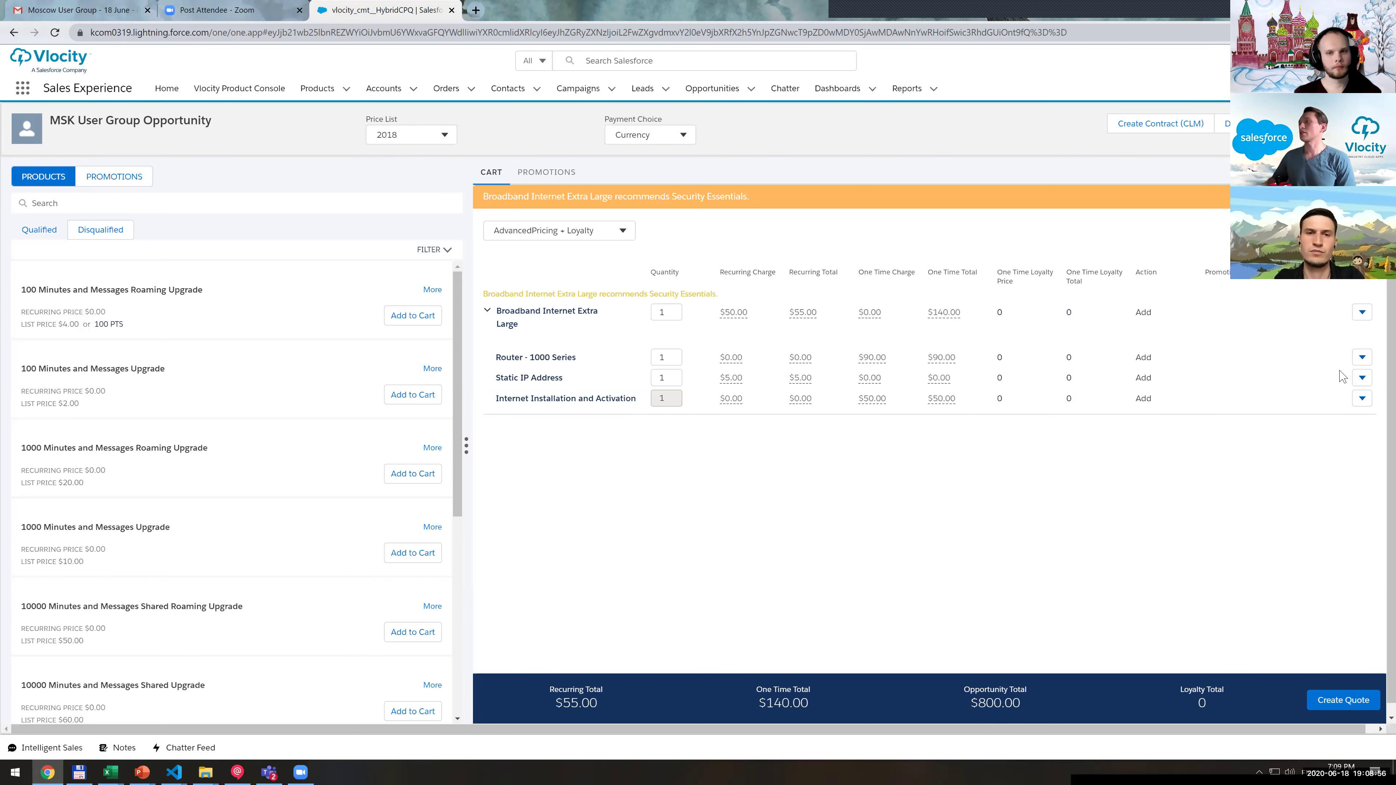
{"action": "left_click", "coordinate": [1348, 377]}
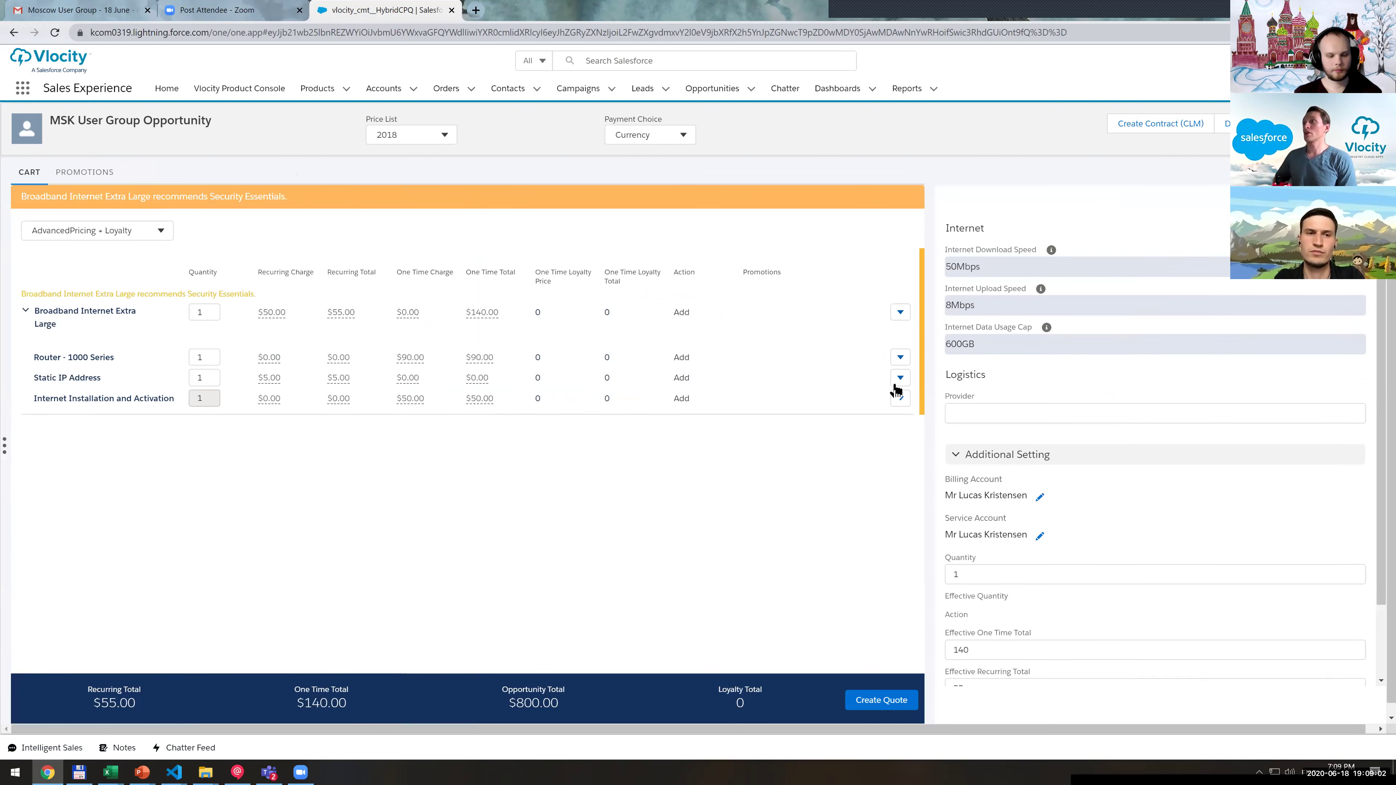
{"action": "left_click", "coordinate": [900, 357]}
{"action": "left_click", "coordinate": [871, 421]}
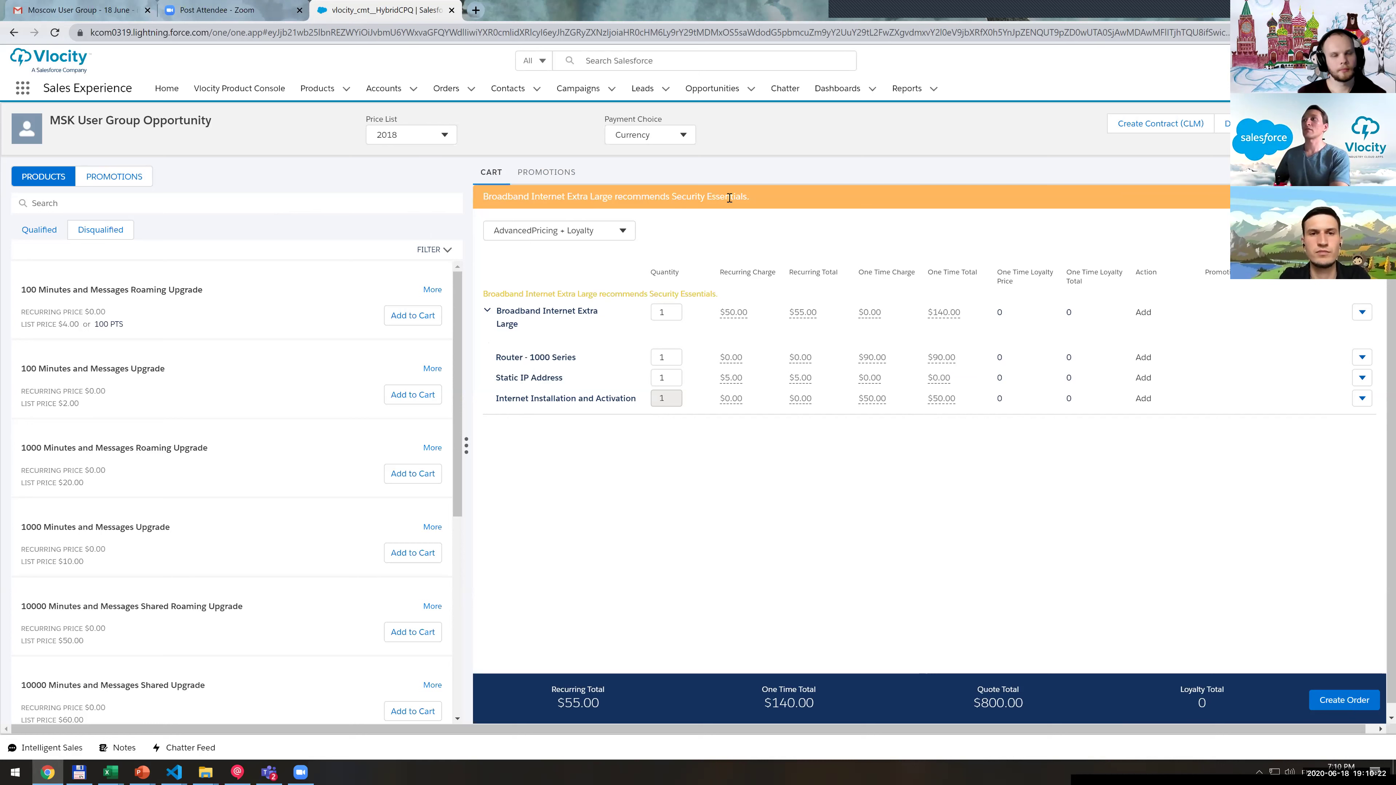
Step: Search for the recommended Security Essentials, add it to the cart, and review its details
{"action": "left_click_drag", "start_coordinate": [743, 198], "coordinate": [743, 208]}
{"action": "left_click", "coordinate": [172, 201]}
{"action": "type", "text": "Security Essentials"}
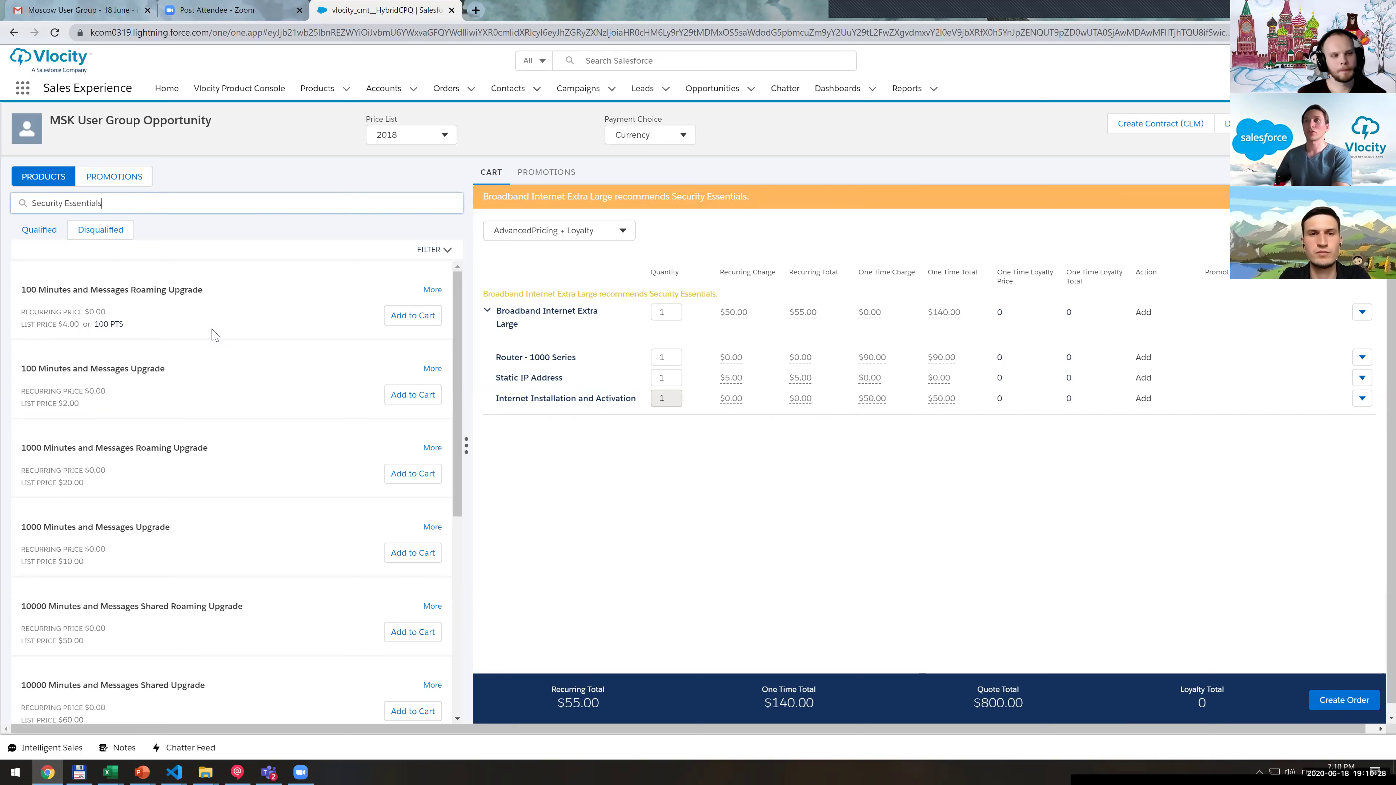
{"action": "key", "text": "Return"}
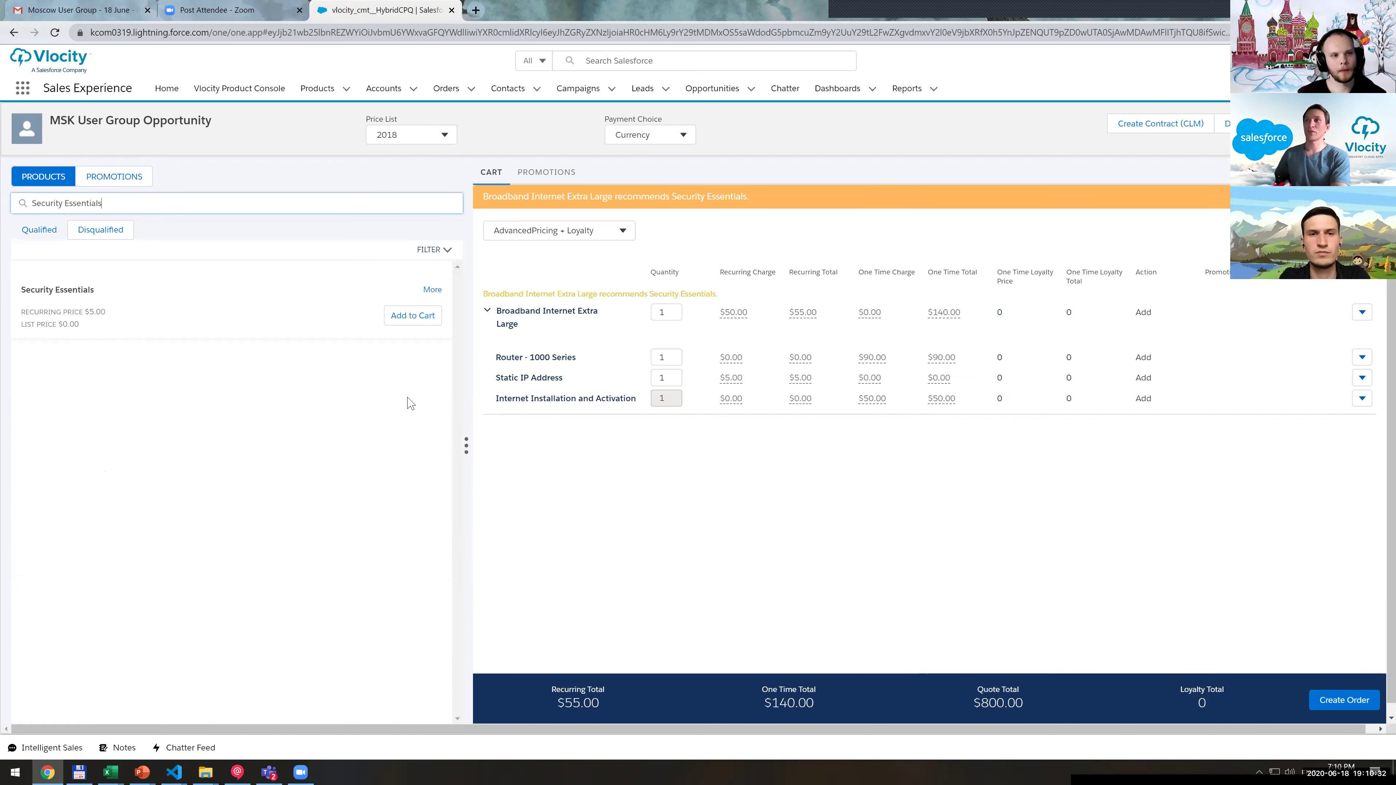
{"action": "left_click", "coordinate": [430, 318]}
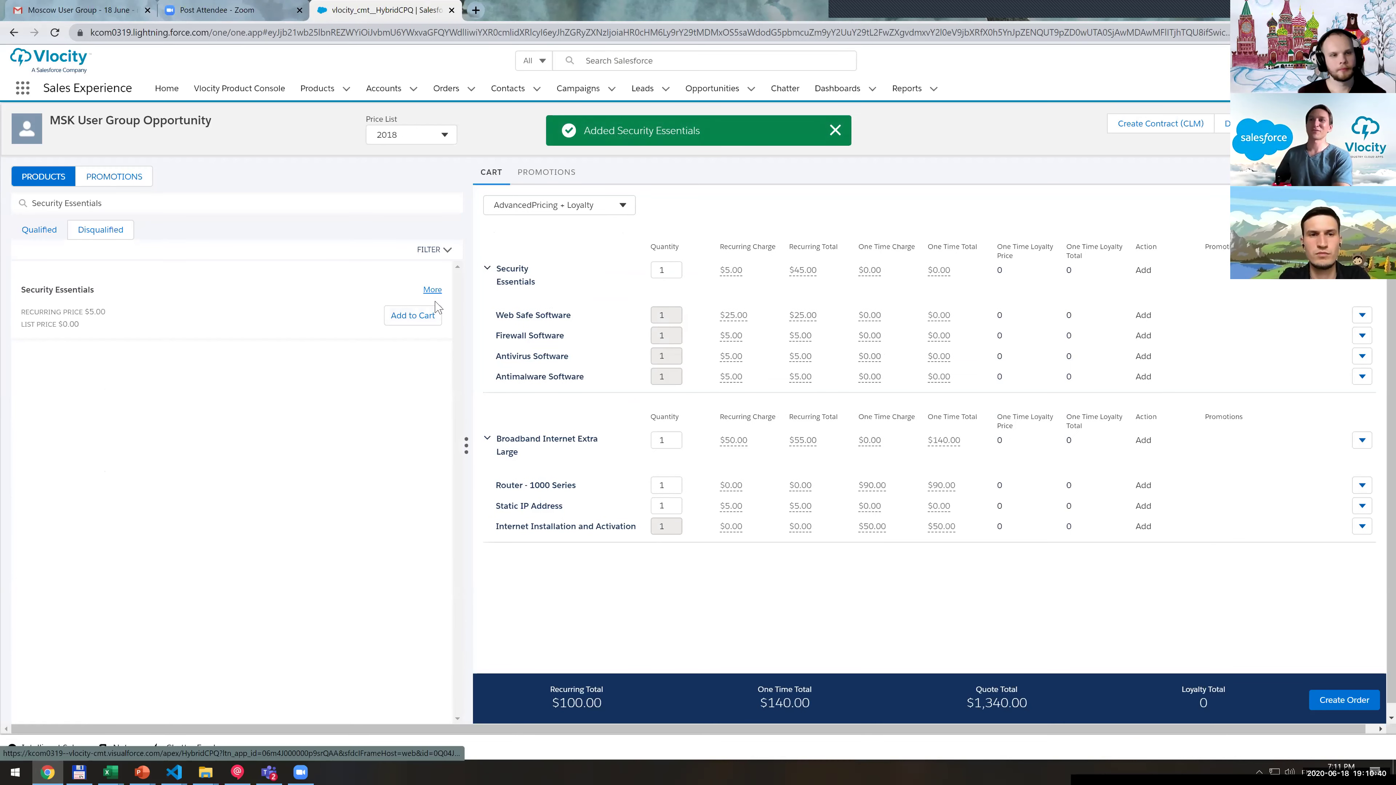
{"action": "left_click", "coordinate": [433, 290]}
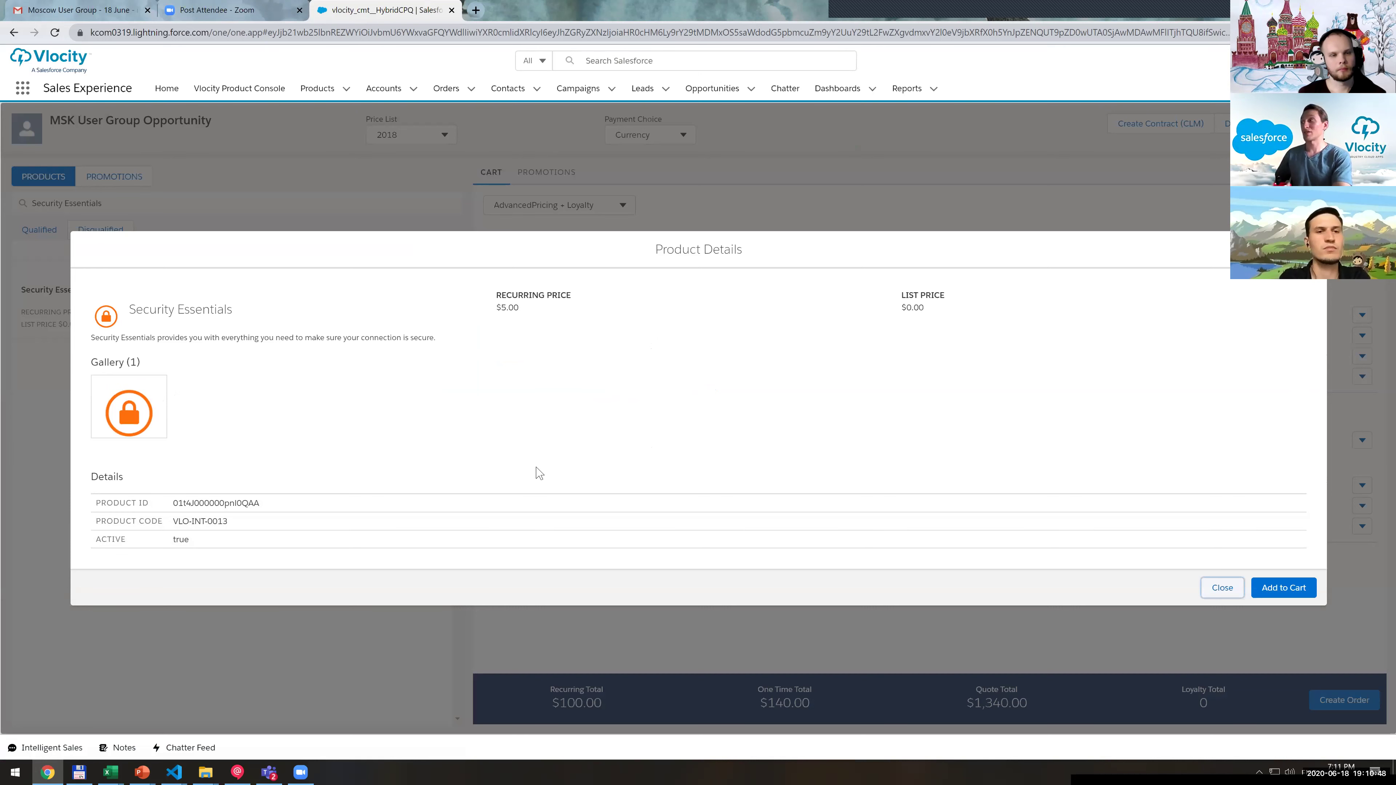
{"action": "left_click", "coordinate": [1222, 589]}
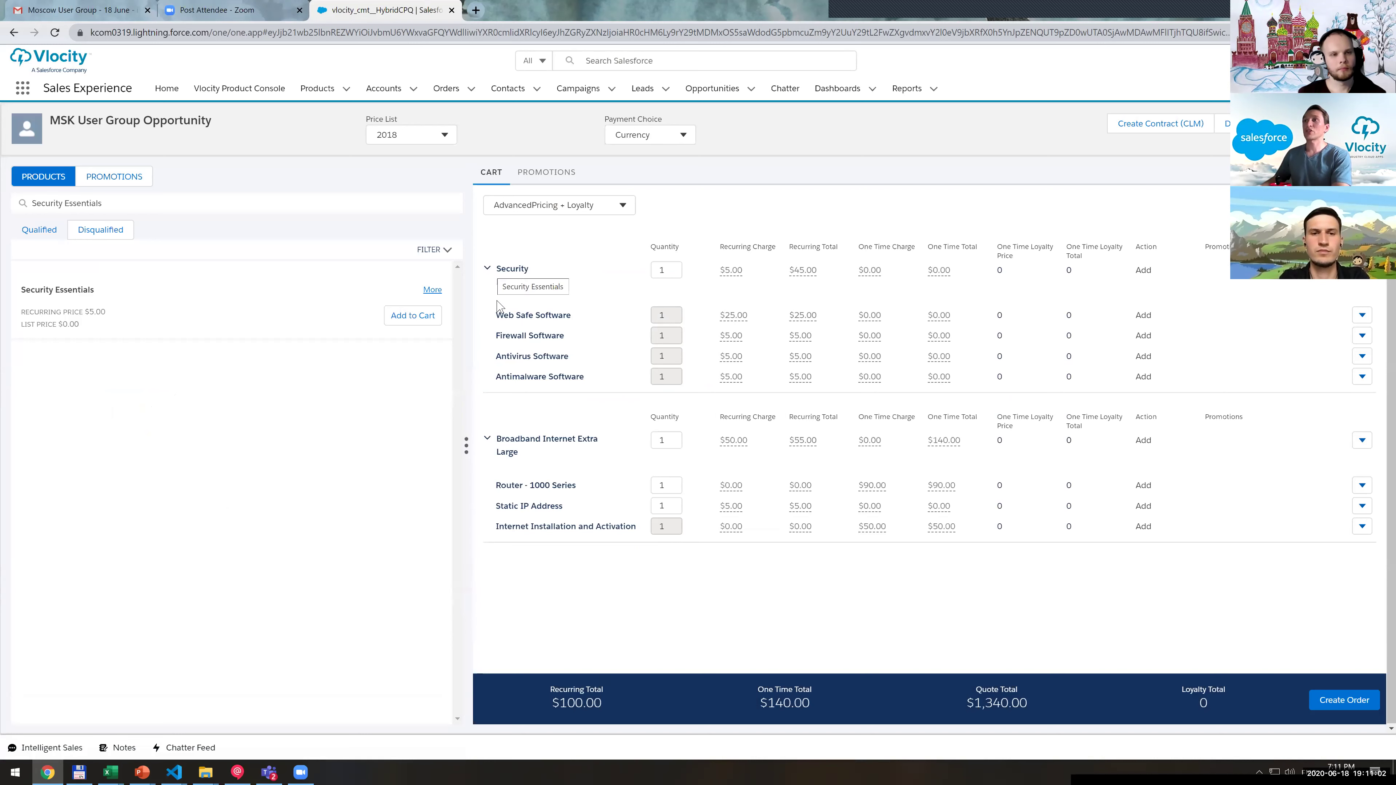
{"action": "left_click", "coordinate": [488, 269]}
{"action": "left_click", "coordinate": [489, 269]}
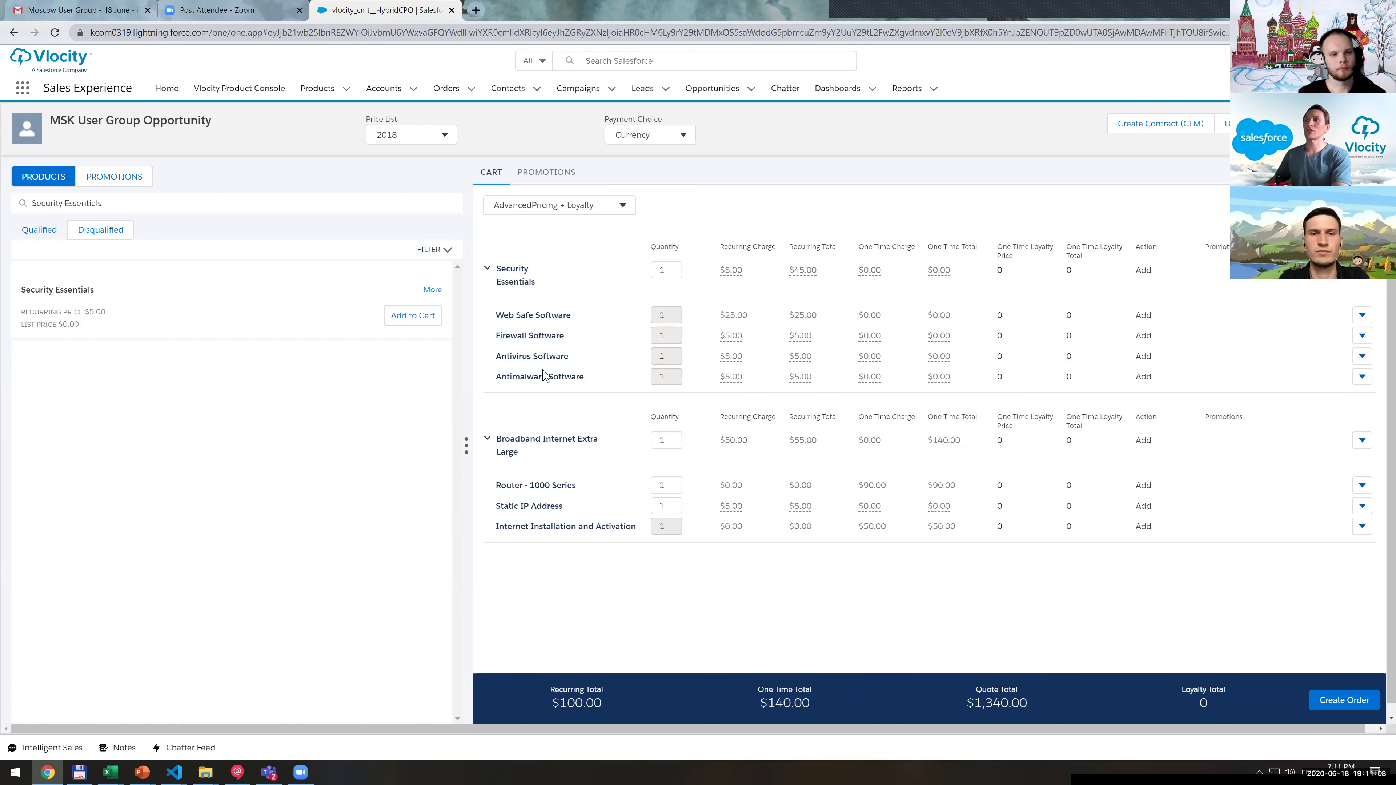
{"action": "left_click_drag", "start_coordinate": [534, 316], "coordinate": [543, 374]}
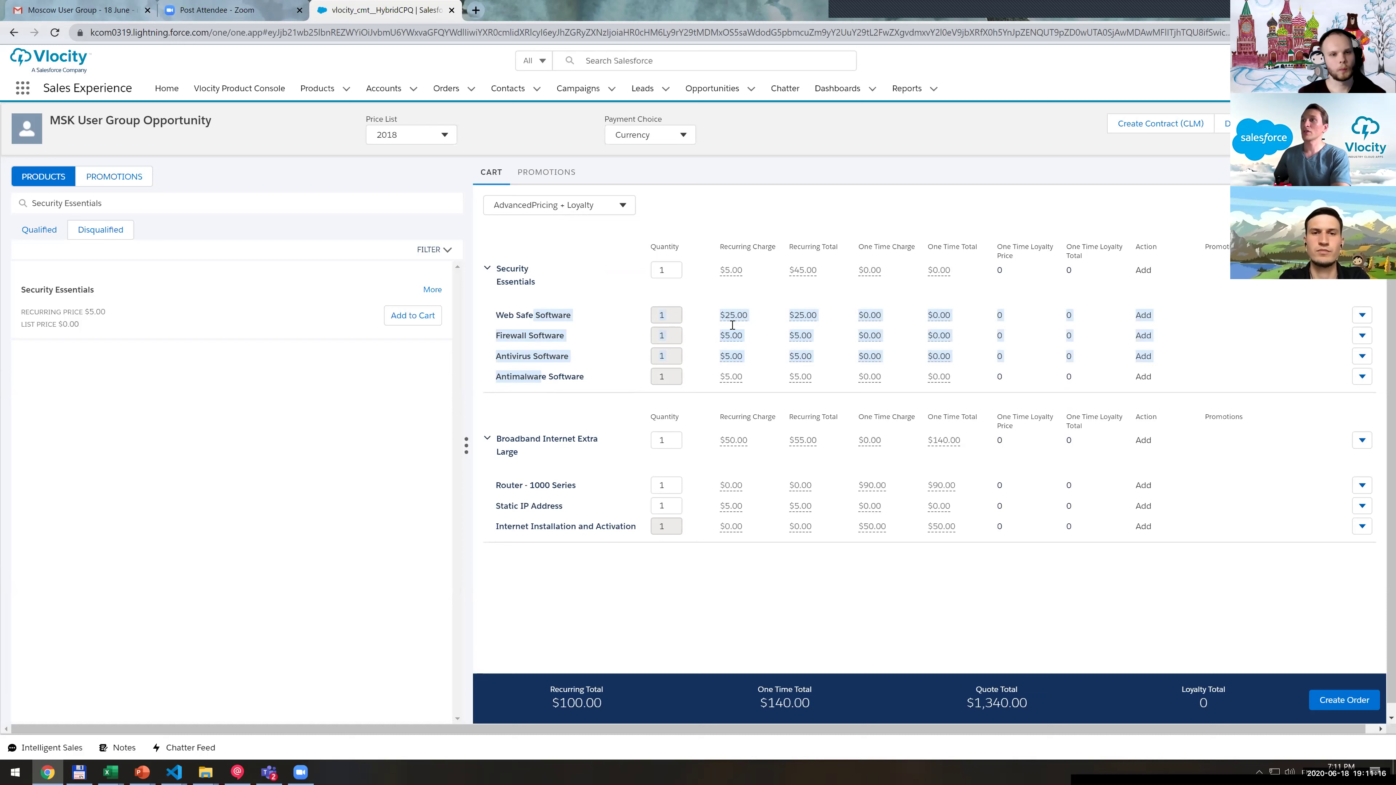
{"action": "left_click", "coordinate": [751, 353]}
{"action": "double_click", "coordinate": [736, 315]}
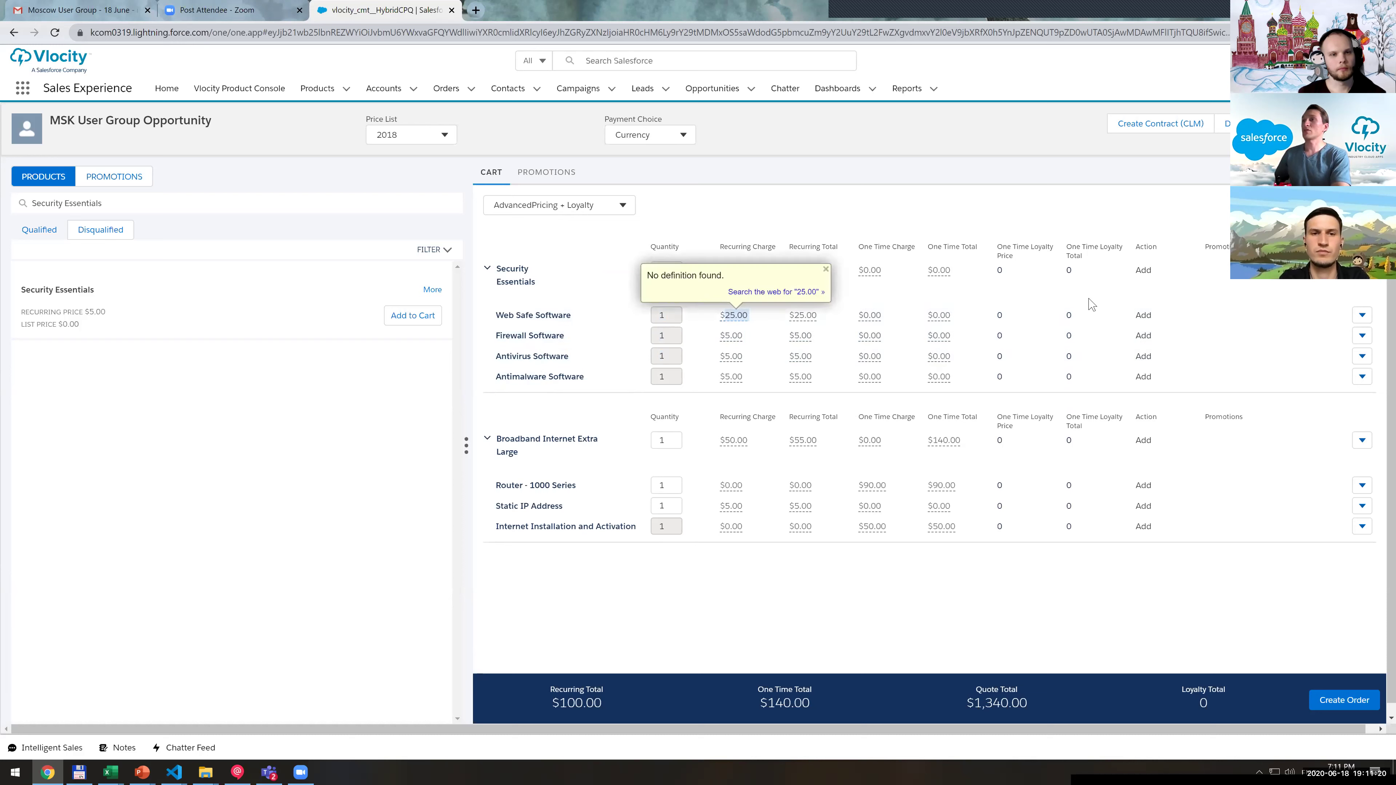
{"action": "left_click", "coordinate": [986, 312]}
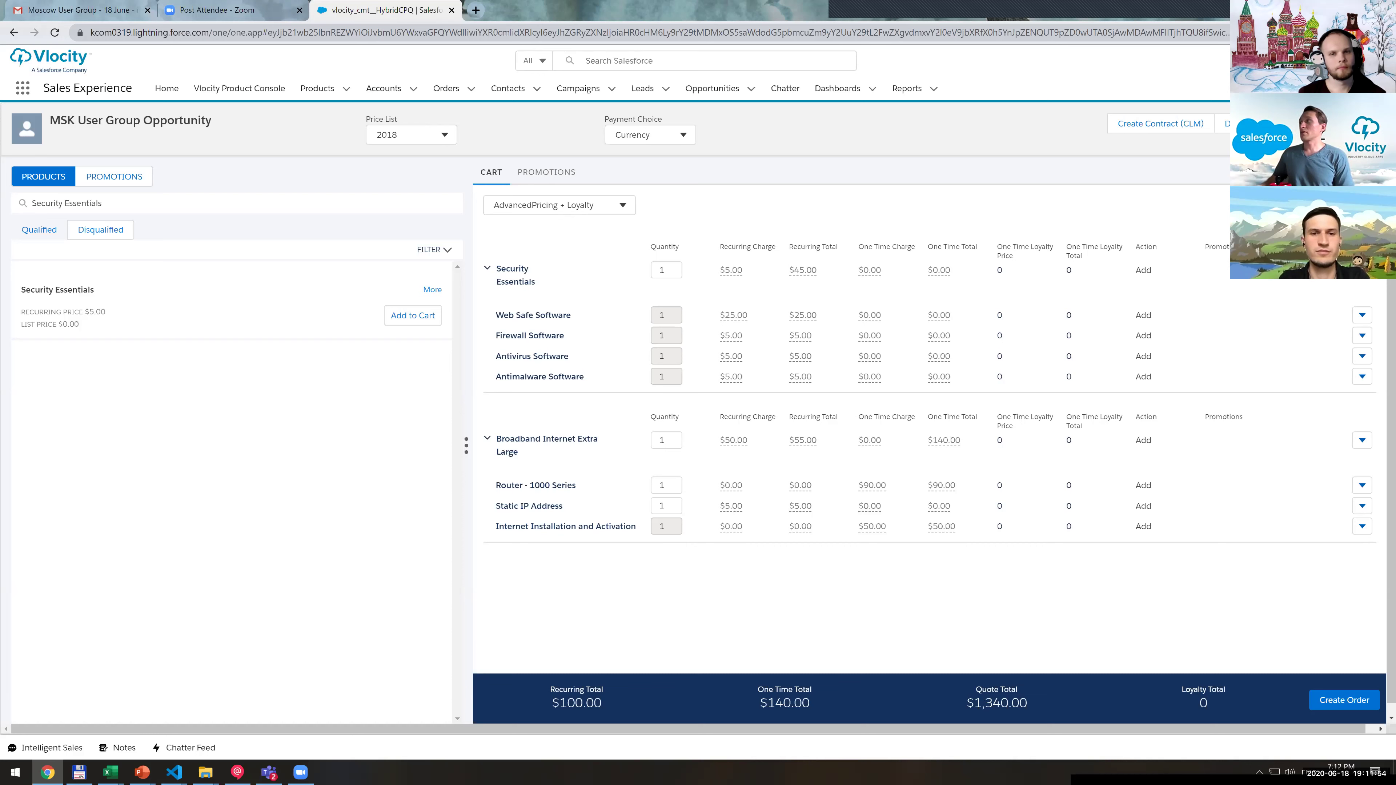
{"action": "left_click", "coordinate": [1361, 336]}
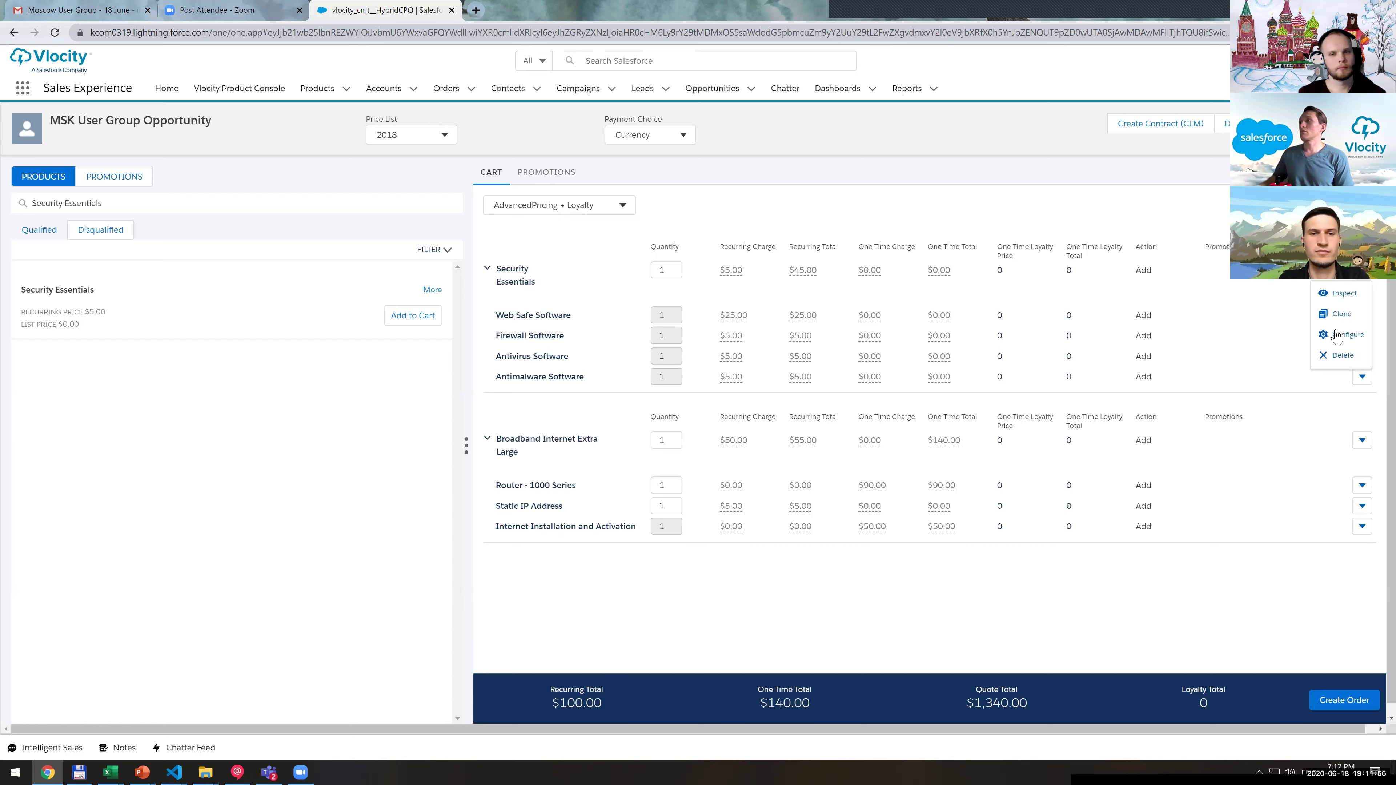
{"action": "left_click", "coordinate": [1348, 334]}
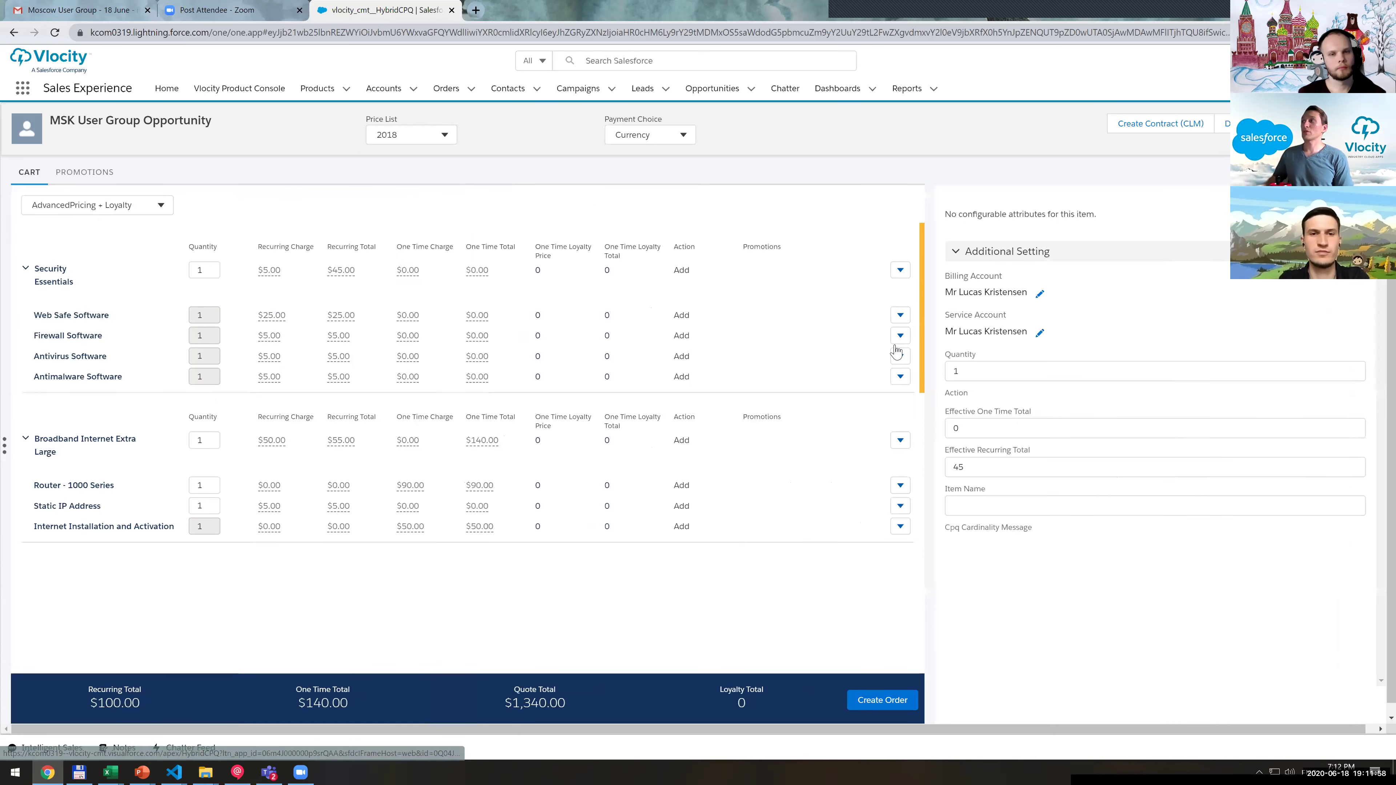
{"action": "left_click", "coordinate": [895, 345]}
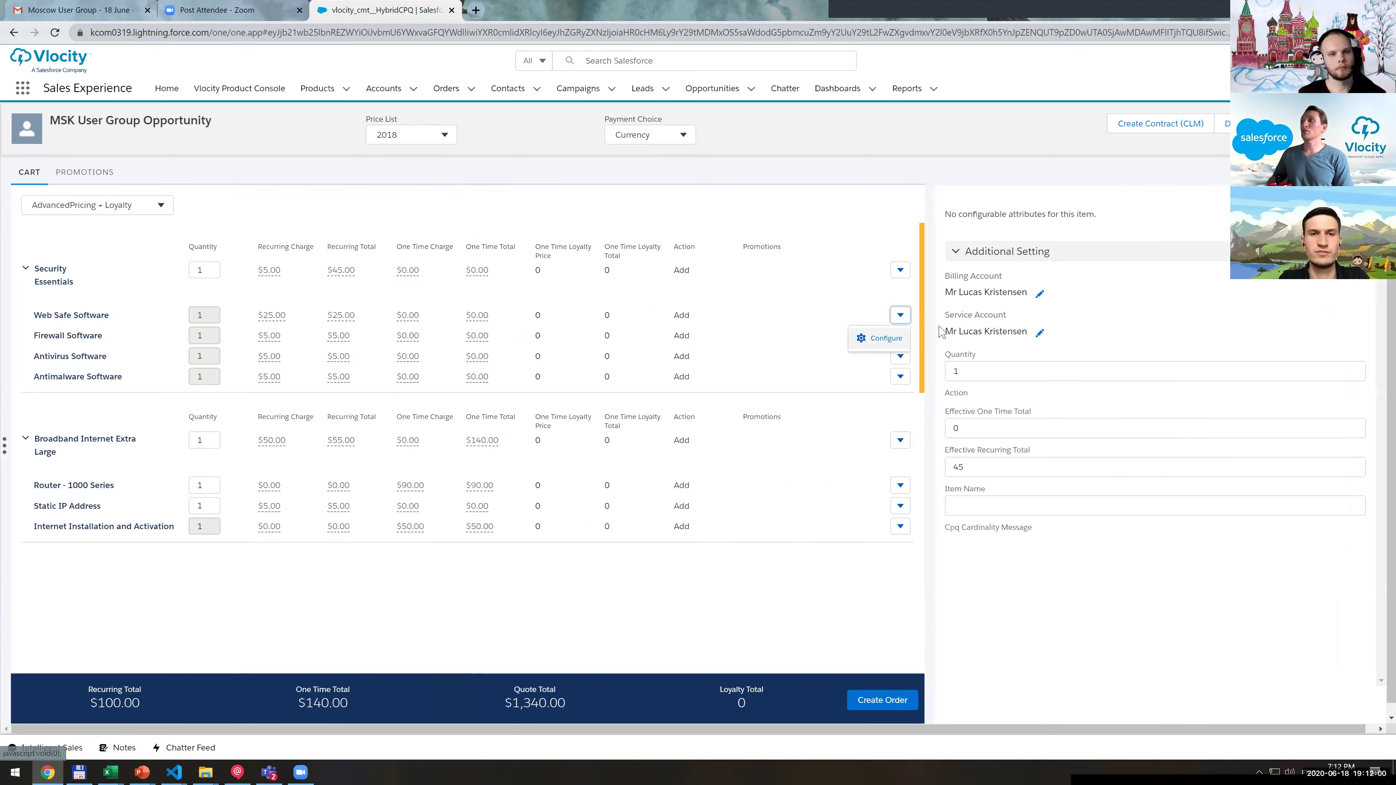
{"action": "left_click", "coordinate": [873, 338]}
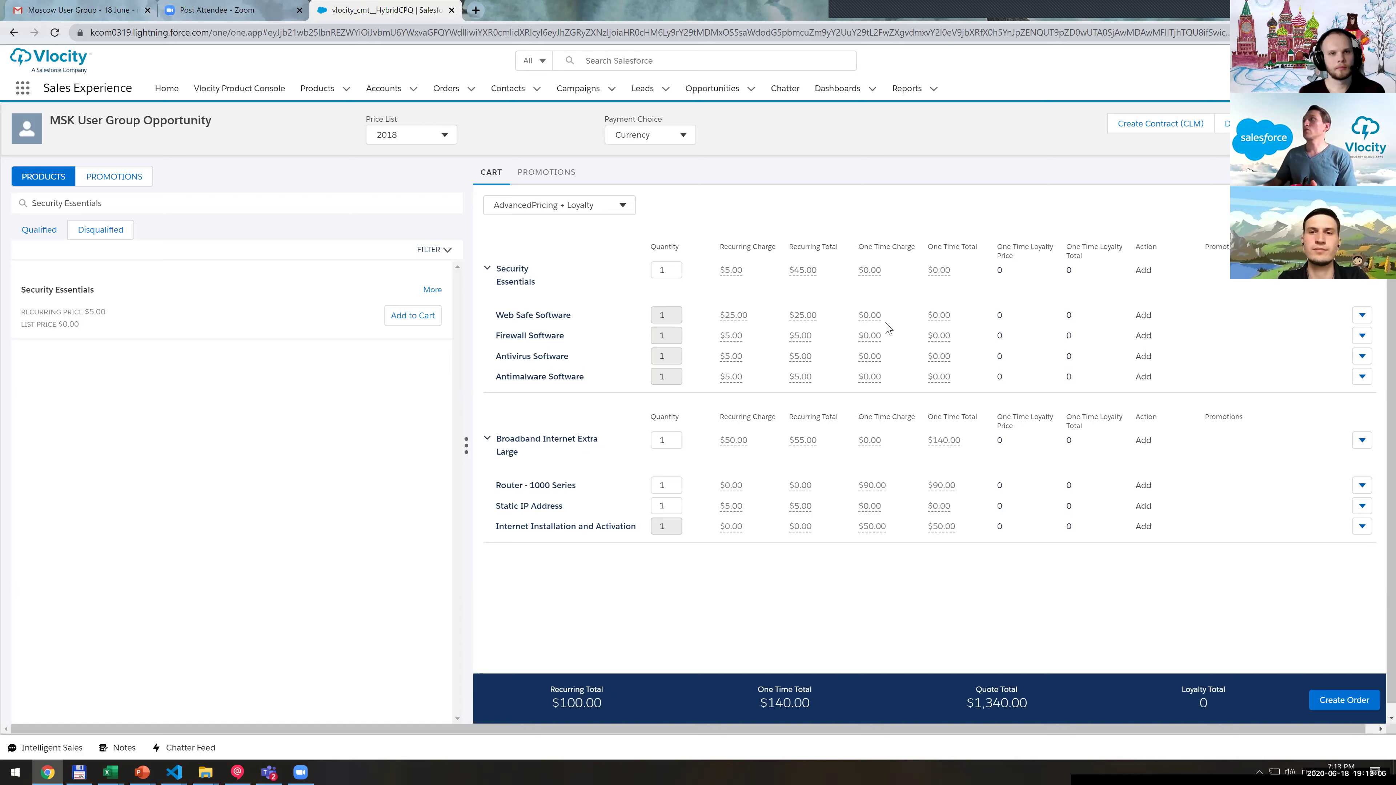
Step: Create contract 00000298 from the opportunity and open its document with Check Out To Generate
{"action": "left_click", "coordinate": [1127, 135]}
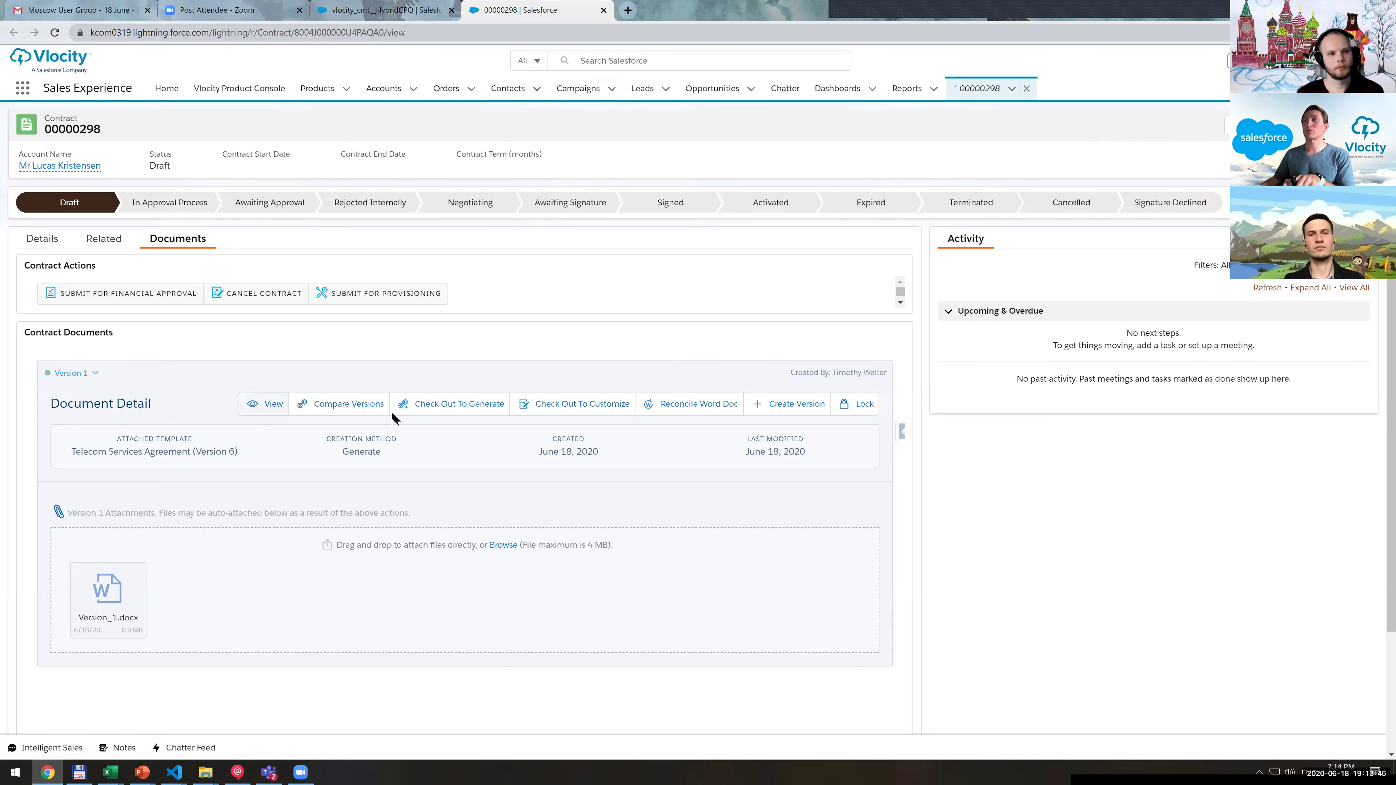
{"action": "left_click", "coordinate": [392, 400]}
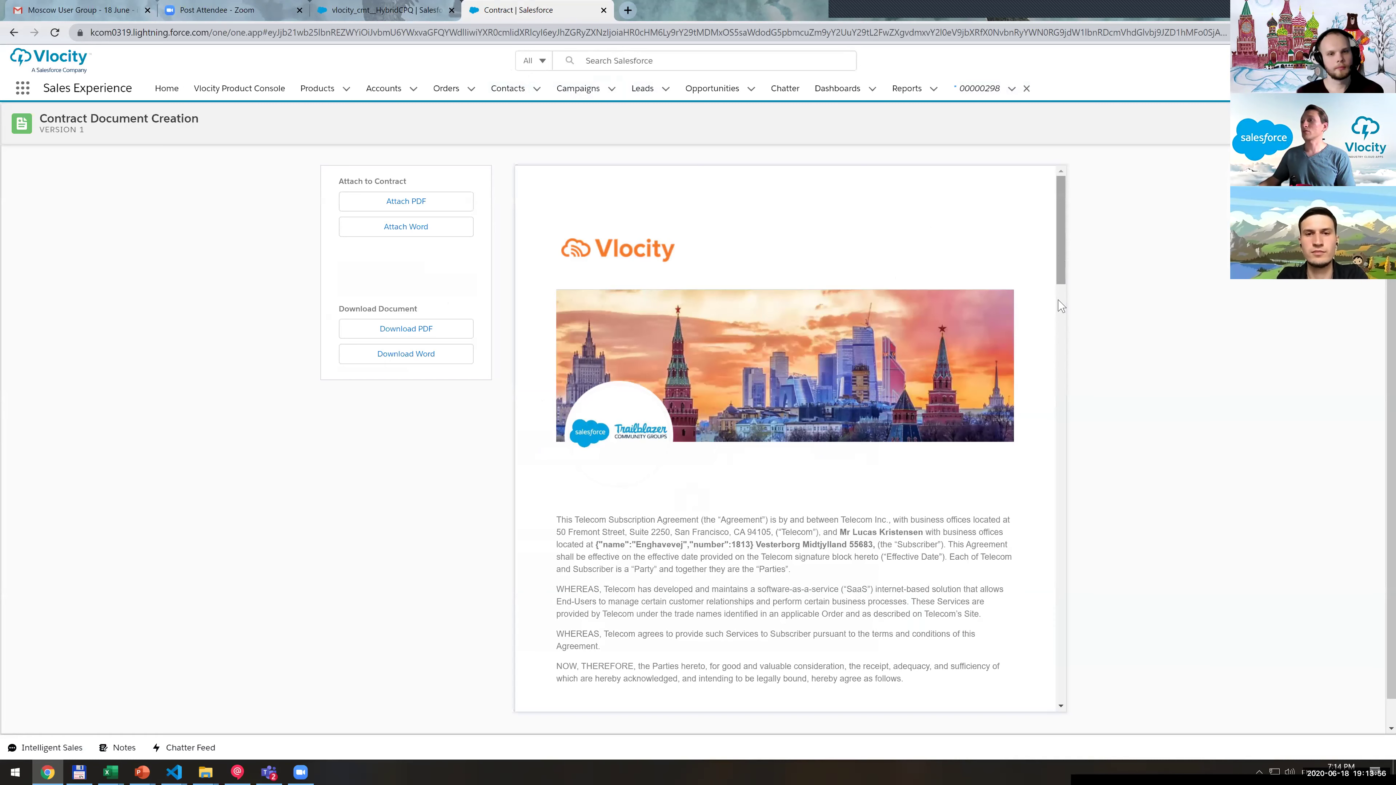
Step: Scroll the contract preview, highlighting the DEFINITIONS opening and the subscriber's address
{"action": "scroll", "coordinate": [1050, 632], "scroll_direction": "down", "scroll_amount": 3}
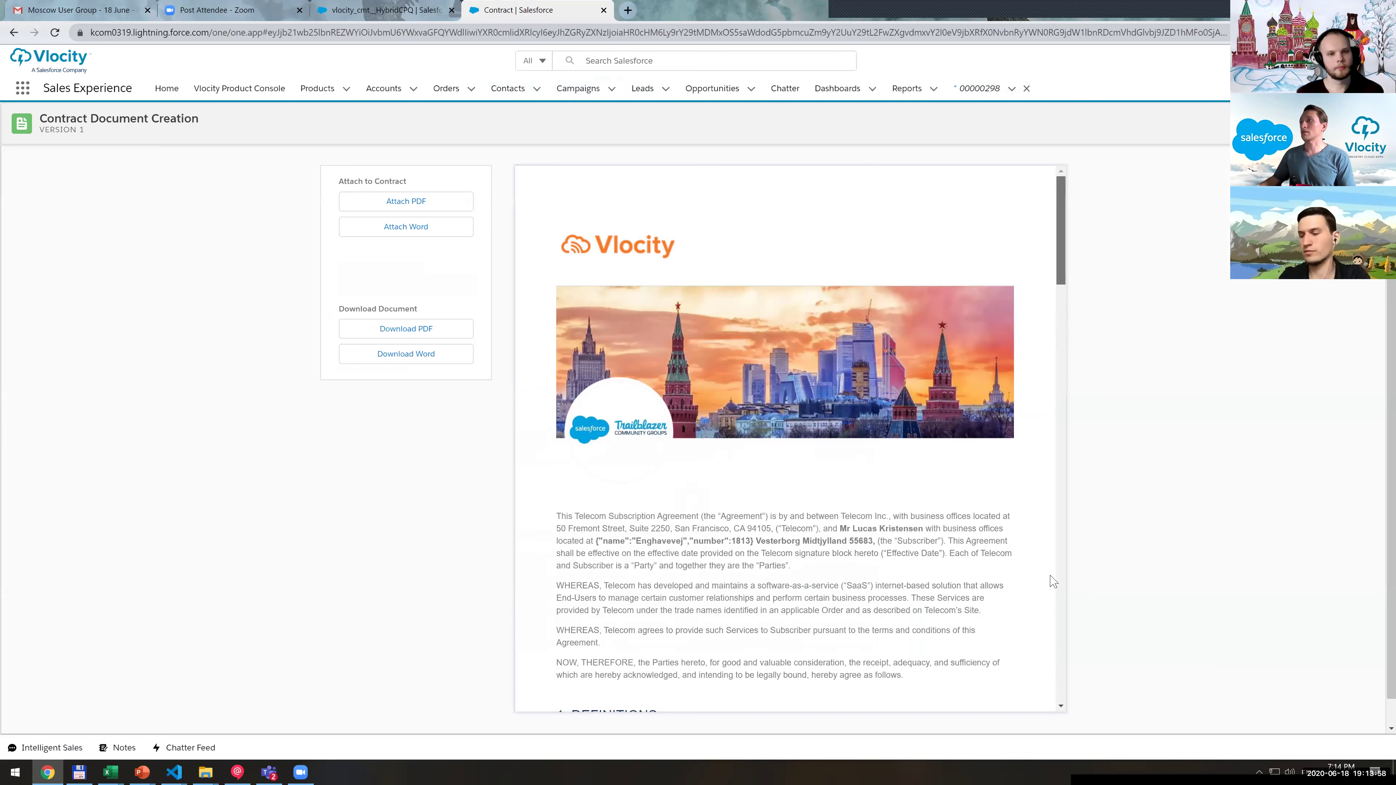
{"action": "scroll", "coordinate": [1051, 241], "scroll_direction": "down", "scroll_amount": 20}
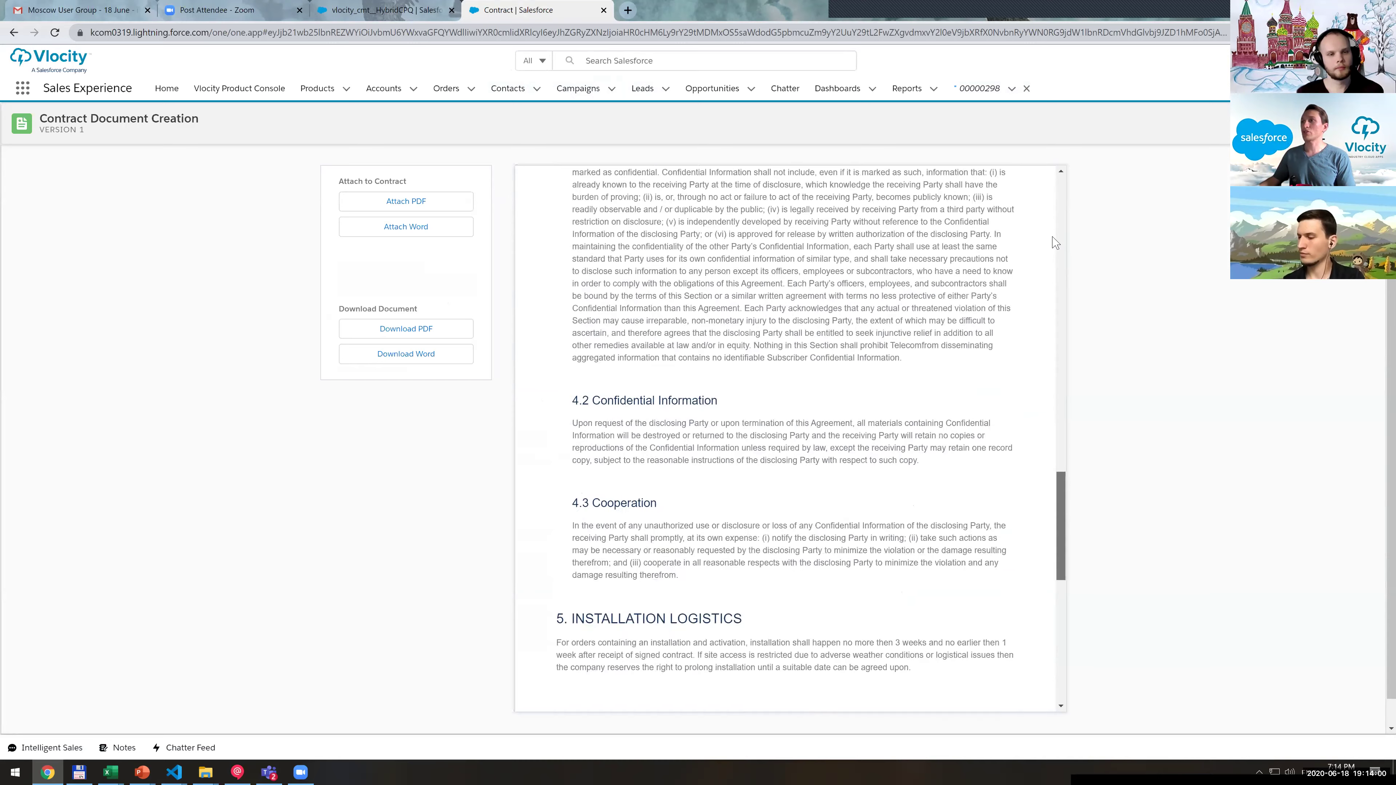
{"action": "scroll", "coordinate": [1051, 241], "scroll_direction": "up", "scroll_amount": 20}
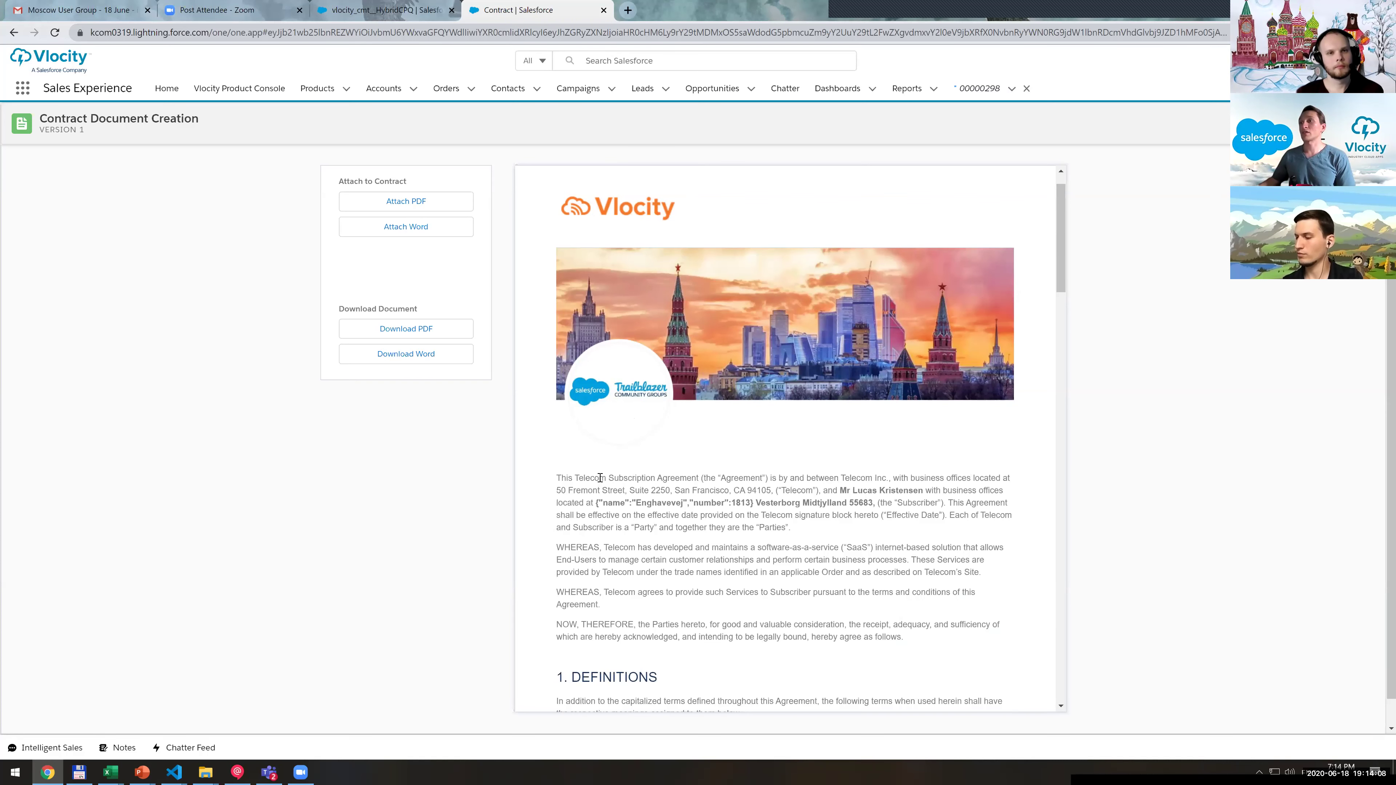
{"action": "scroll", "coordinate": [627, 550], "scroll_direction": "down", "scroll_amount": 3}
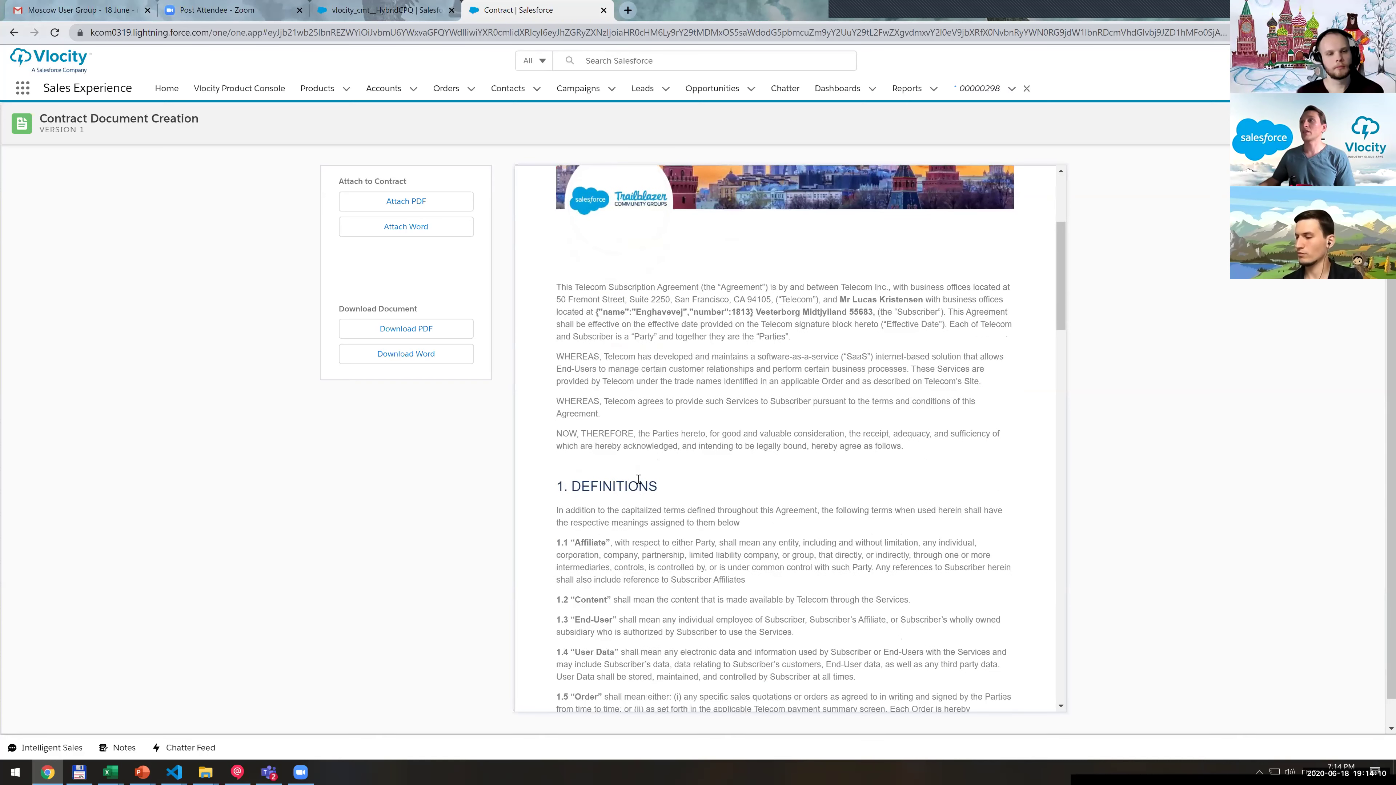
{"action": "left_click_drag", "start_coordinate": [556, 486], "coordinate": [645, 566]}
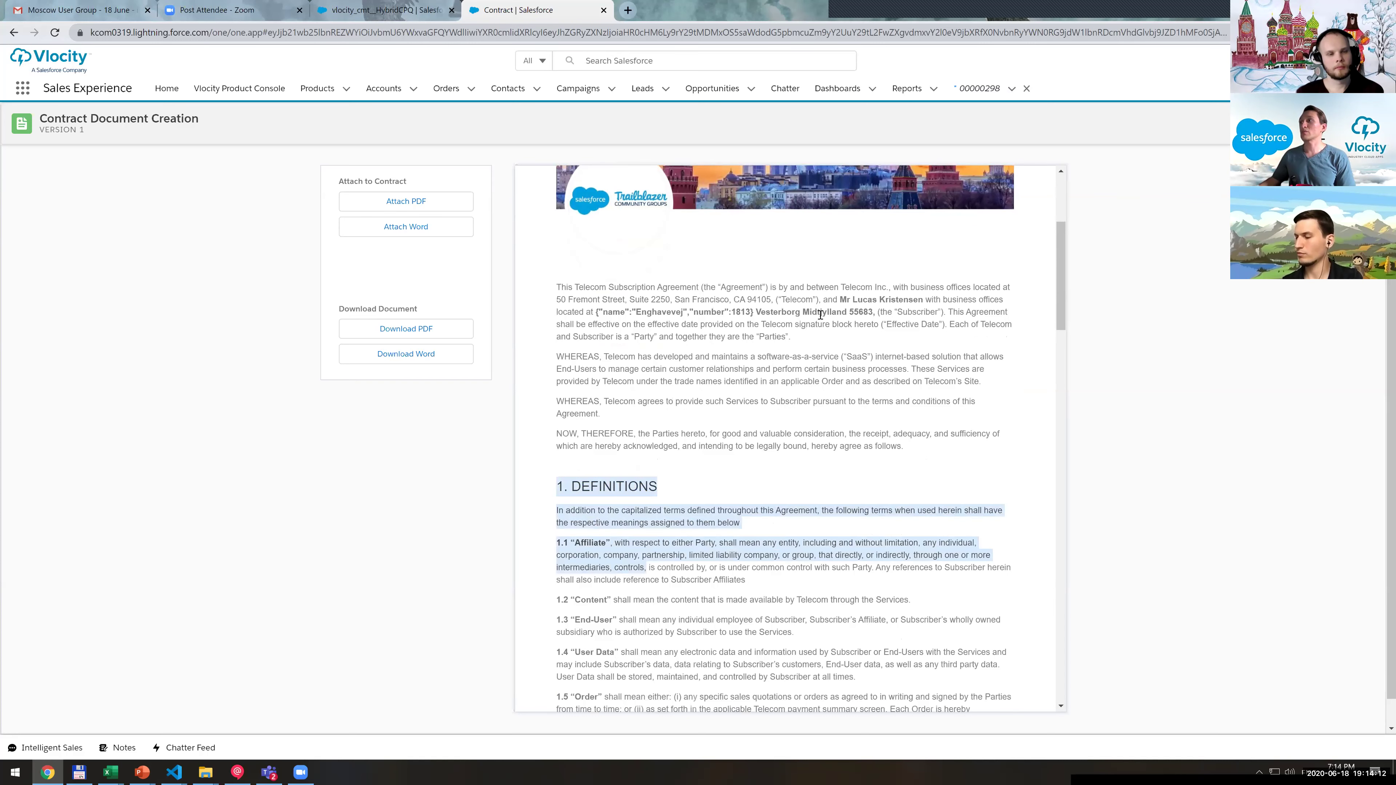
{"action": "left_click_drag", "start_coordinate": [864, 312], "coordinate": [755, 311]}
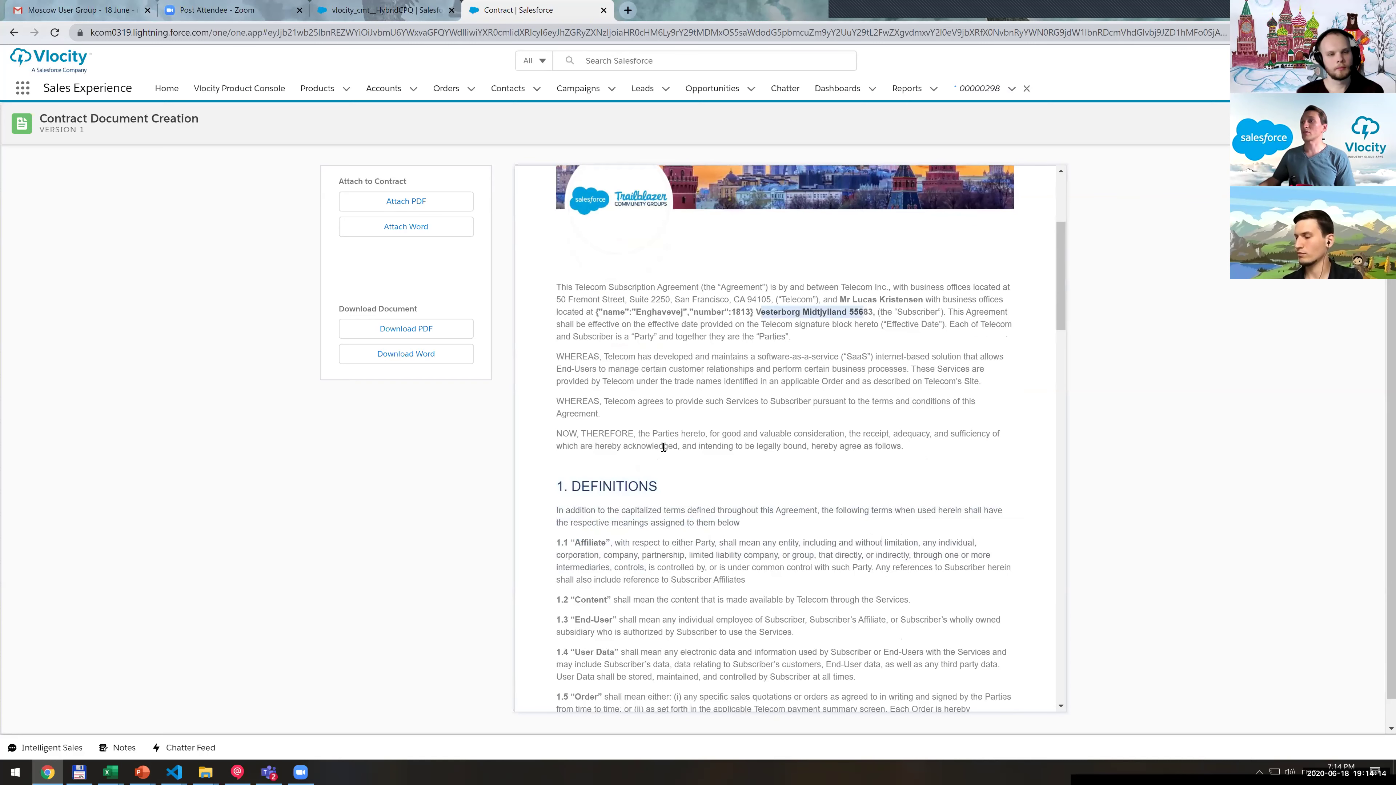
Step: Continue down the contract, highlighting passages, to the Services Ordered Pursuant to this Order table
{"action": "scroll", "coordinate": [559, 422], "scroll_direction": "down", "scroll_amount": 6}
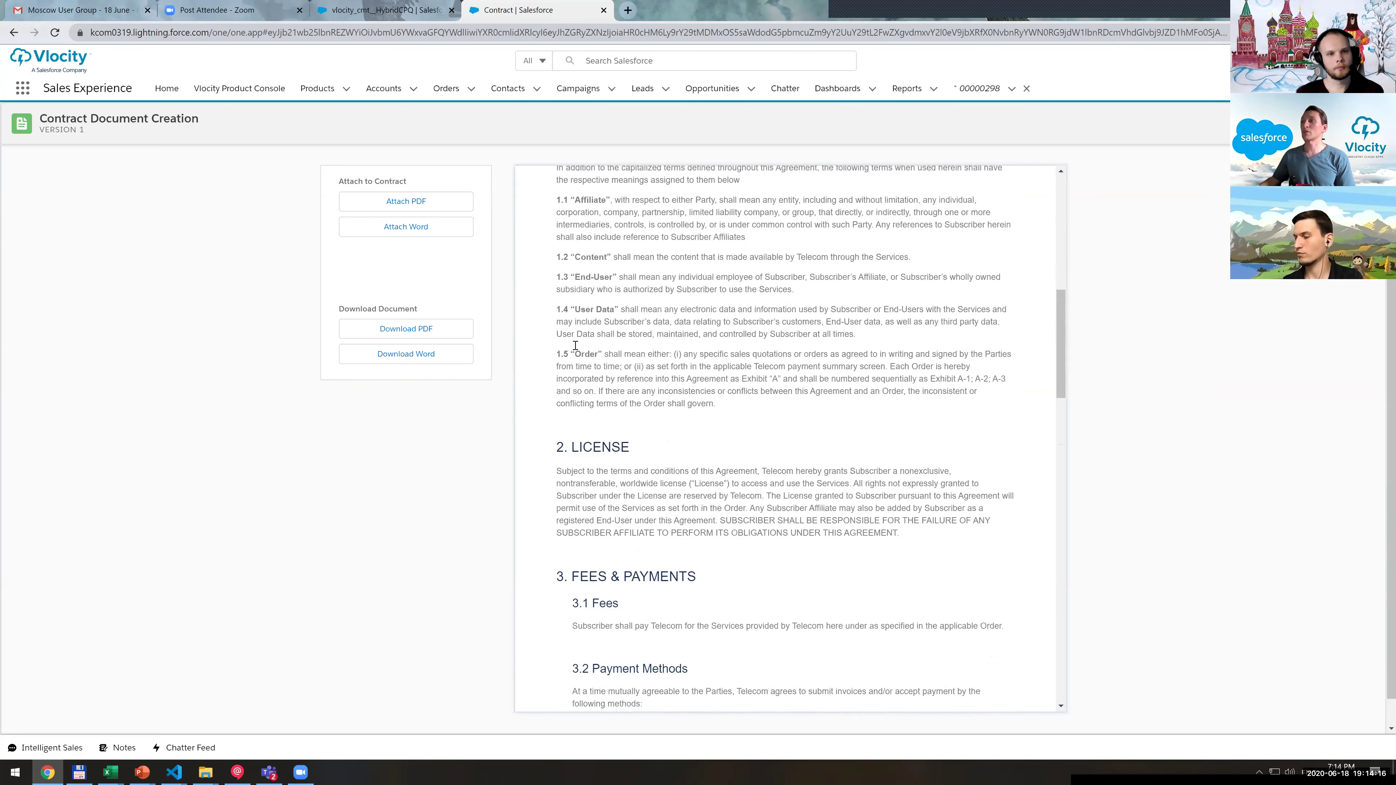
{"action": "scroll", "coordinate": [687, 346], "scroll_direction": "down", "scroll_amount": 3}
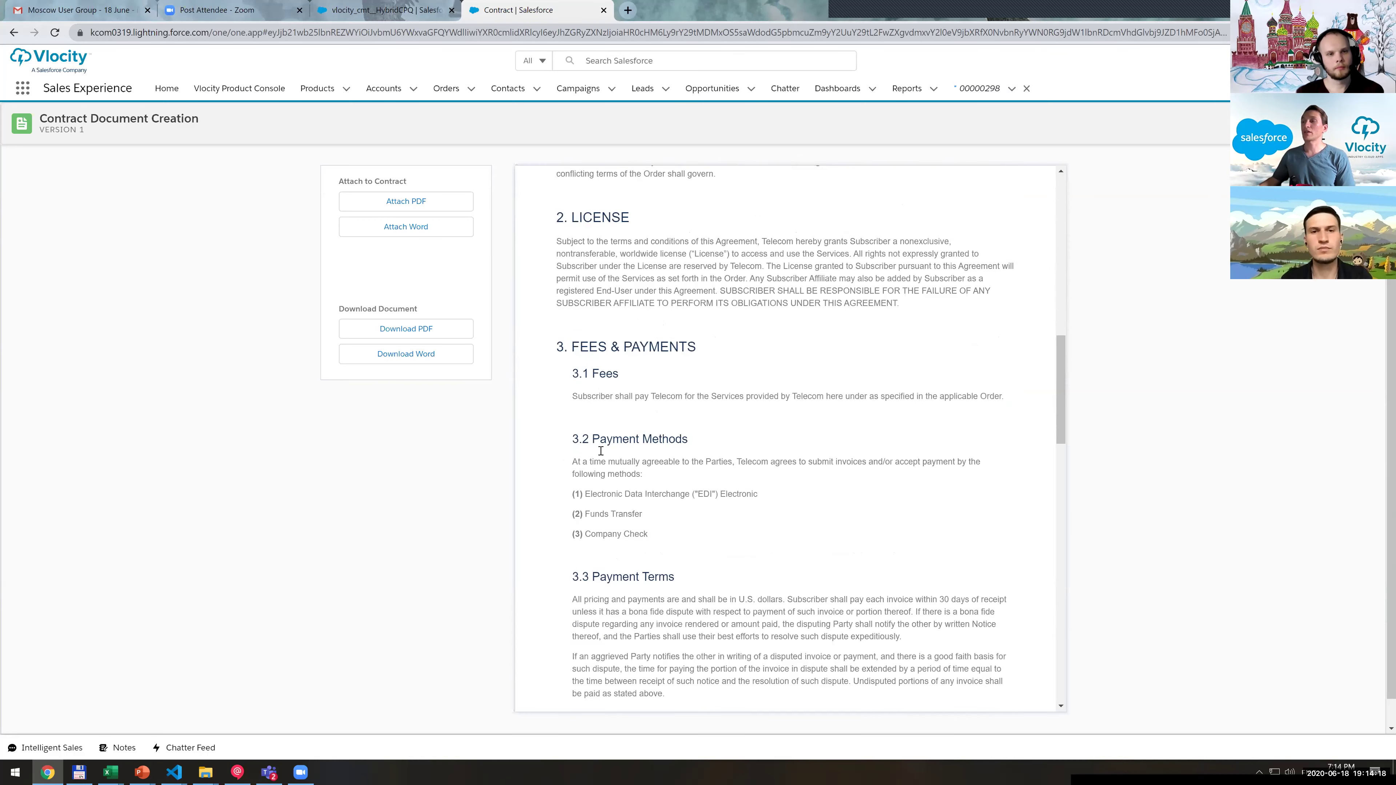
{"action": "left_click_drag", "start_coordinate": [571, 347], "coordinate": [687, 347]}
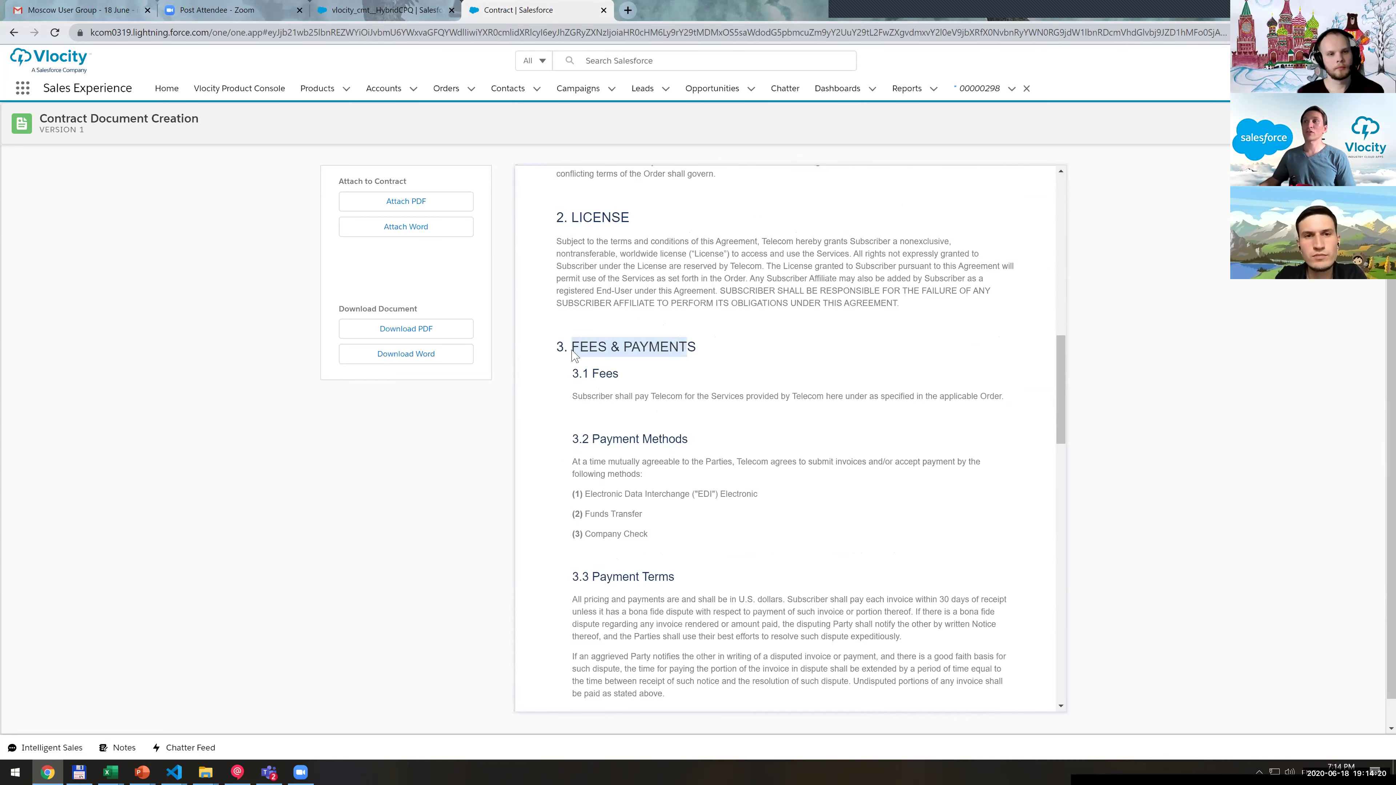
{"action": "scroll", "coordinate": [574, 357], "scroll_direction": "down", "scroll_amount": 1}
{"action": "scroll", "coordinate": [574, 357], "scroll_direction": "down", "scroll_amount": 4}
{"action": "left_click_drag", "start_coordinate": [666, 439], "coordinate": [571, 347]}
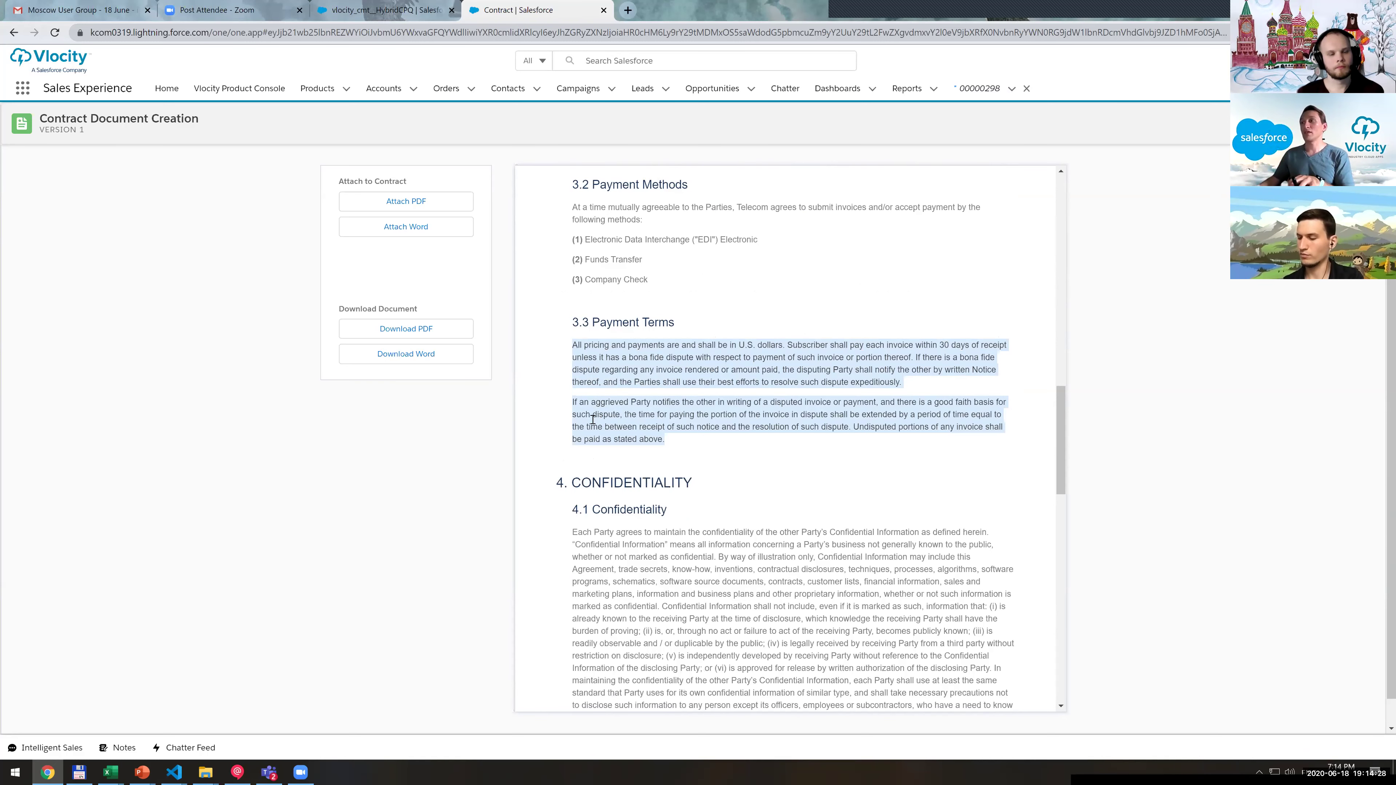
{"action": "scroll", "coordinate": [550, 401], "scroll_direction": "down", "scroll_amount": 8}
{"action": "scroll", "coordinate": [600, 444], "scroll_direction": "down", "scroll_amount": 8}
{"action": "left_click_drag", "start_coordinate": [636, 209], "coordinate": [857, 300]}
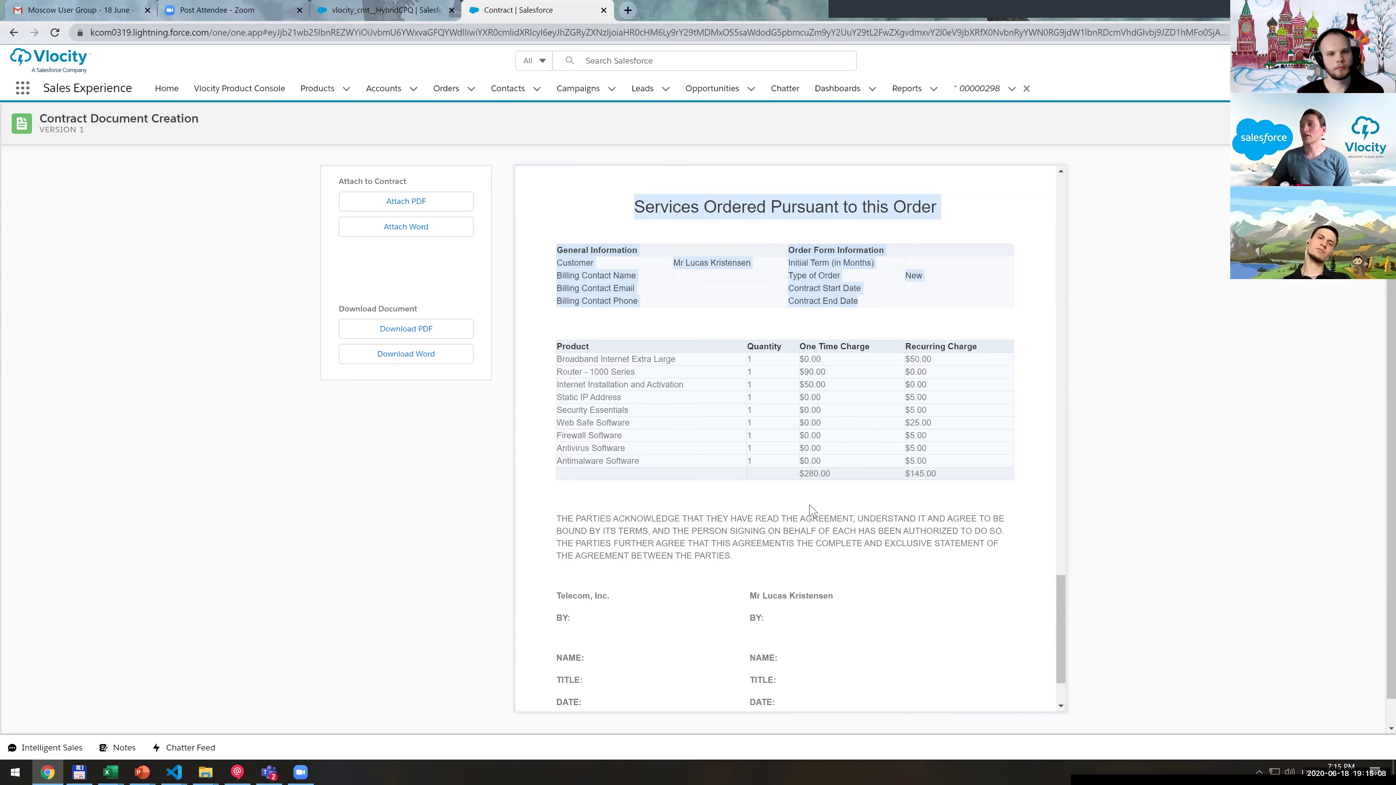
Step: Reveal the \vlcSignHere1\ and \vlcSignDate1\ tags in the signature block, then return to the cart
{"action": "scroll", "coordinate": [693, 470], "scroll_direction": "down", "scroll_amount": 2}
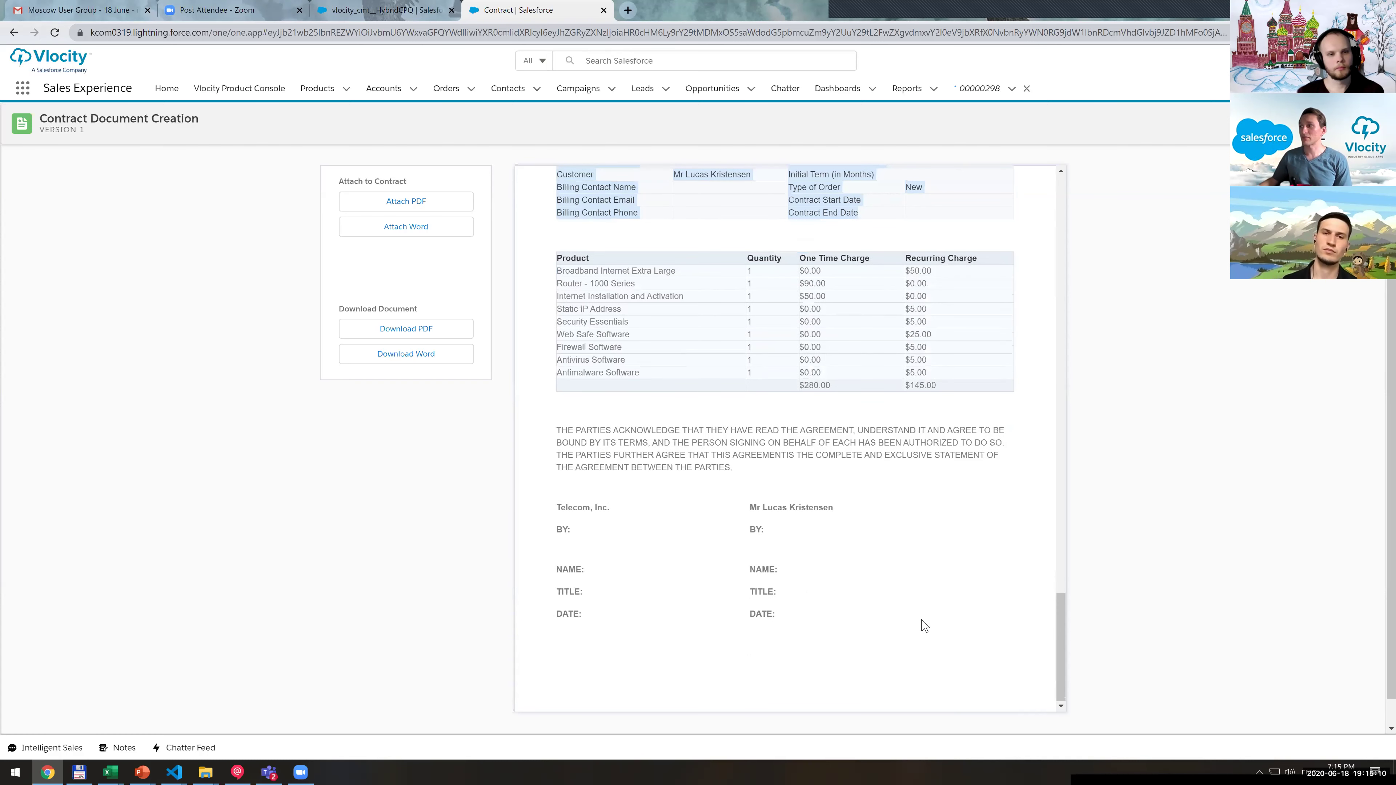
{"action": "left_click_drag", "start_coordinate": [980, 662], "coordinate": [989, 569]}
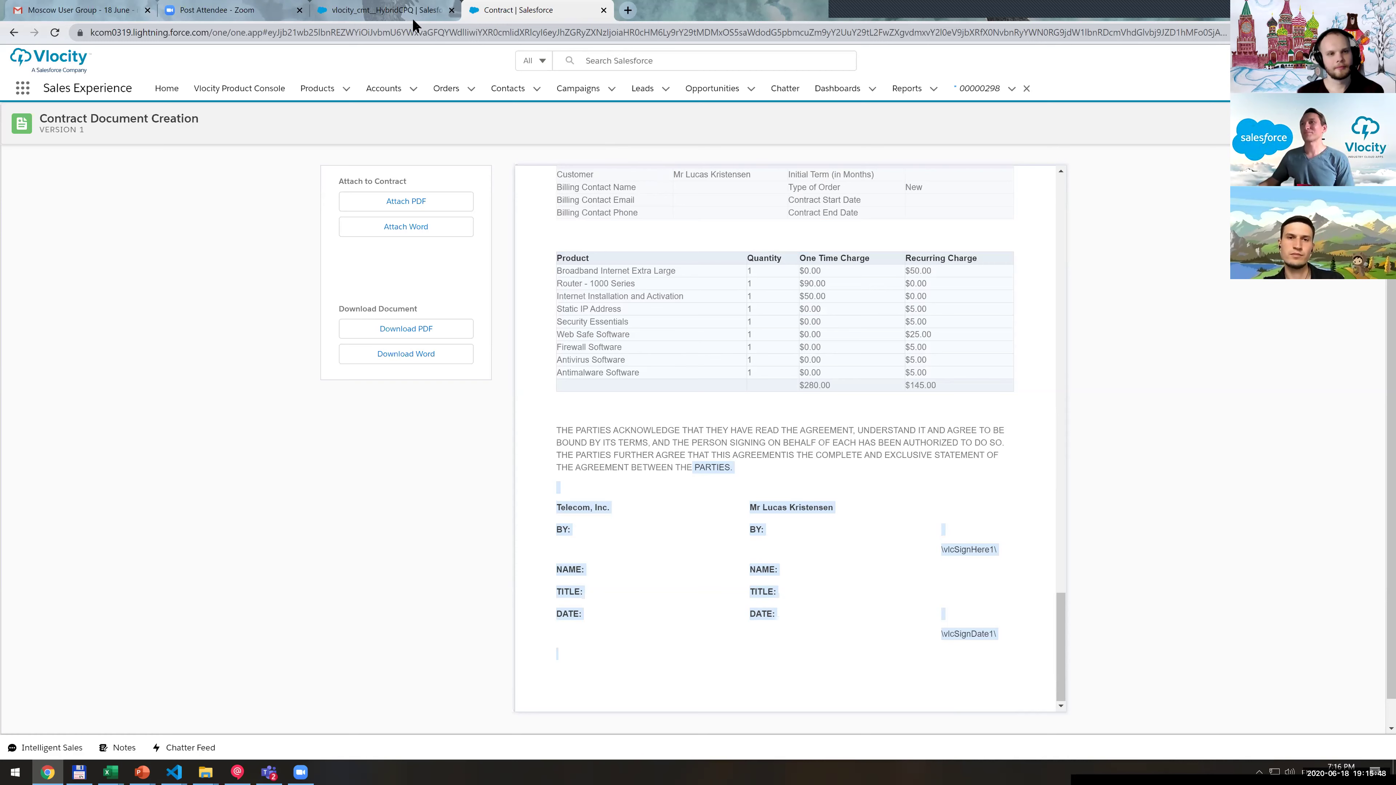
{"action": "key", "text": "ctrl+shift+Tab"}
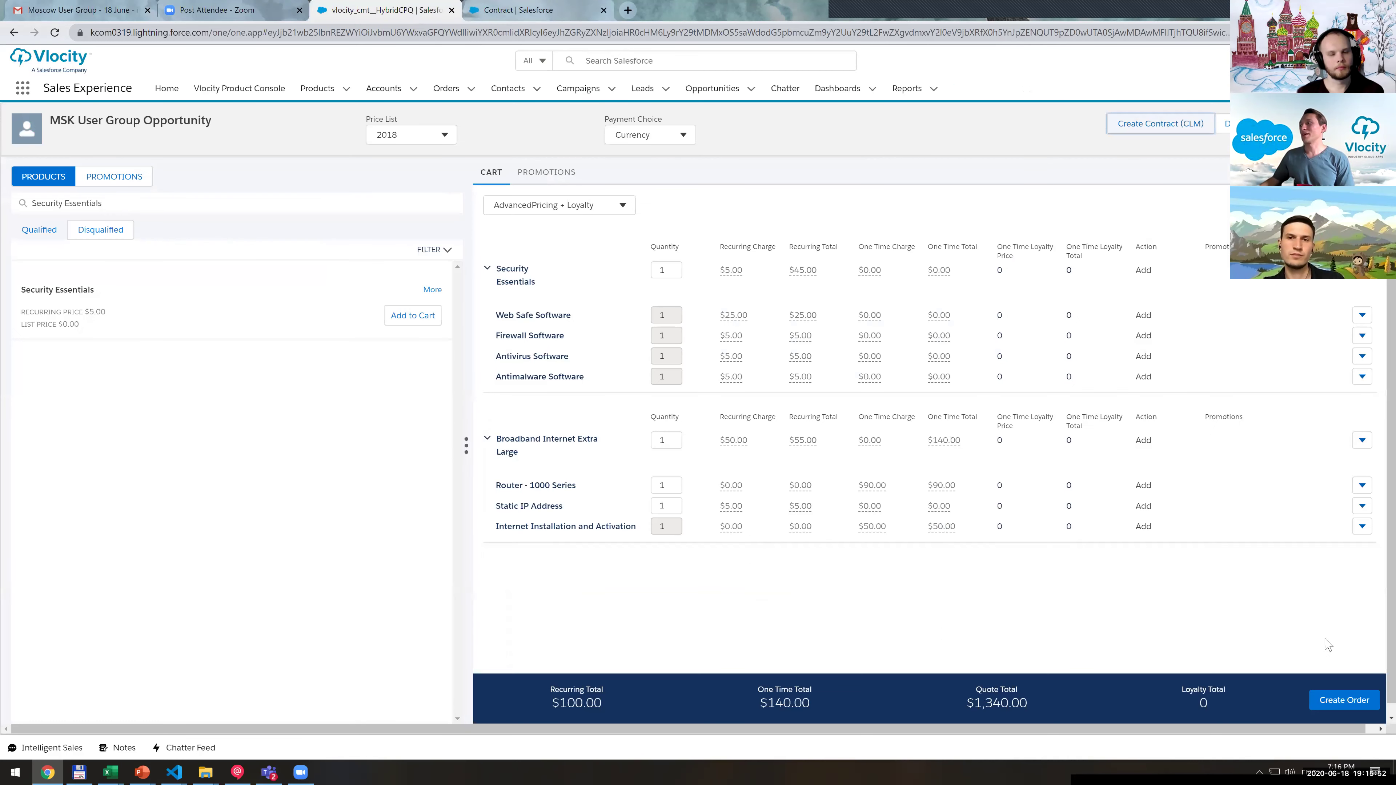
Step: Create an order from the MSK User Group Opportunity cart, leaving it Ready to Submit
{"action": "left_click", "coordinate": [1290, 690]}
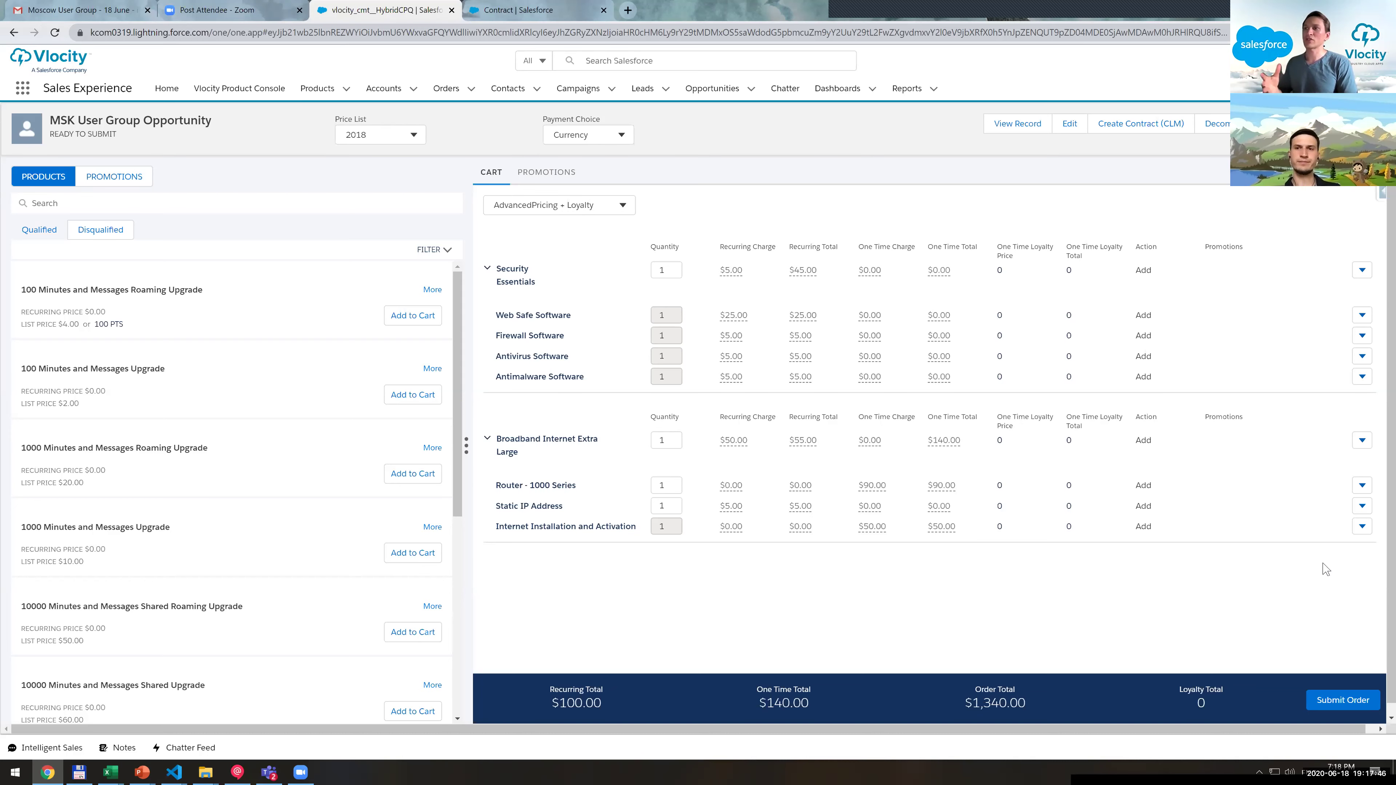
Step: Enter 'У меня в стене дыра. Тяните туда' as Internet Installation and Activation's special instructions
{"action": "left_click", "coordinate": [1362, 527]}
{"action": "left_click", "coordinate": [1343, 549]}
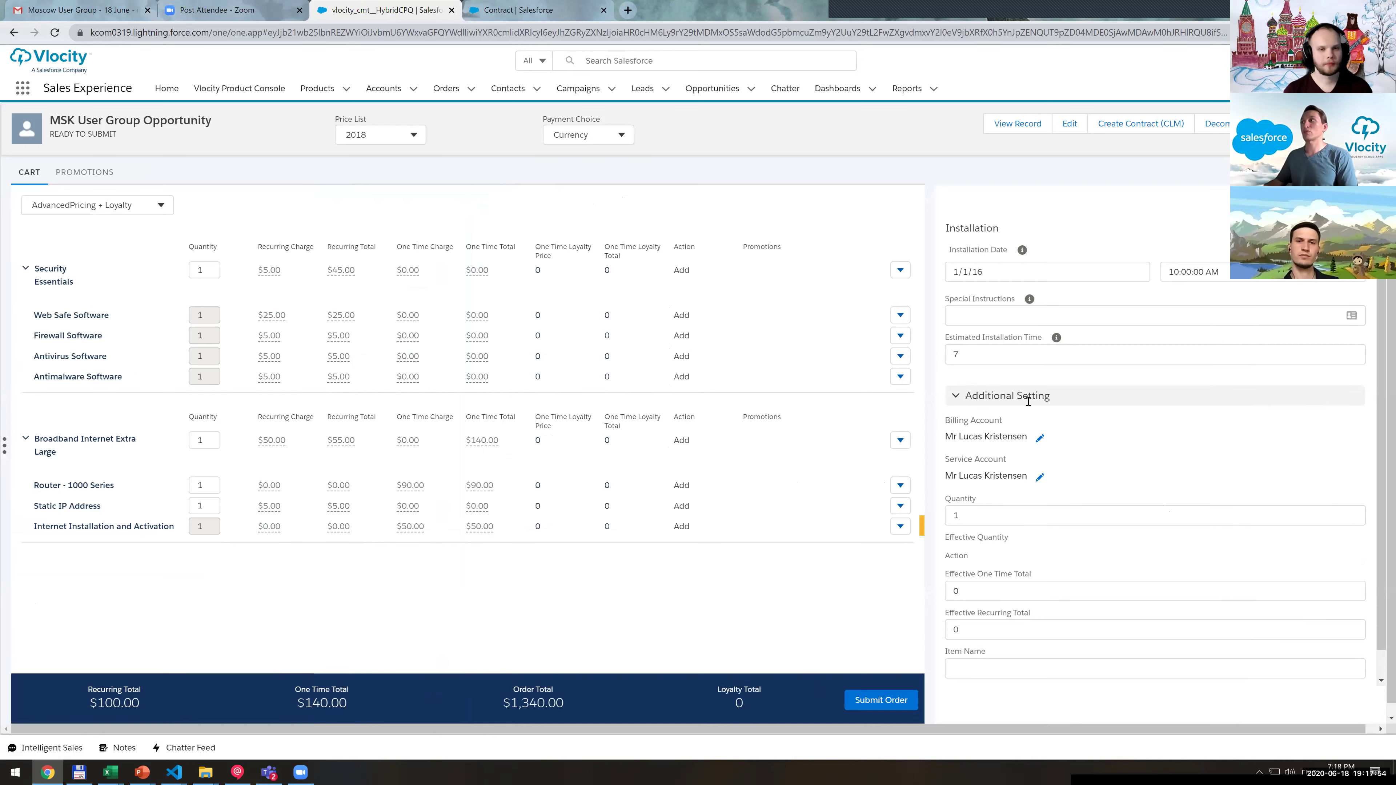
{"action": "left_click", "coordinate": [979, 319]}
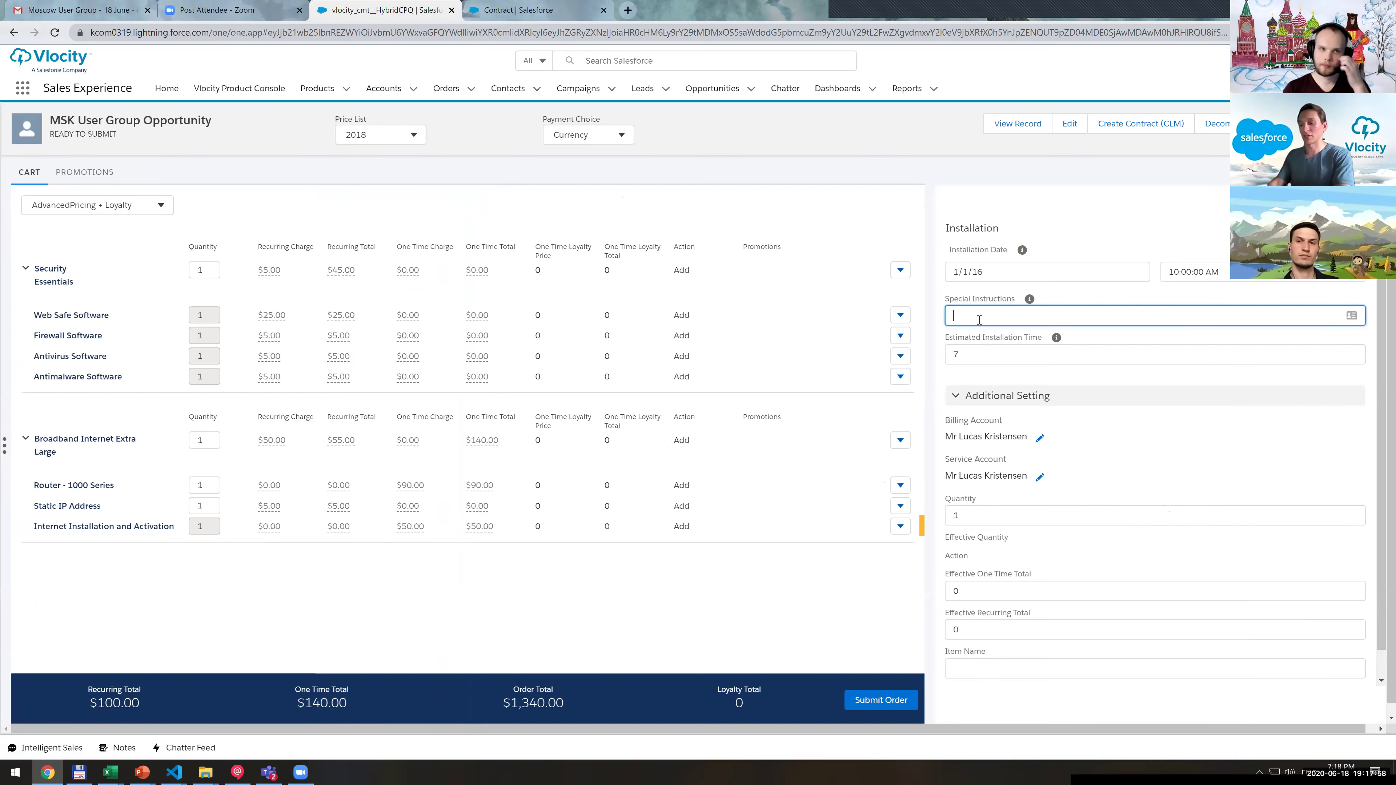
{"action": "type", "text": "E ме"}
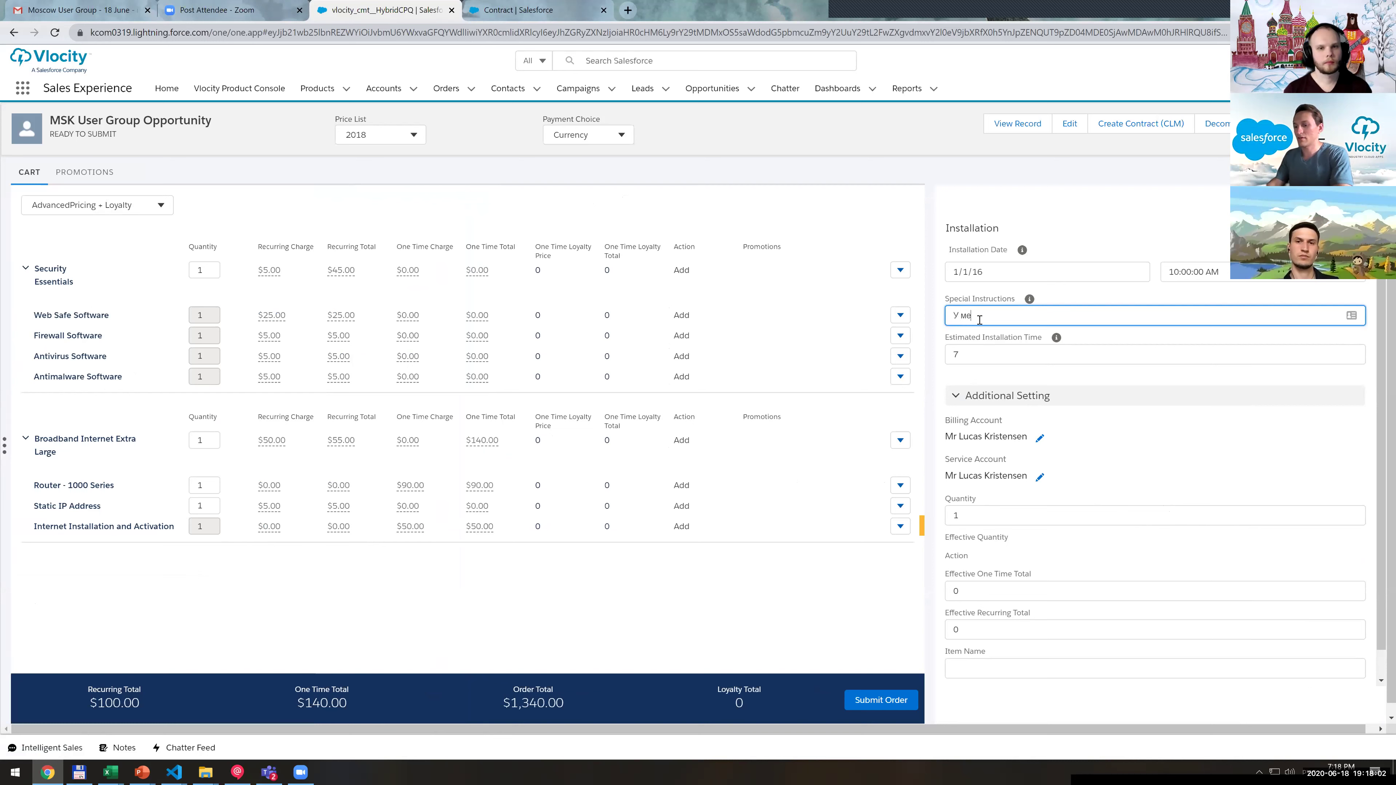
{"action": "type", "text": "ня в стене дыра. Тяни"}
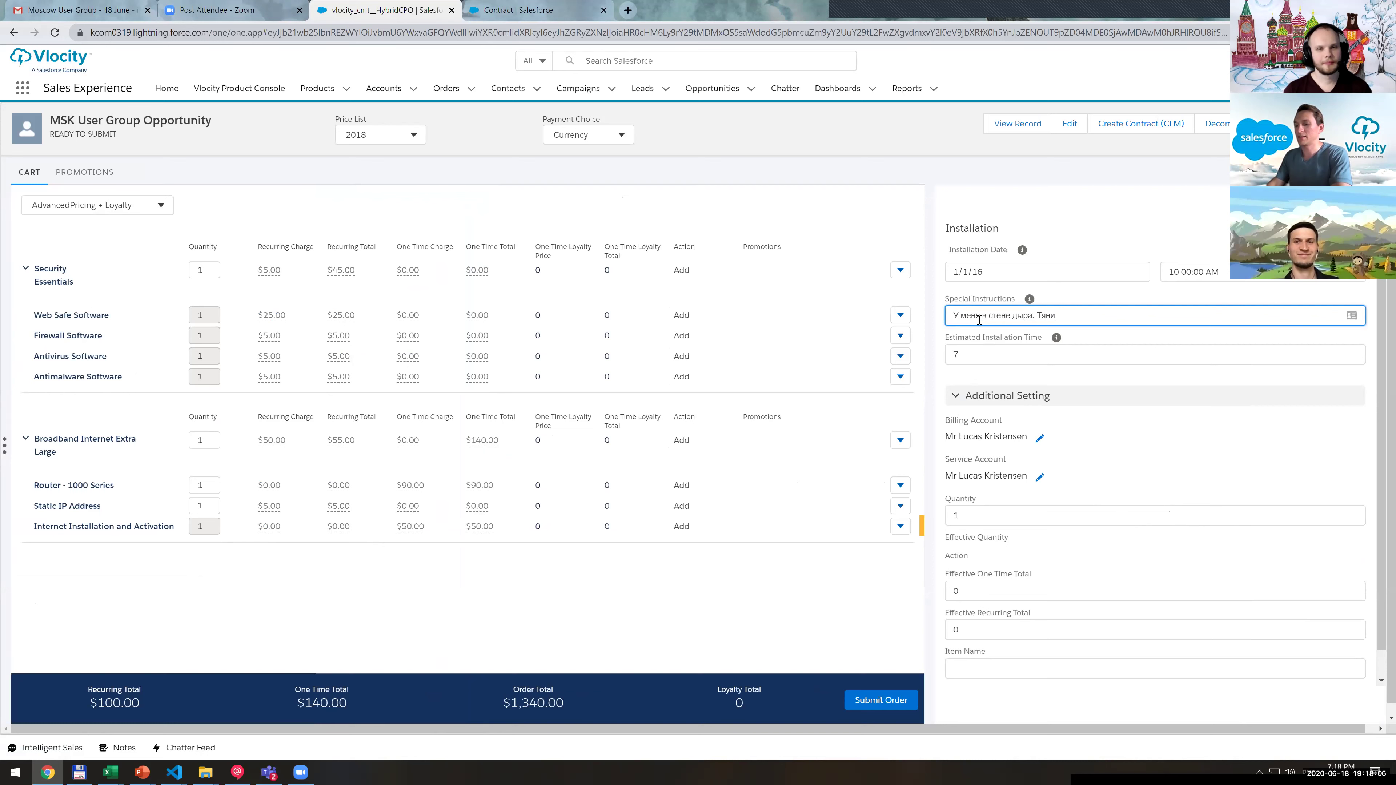
{"action": "type", "text": "те д"}
{"action": "key", "text": "BackSpace"}
{"action": "type", "text": "та"}
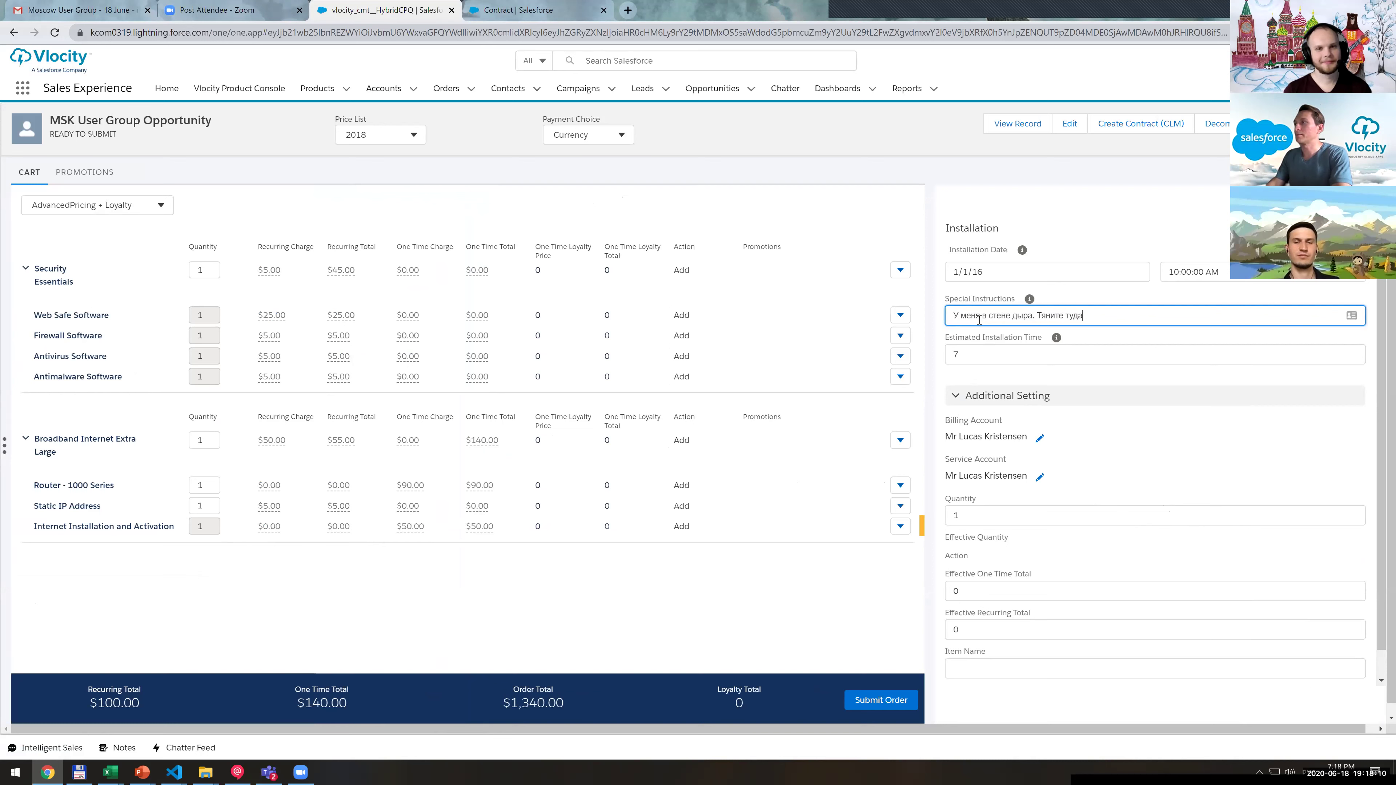
{"action": "key", "text": "Tab"}
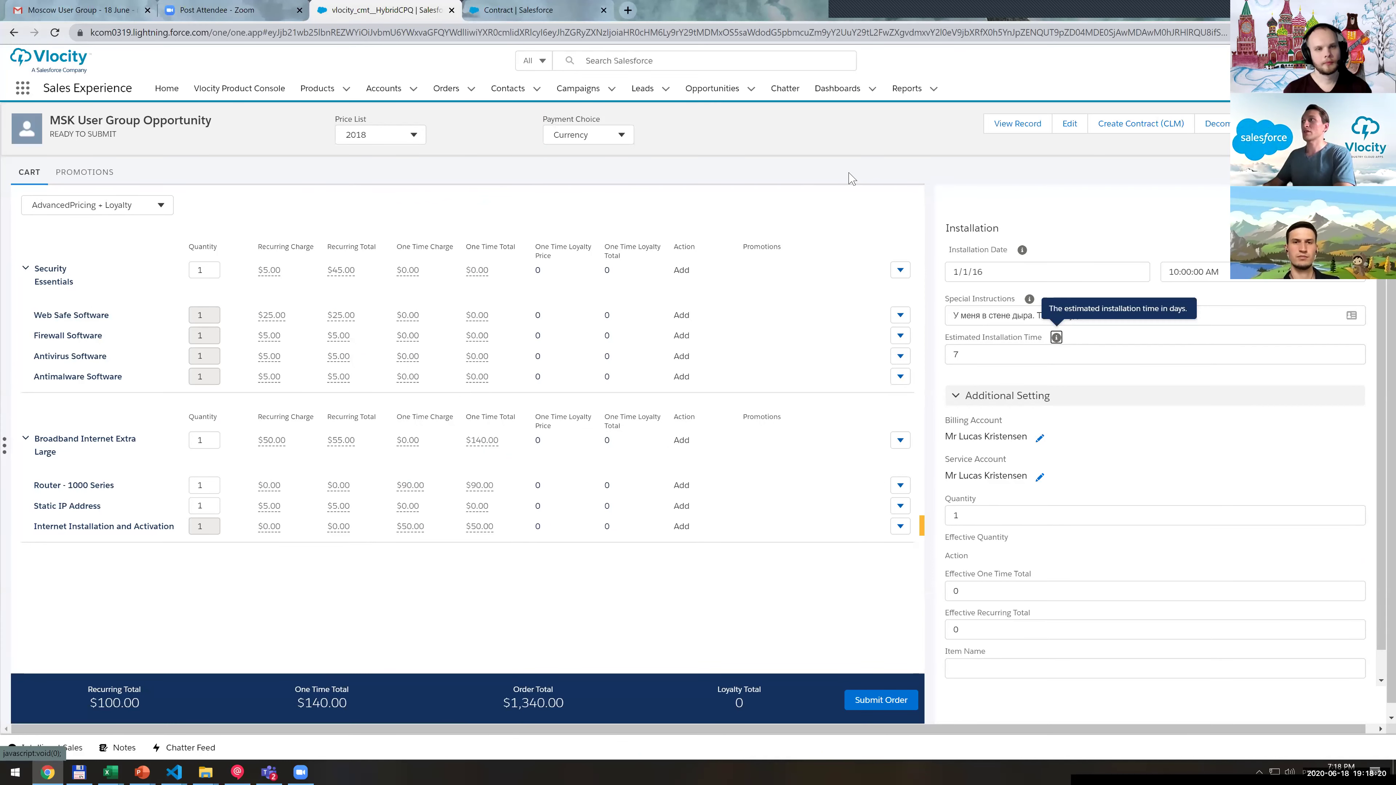
Step: Decompose the order and highlight the fulfilment items linked to Router - 1000 Series
{"action": "left_click", "coordinate": [1218, 132]}
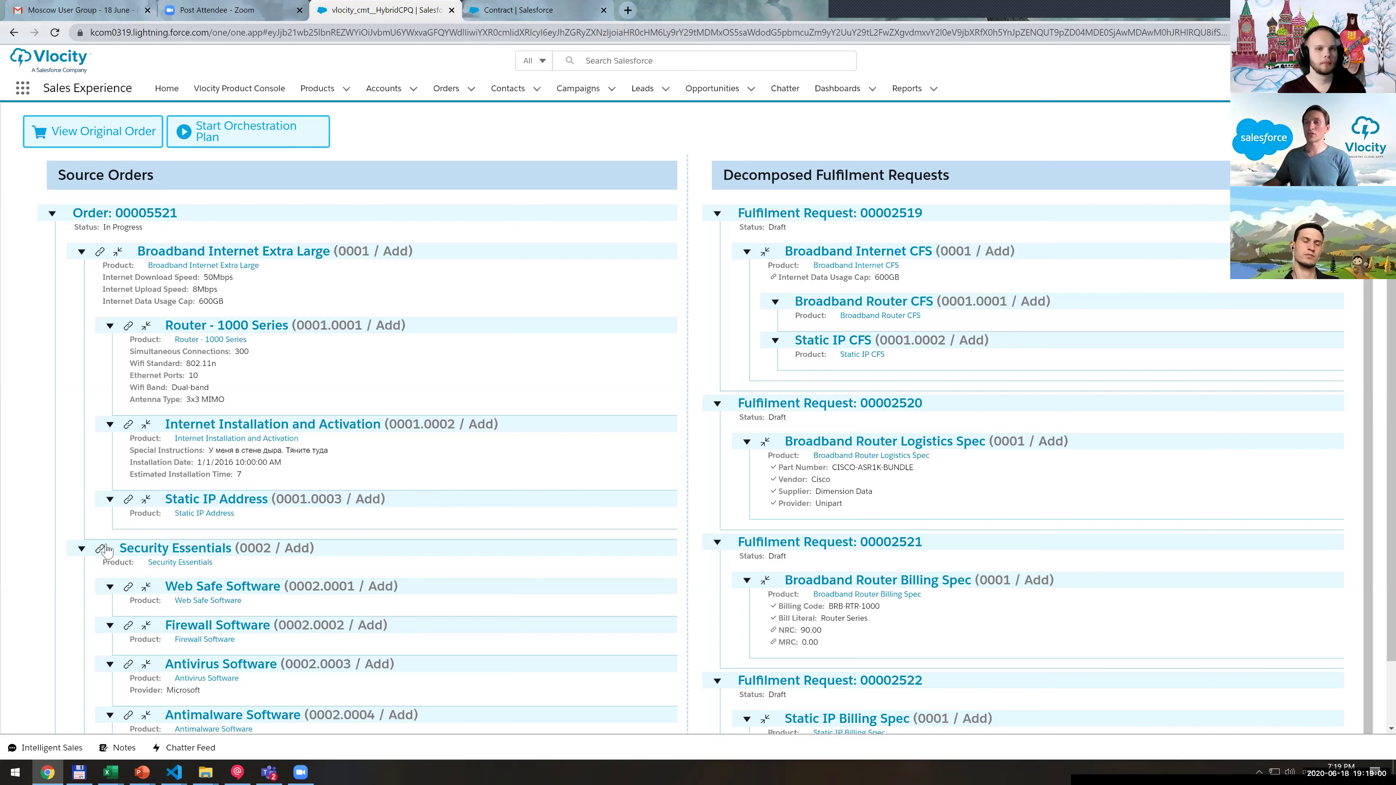
{"action": "mouse_move", "coordinate": [105, 549]}
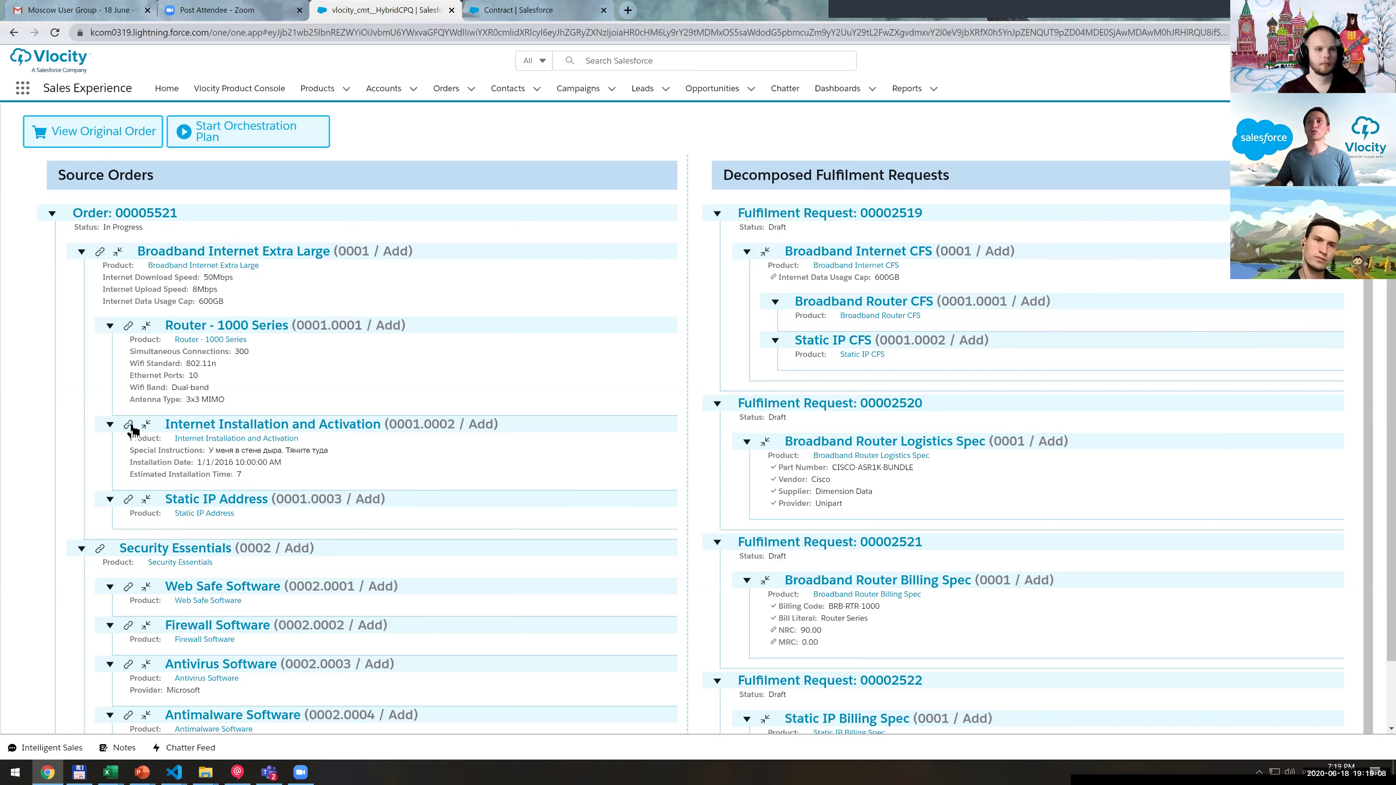
{"action": "mouse_move", "coordinate": [132, 430]}
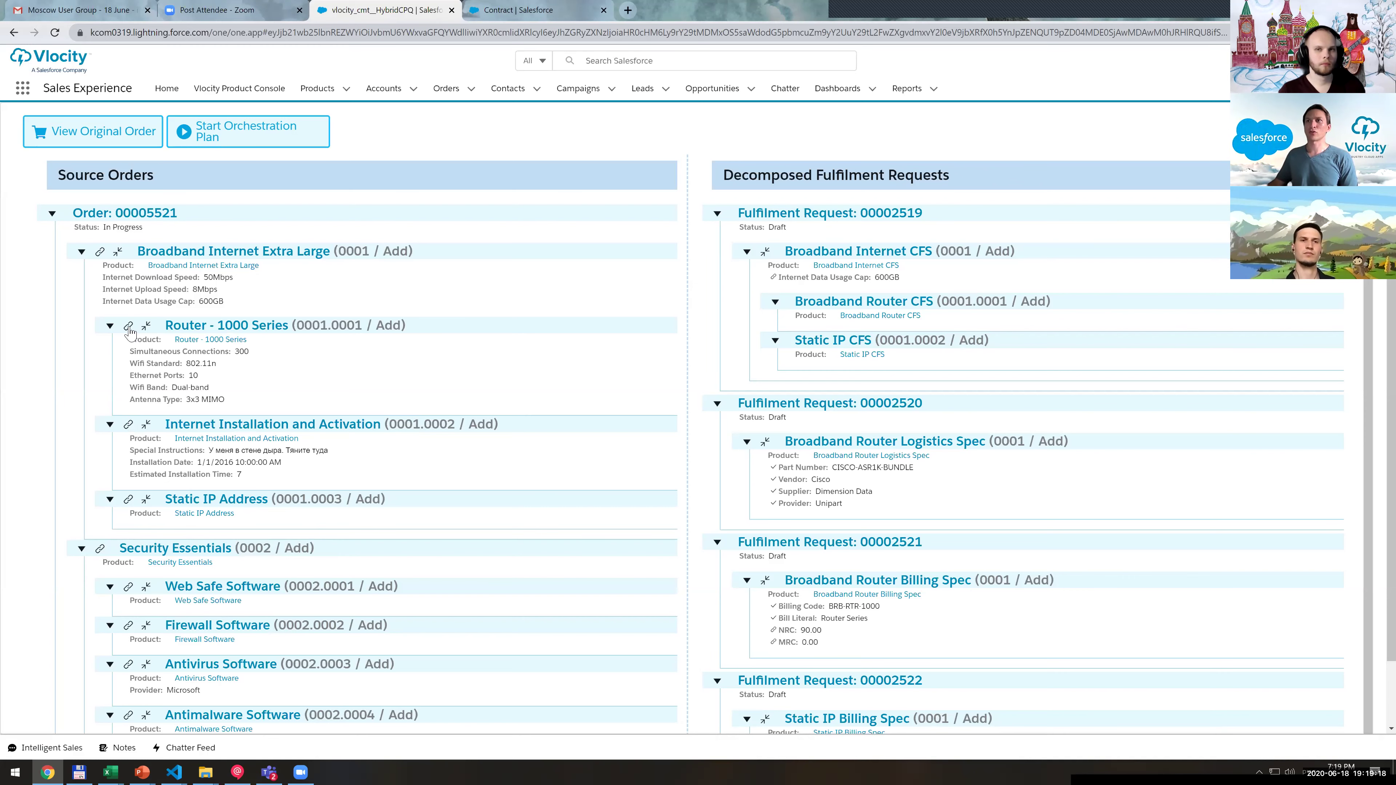
{"action": "left_click", "coordinate": [129, 327]}
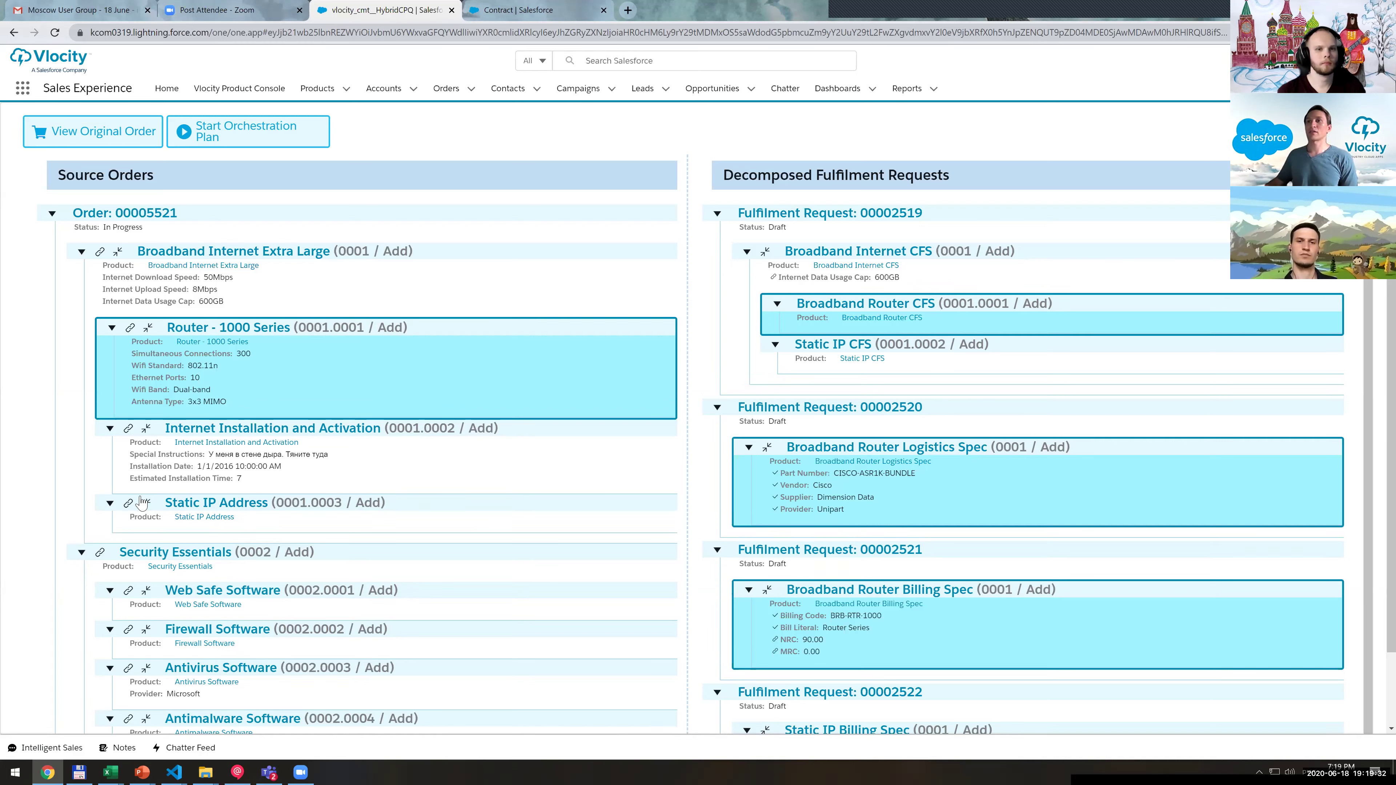
Step: Highlight the Static IP Address line's Static IP CFS and Billing Spec items in request 00002522
{"action": "left_click", "coordinate": [130, 509]}
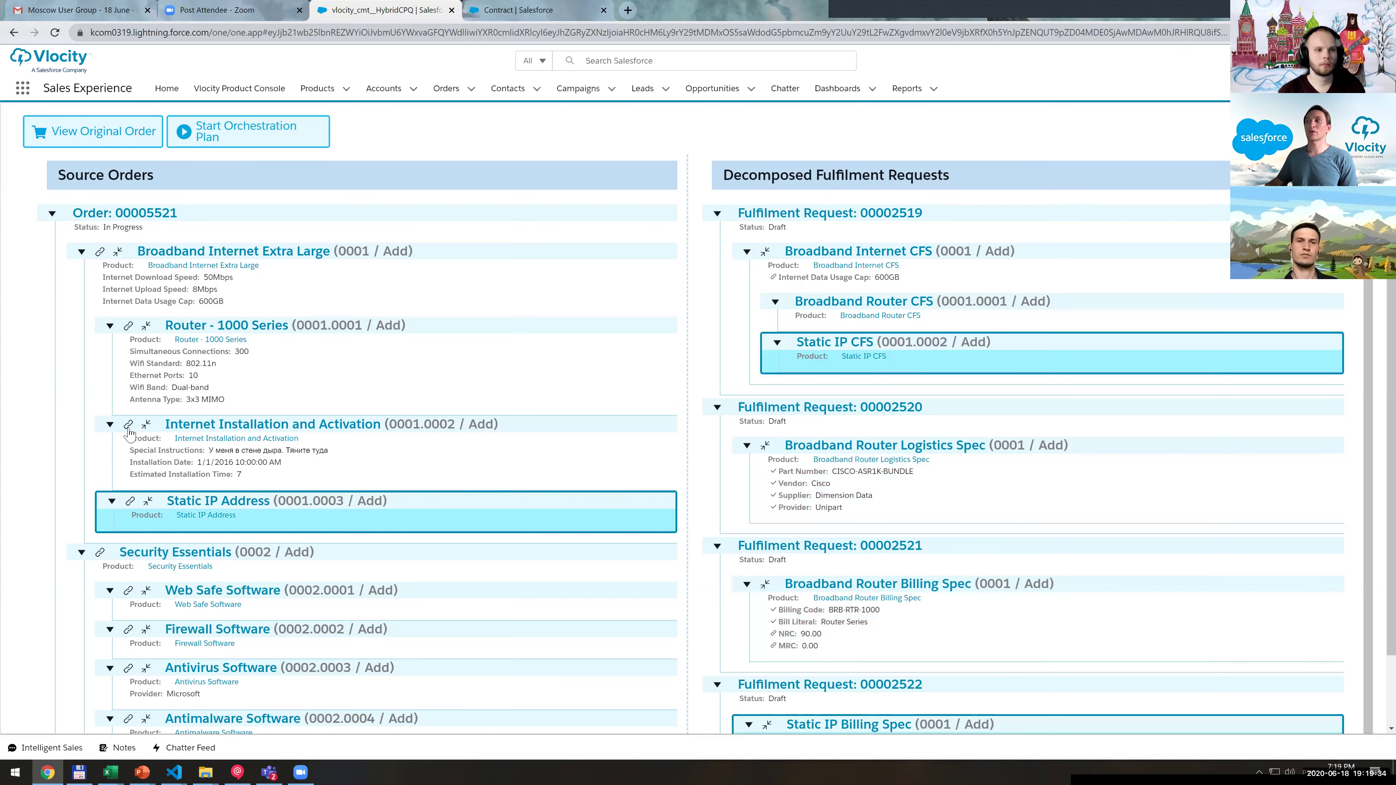
{"action": "mouse_move", "coordinate": [283, 432]}
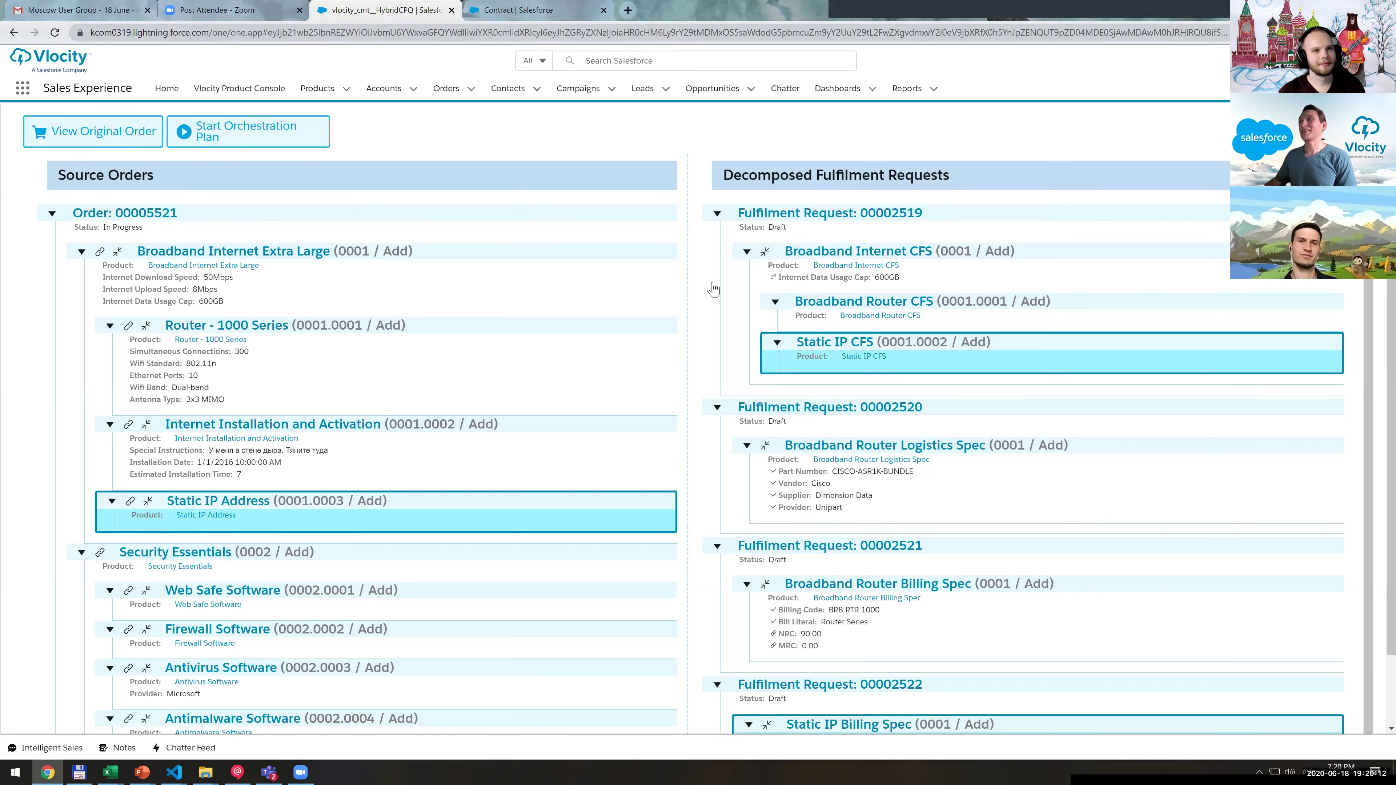
Step: Collapse fulfilment requests 00002519 through 00002522 under order 00005521
{"action": "left_click", "coordinate": [718, 213]}
{"action": "left_click", "coordinate": [718, 233]}
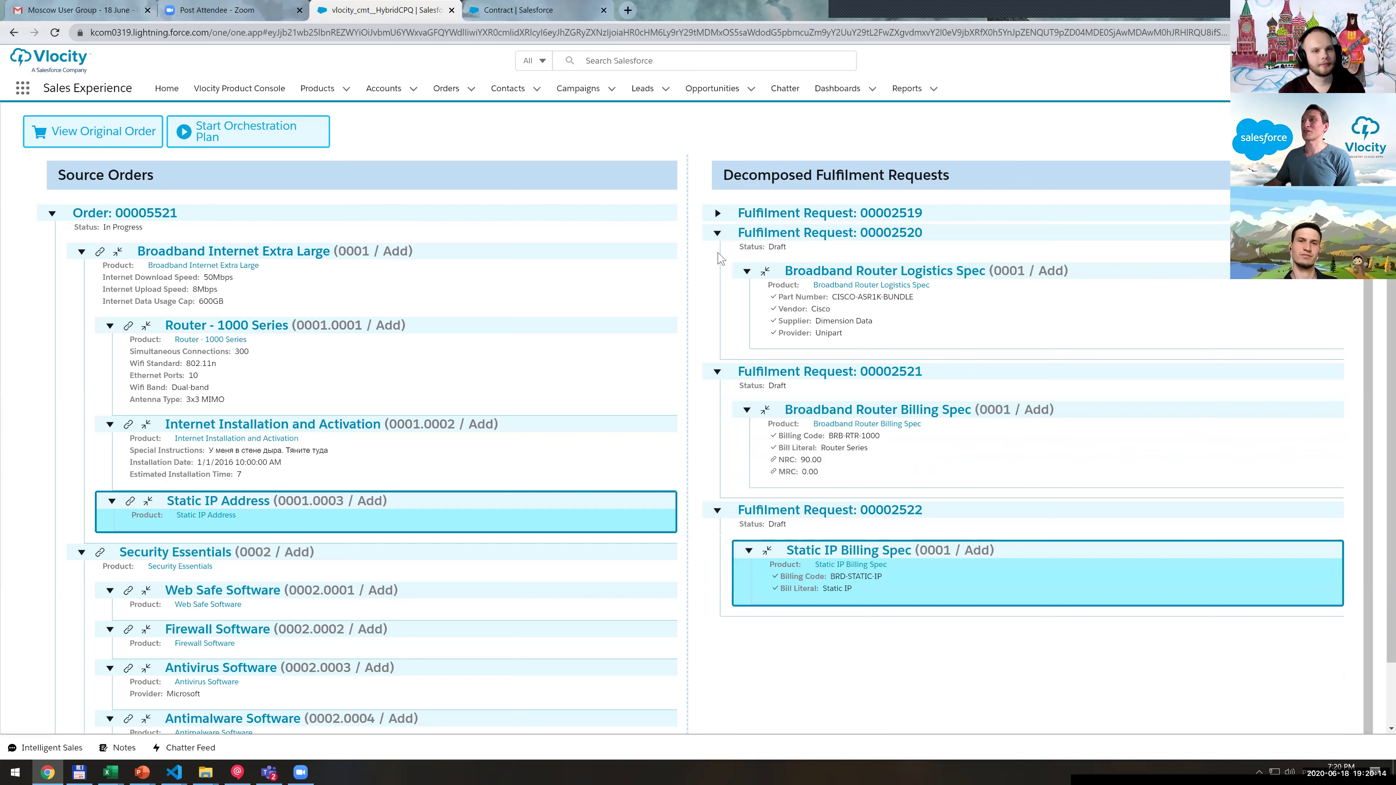
{"action": "left_click", "coordinate": [718, 252]}
{"action": "left_click", "coordinate": [728, 271]}
{"action": "left_click", "coordinate": [739, 233]}
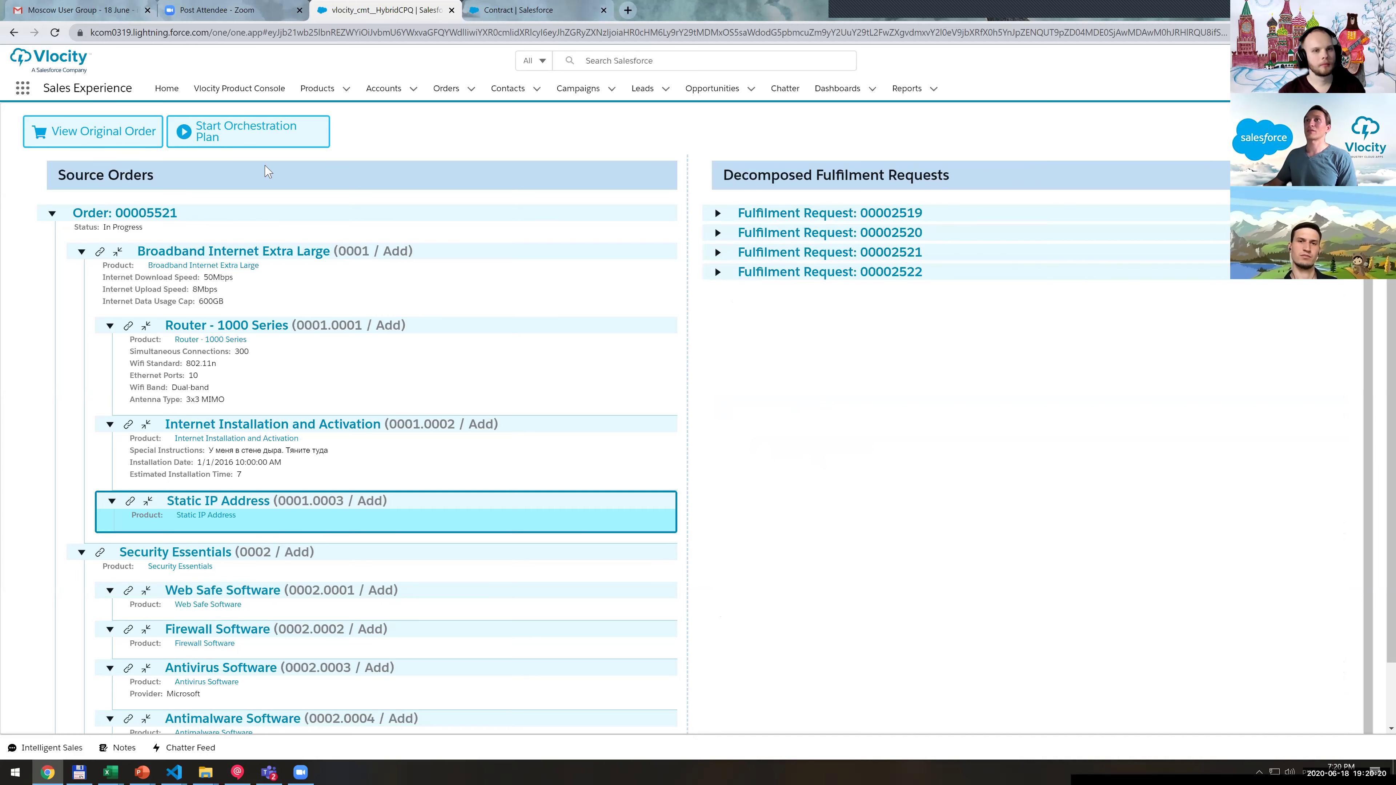
Step: Launch Plan0000509 for order 00005521 and watch its logistics ordering and delivery tasks complete
{"action": "left_click", "coordinate": [249, 144]}
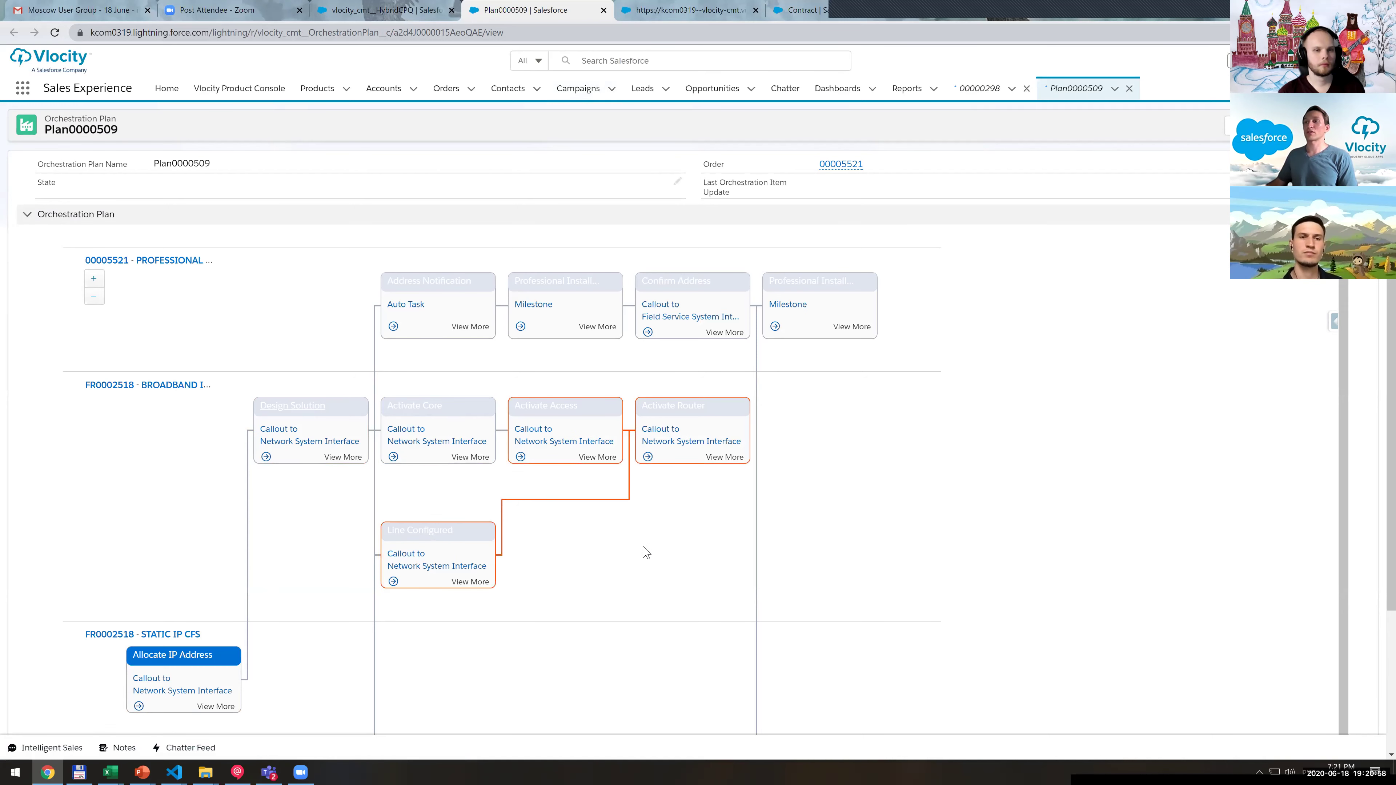
{"action": "scroll", "coordinate": [651, 552], "scroll_direction": "down", "scroll_amount": 1}
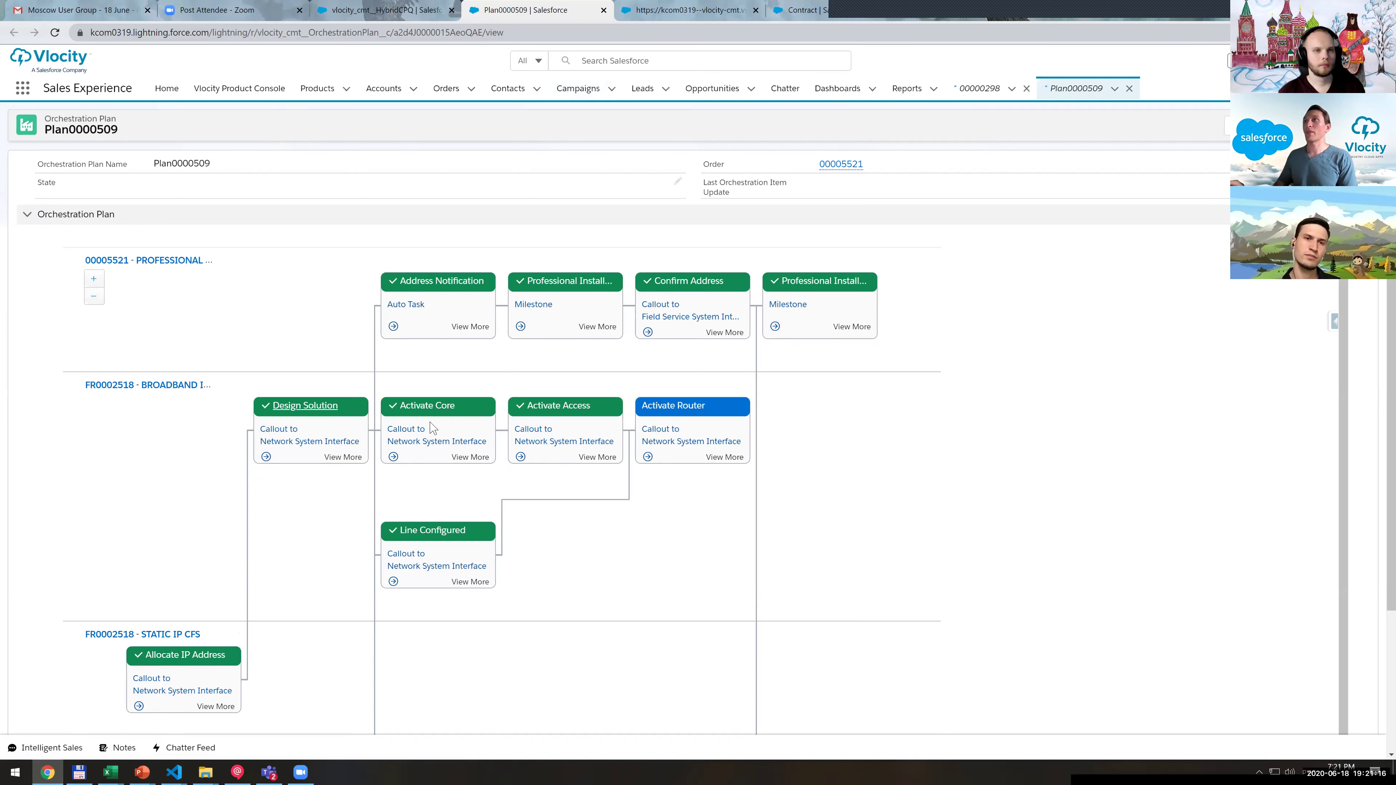
{"action": "left_click", "coordinate": [665, 11]}
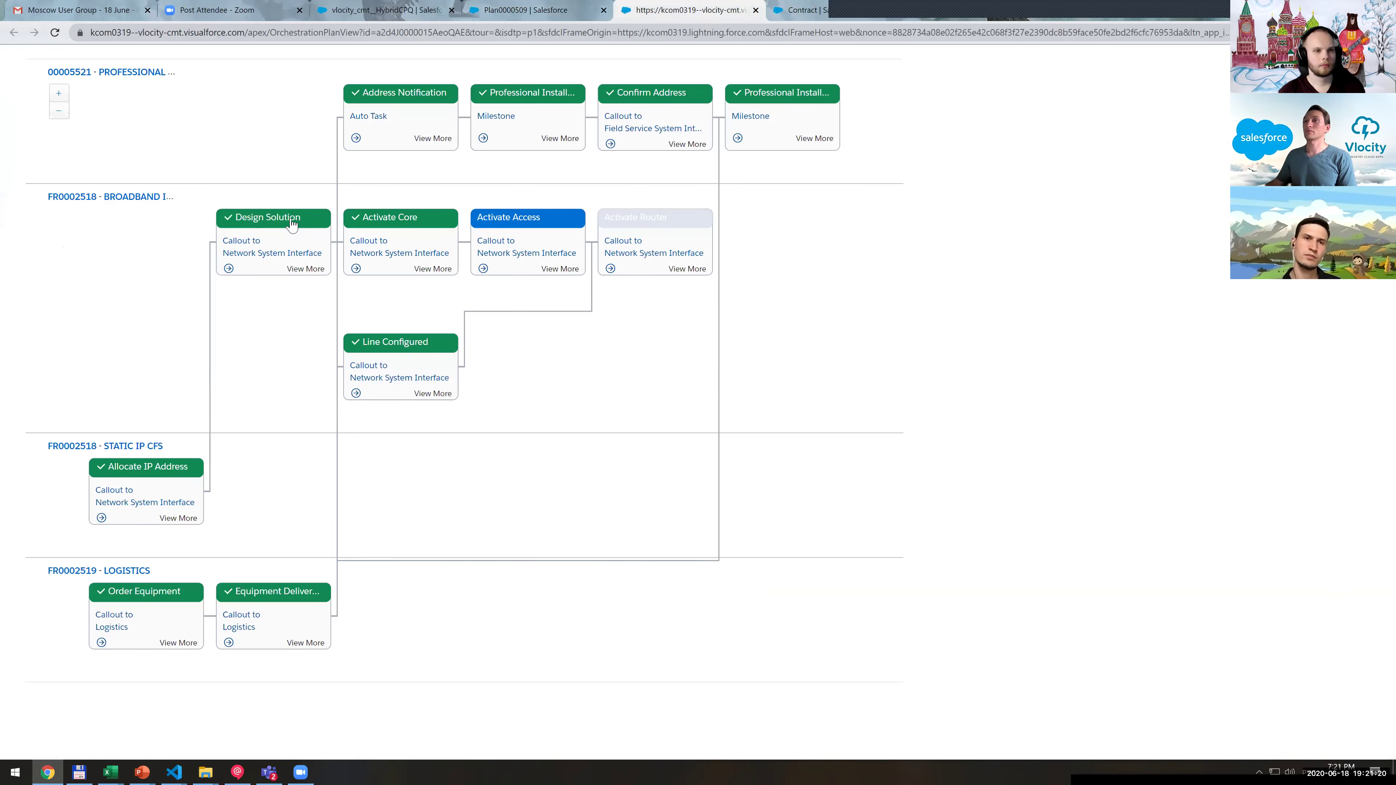
Step: Check the Design Solution task's dependencies, close the plan view tab, and open its record
{"action": "left_click", "coordinate": [294, 220]}
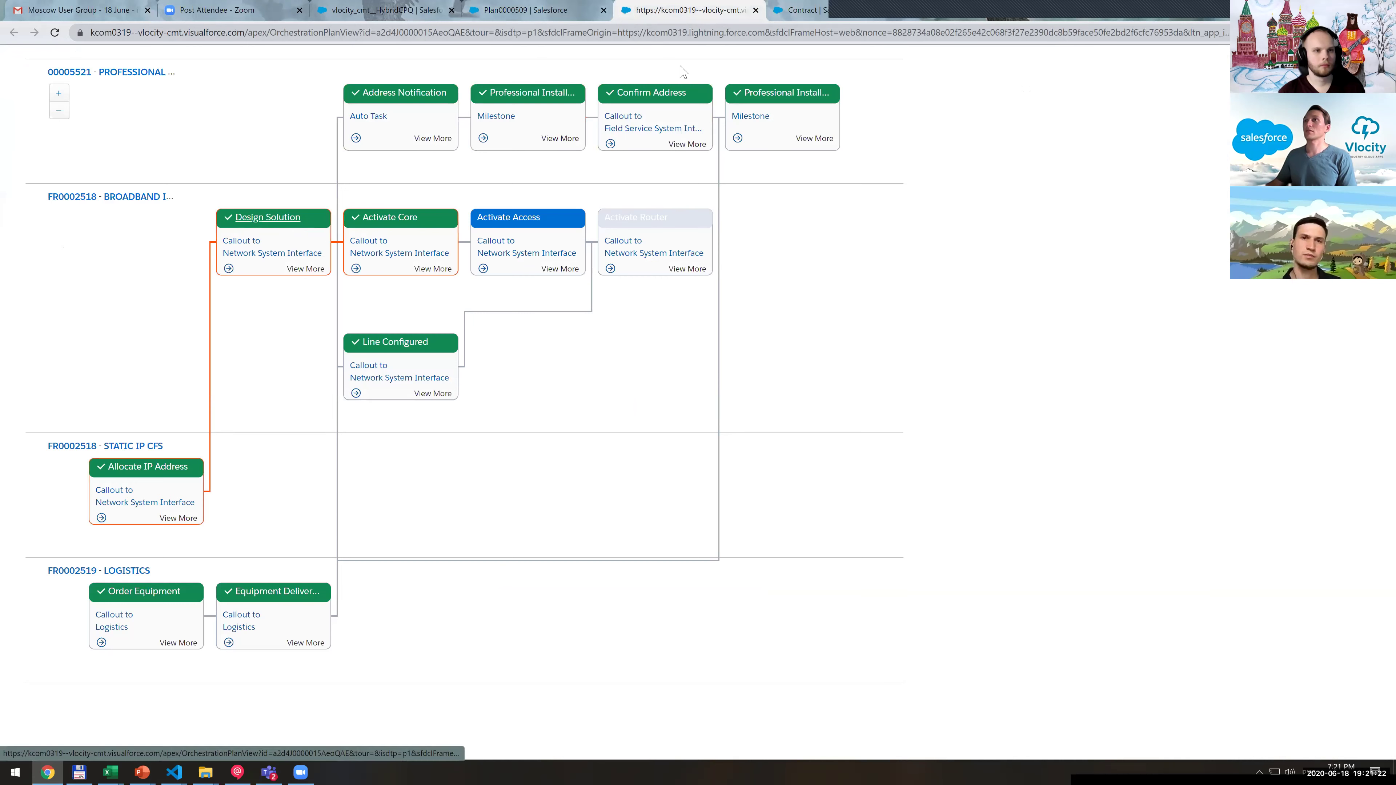
{"action": "left_click", "coordinate": [275, 220]}
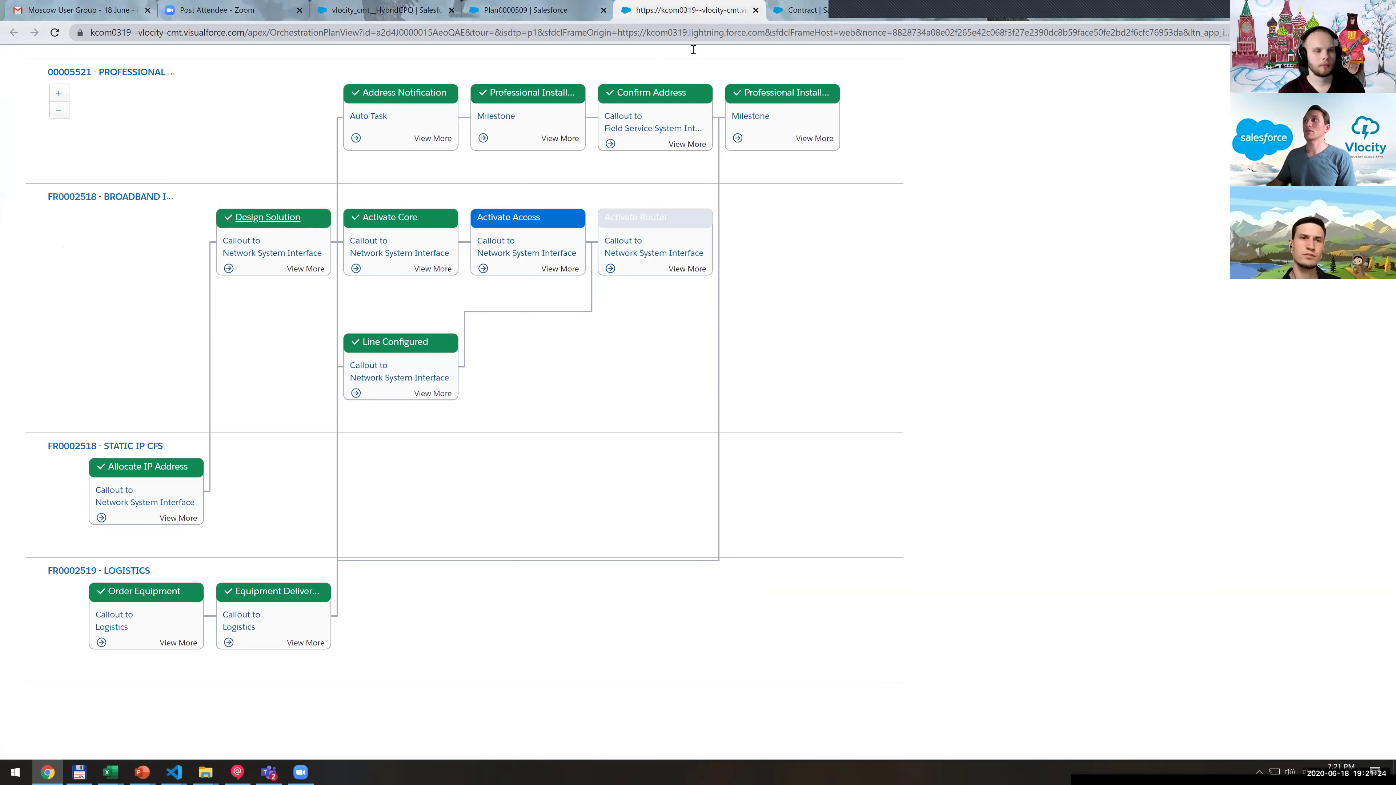
{"action": "key", "text": "ctrl+w"}
{"action": "left_click", "coordinate": [339, 403]}
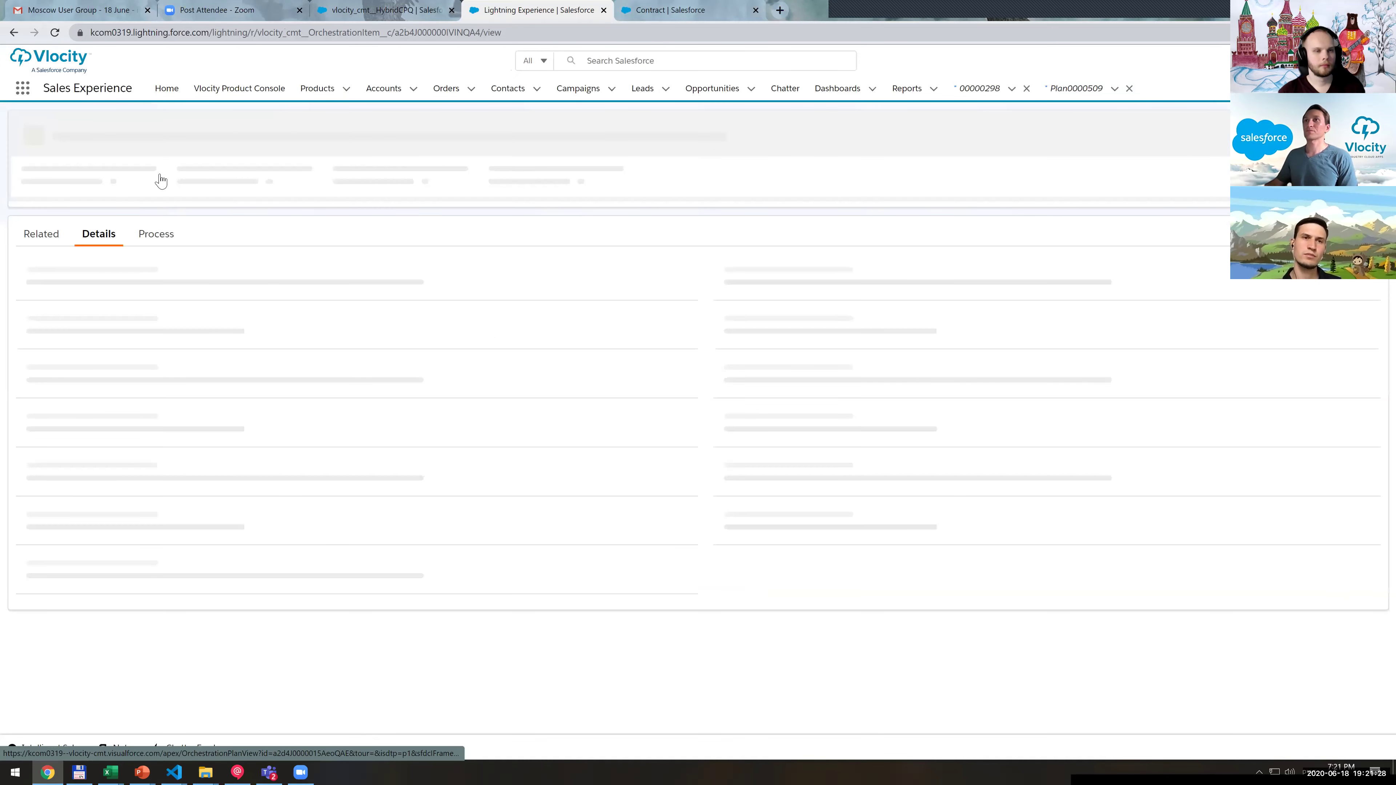
Step: Show the Process steps and mark Business Case, Bill of Materials and Scope of Work verified
{"action": "left_click", "coordinate": [160, 180]}
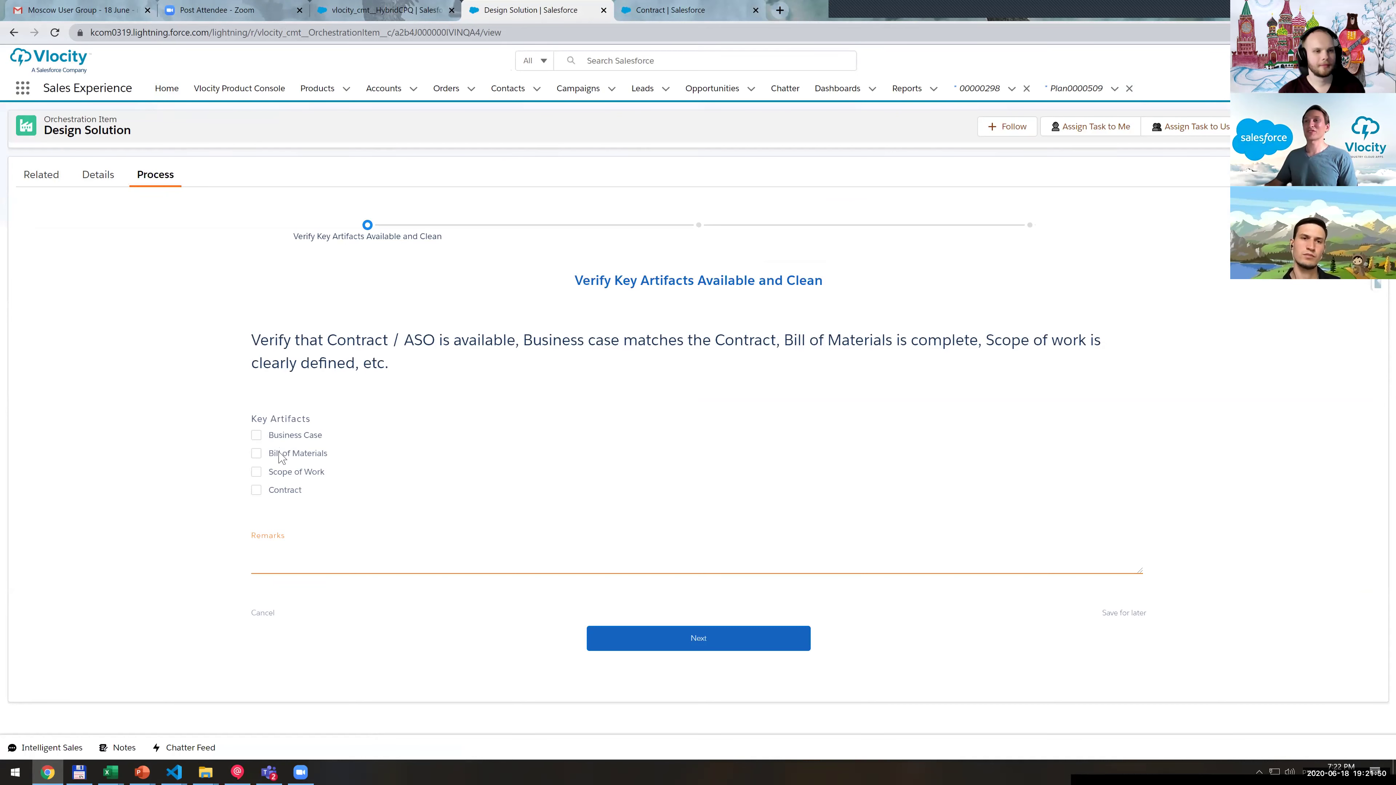
{"action": "left_click", "coordinate": [275, 435]}
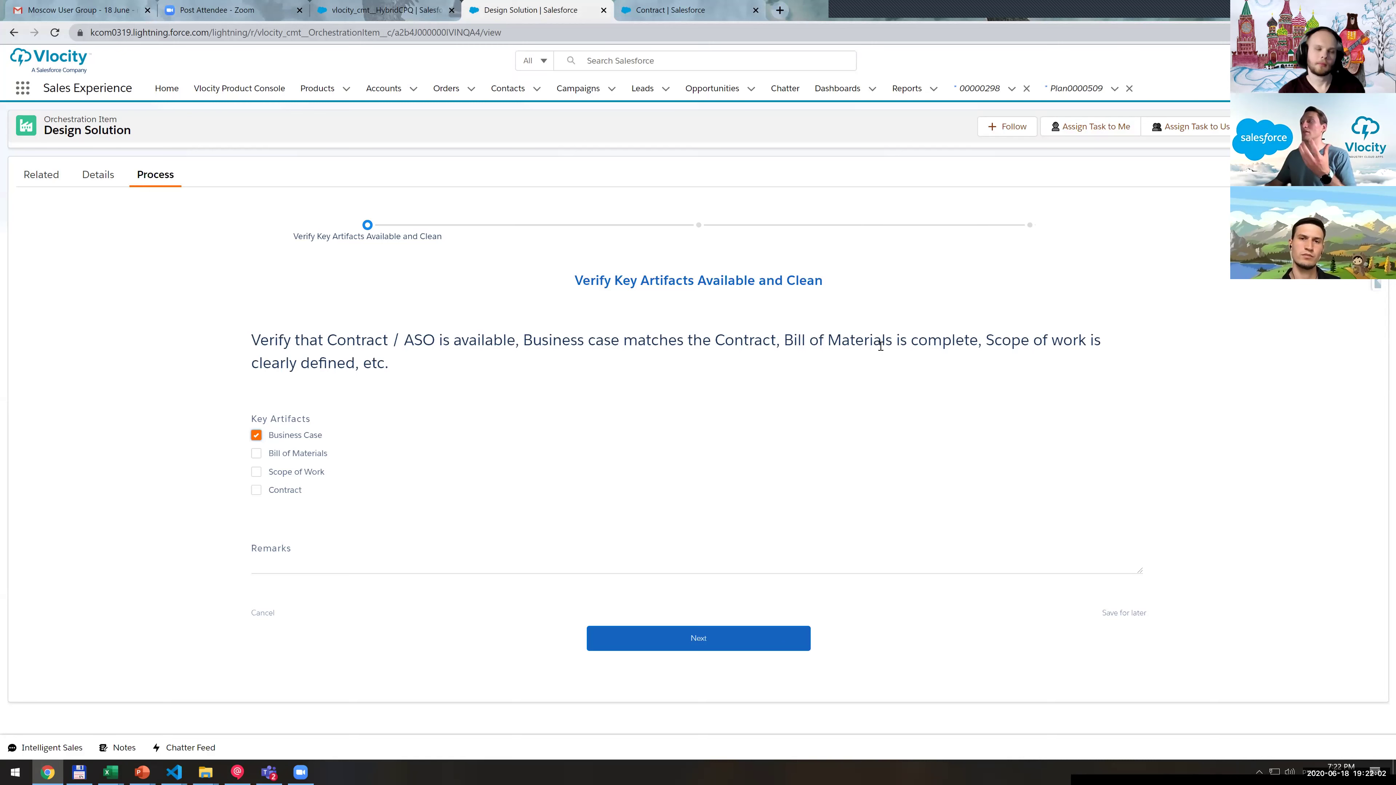
{"action": "left_click_drag", "start_coordinate": [784, 341], "coordinate": [880, 343]}
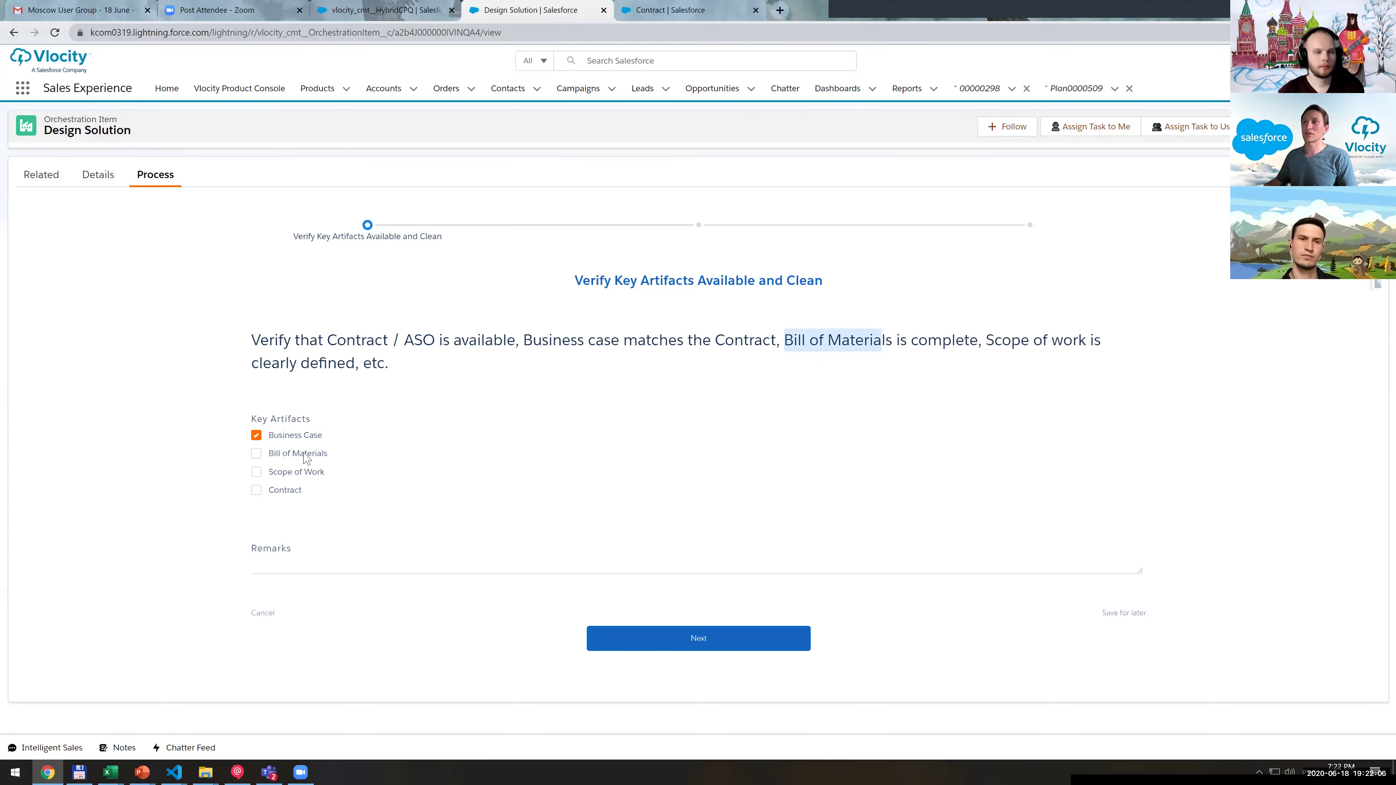
{"action": "left_click", "coordinate": [291, 453]}
{"action": "left_click", "coordinate": [292, 471]}
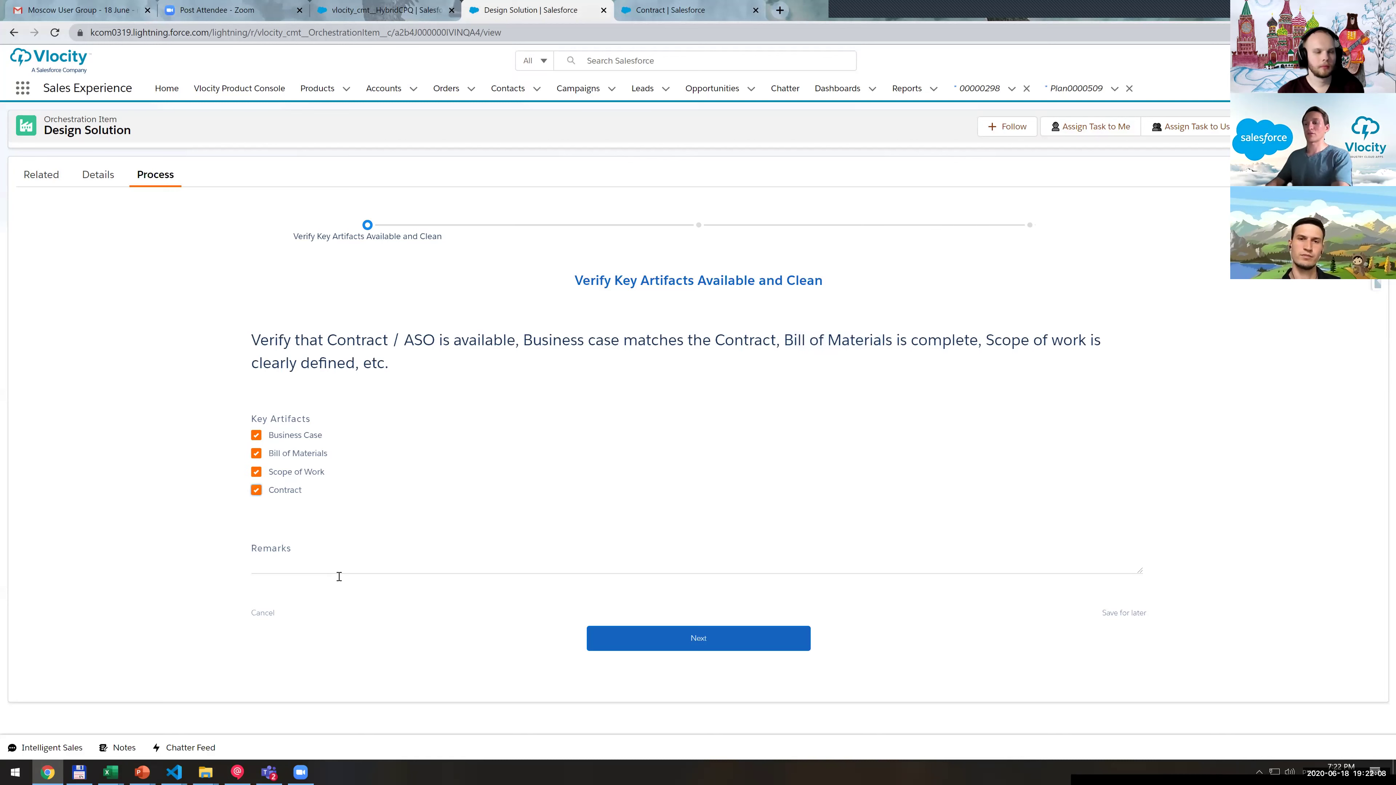
Step: Add the remark 'Все есть, работает!' and advance to the Solution Design step
{"action": "left_click", "coordinate": [337, 567]}
{"action": "type", "text": "Bo"}
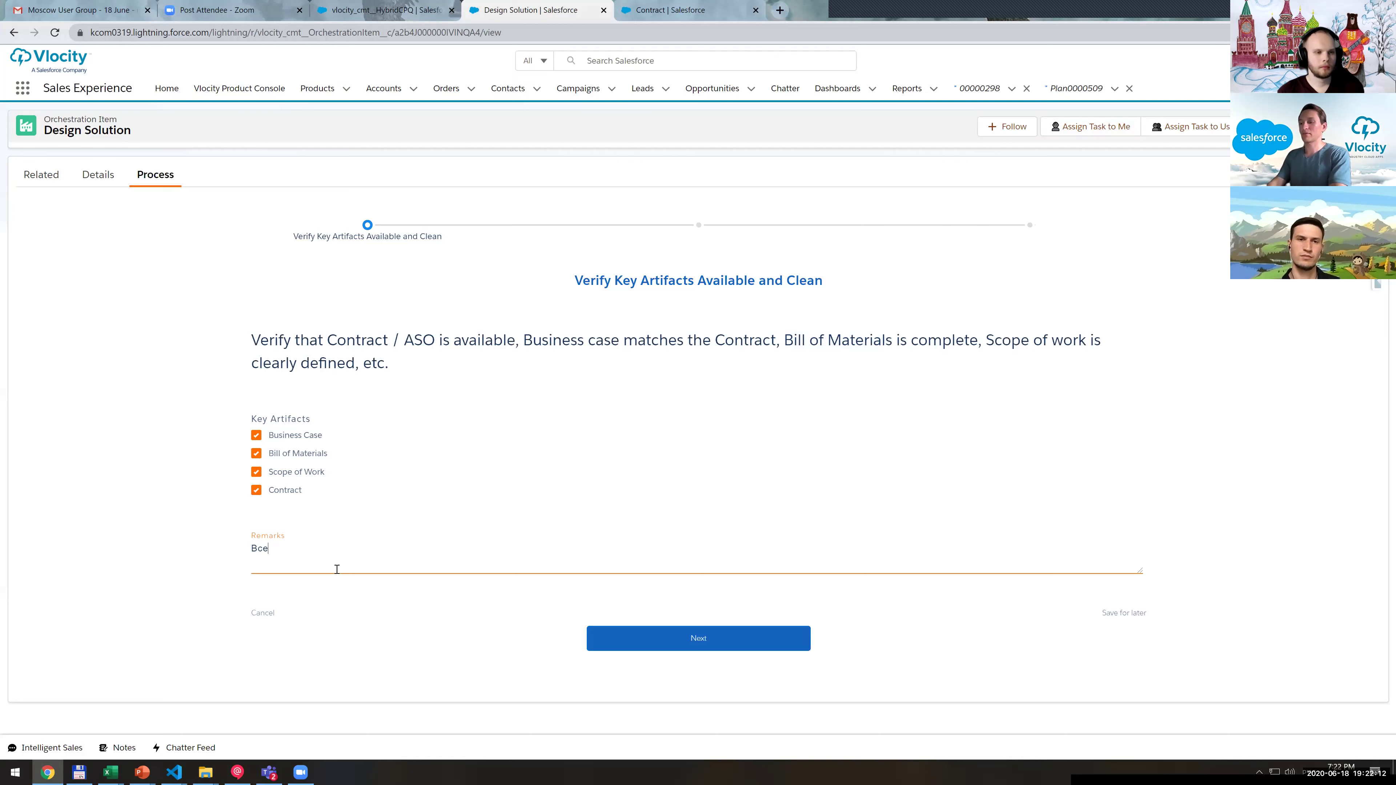
{"action": "type", "text": "е есть"}
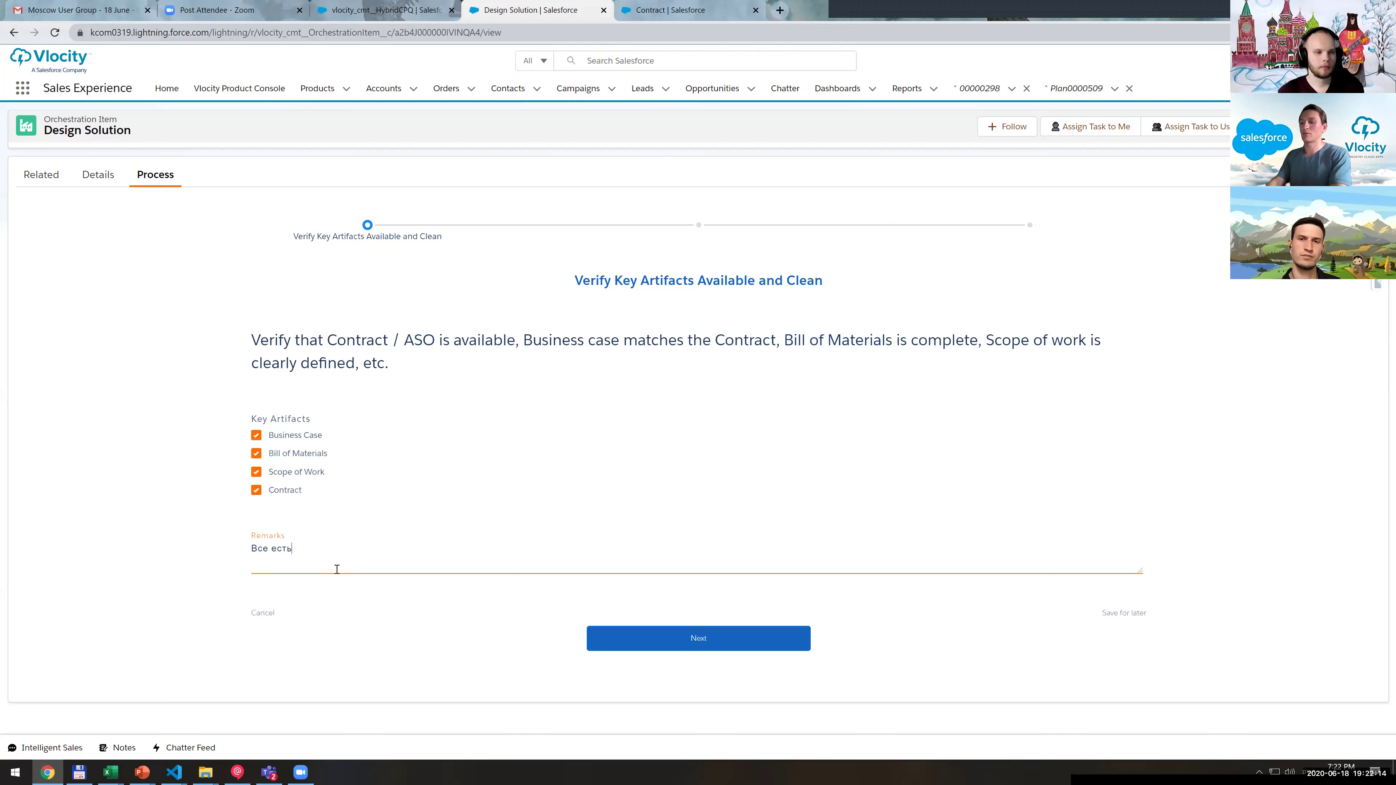
{"action": "type", "text": ", работает!"}
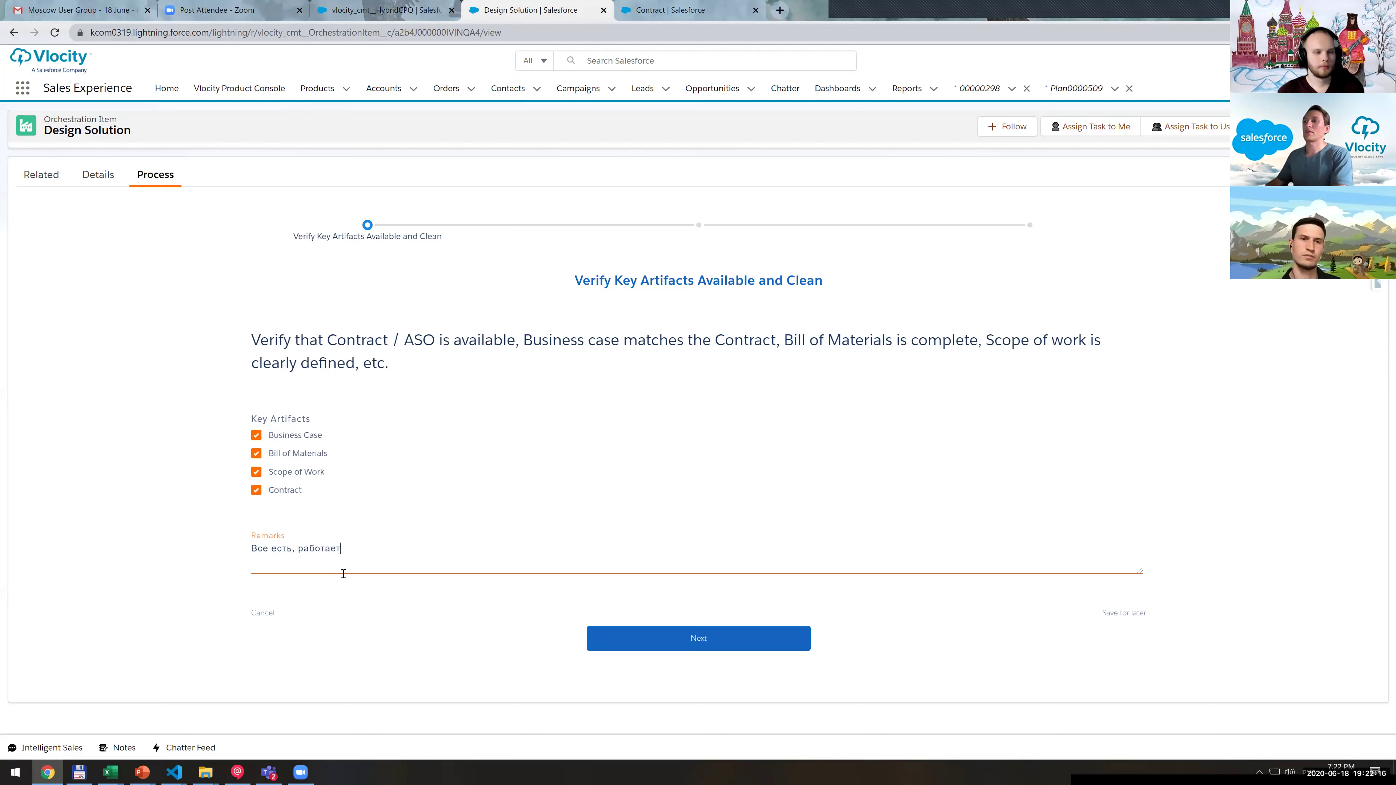
{"action": "left_click", "coordinate": [611, 637]}
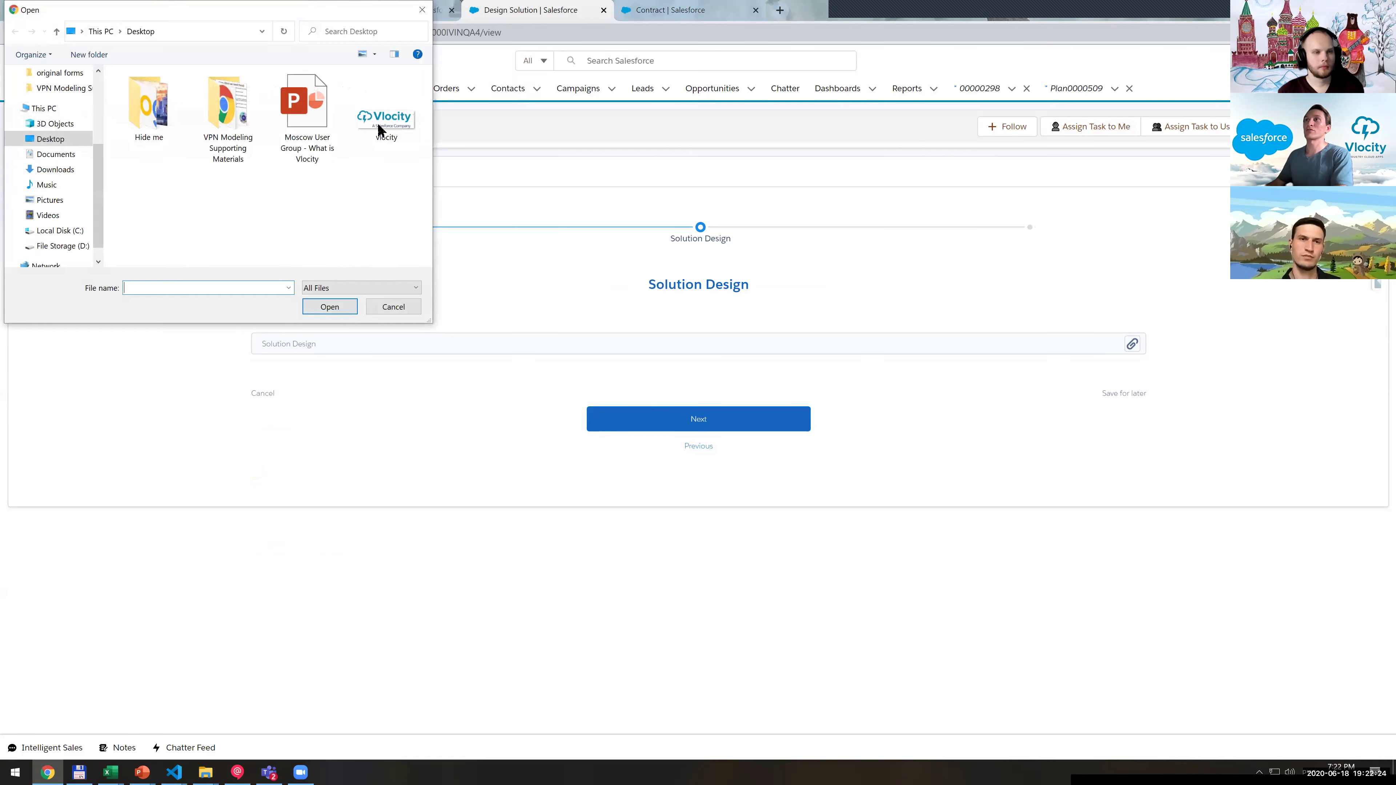
Step: Attach vlocity.png as the solution design and advance to Solution Sign Off
{"action": "left_click", "coordinate": [330, 308]}
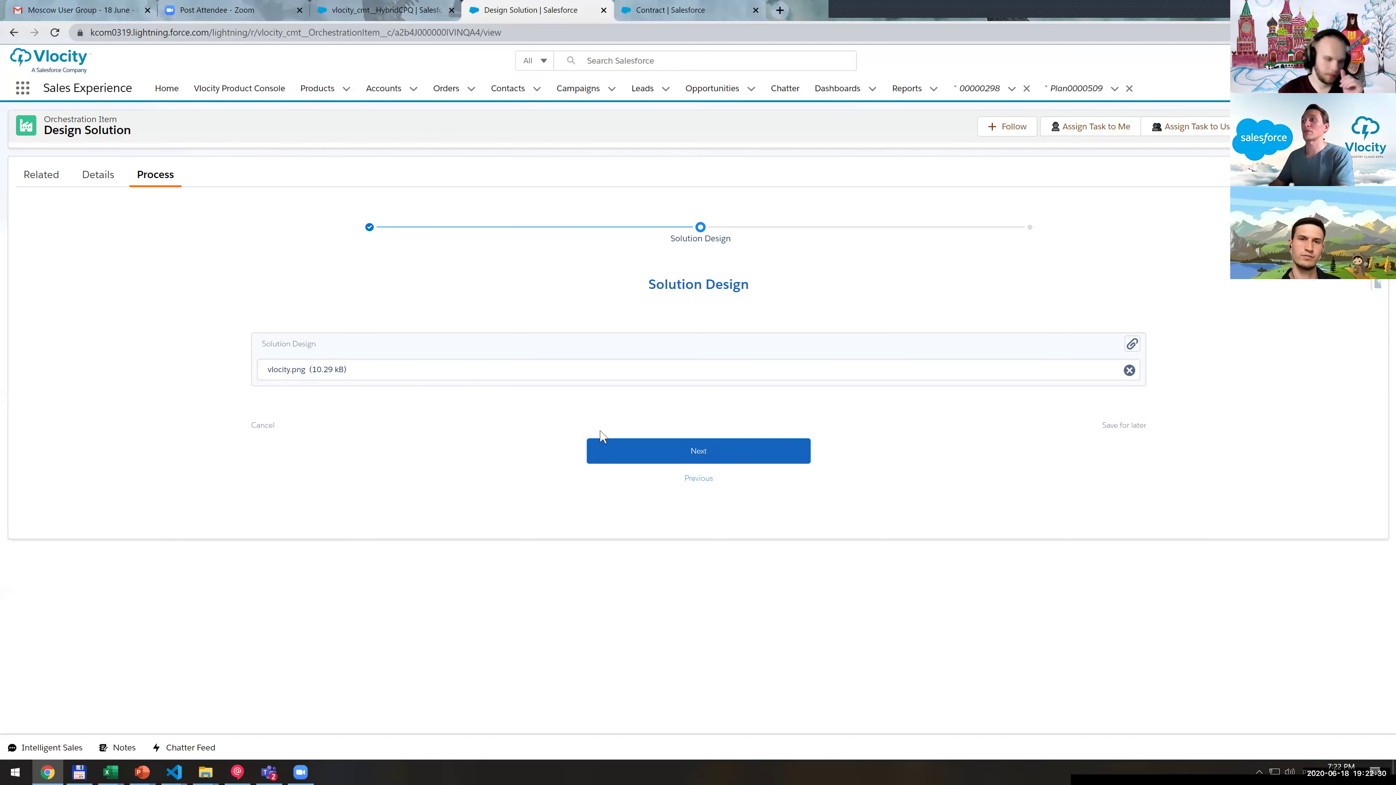
{"action": "left_click", "coordinate": [610, 451]}
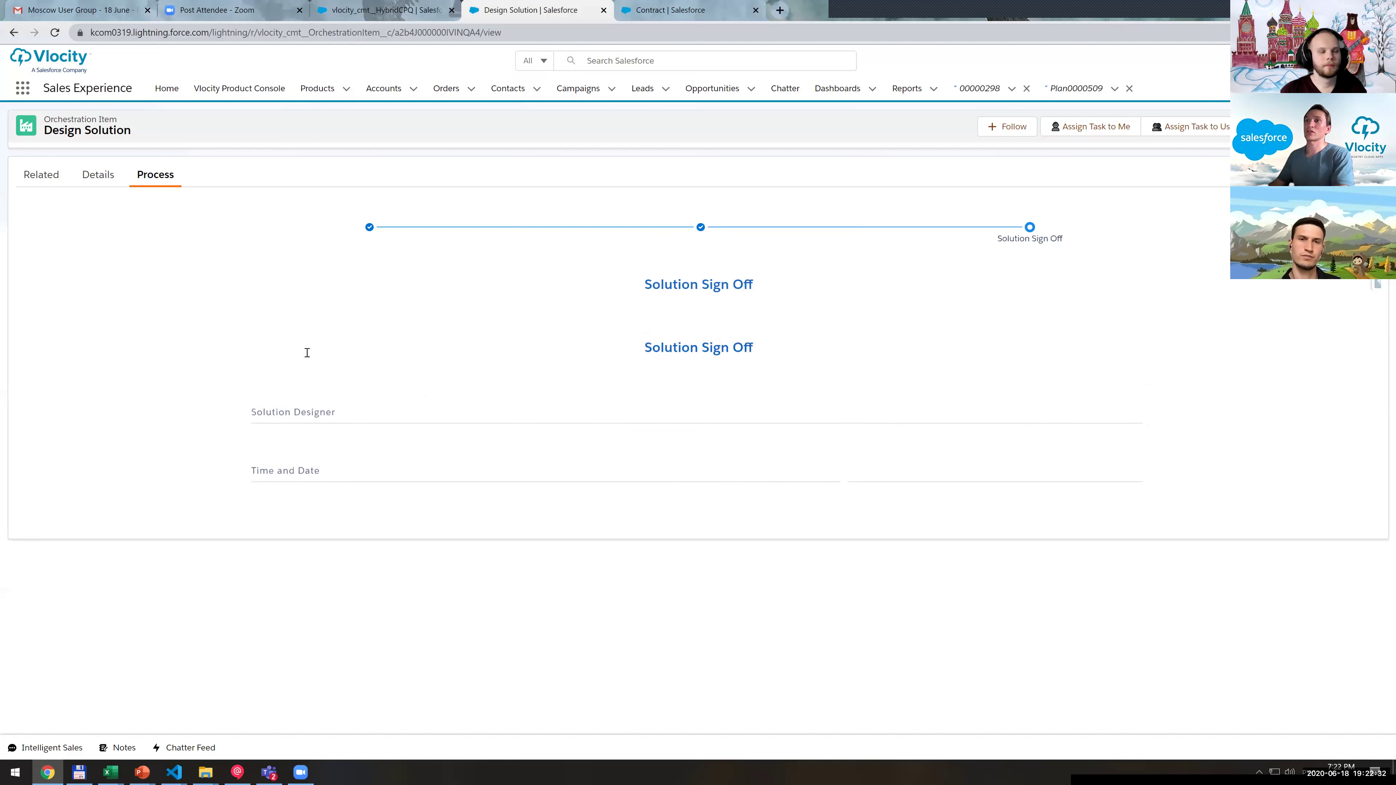
Step: Enter the solution designer's name, replacing the mistyped first attempt
{"action": "left_click", "coordinate": [307, 353]}
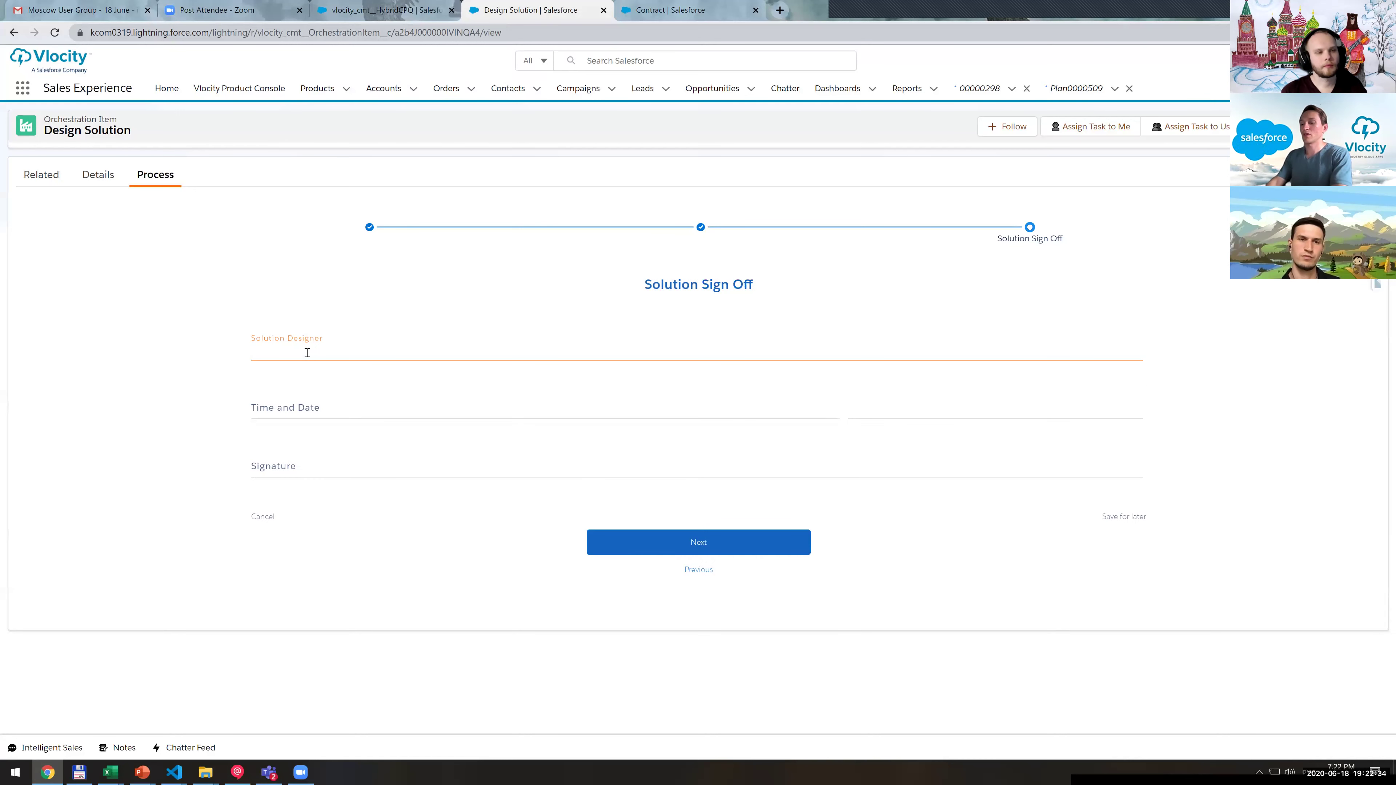
{"action": "type", "text": "Фдучфтву"}
{"action": "key", "text": "ctrl+a"}
{"action": "type", "text": "Саша"}
Step: Set the sign-off date to 06-04-2020, type the designer's signature, and submit
{"action": "left_click", "coordinate": [323, 410]}
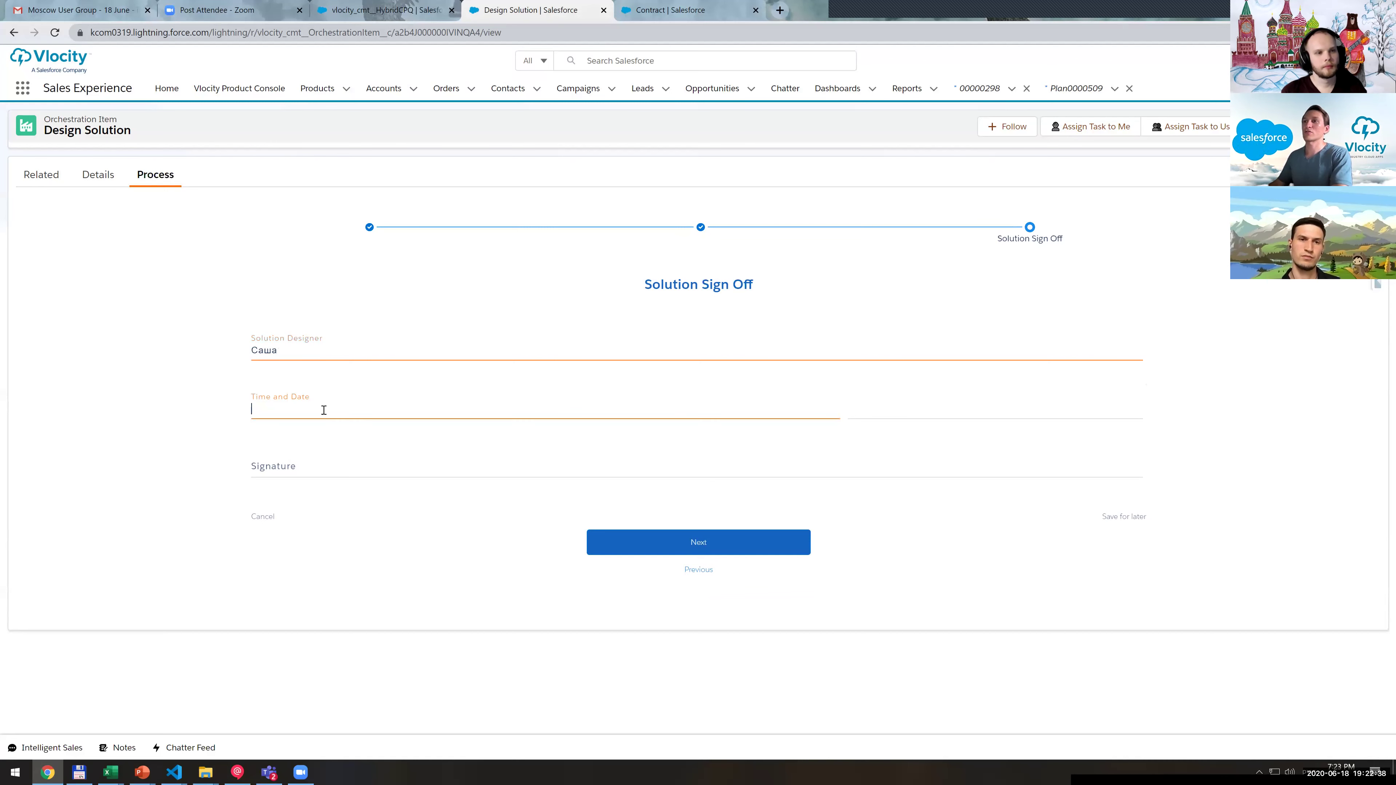
{"action": "left_click", "coordinate": [367, 482]}
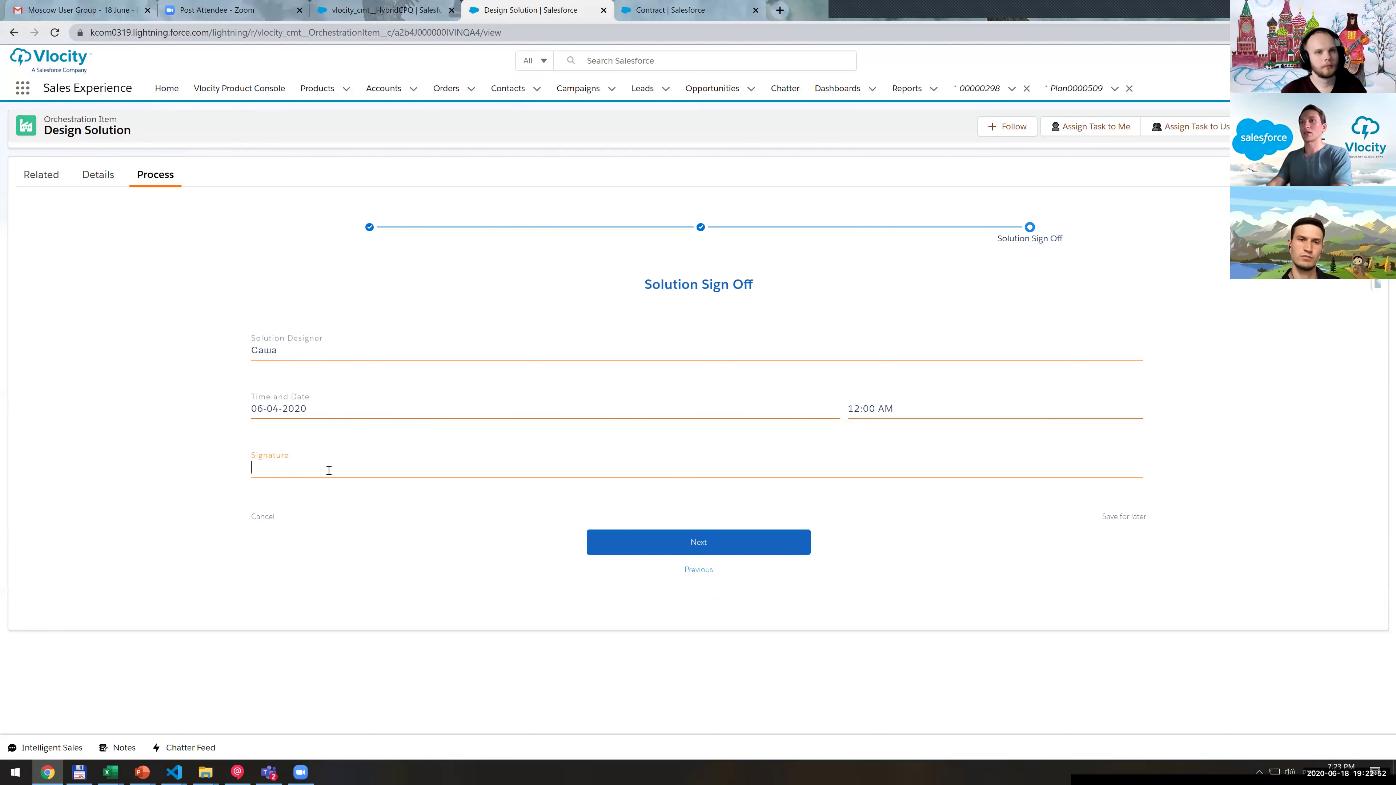
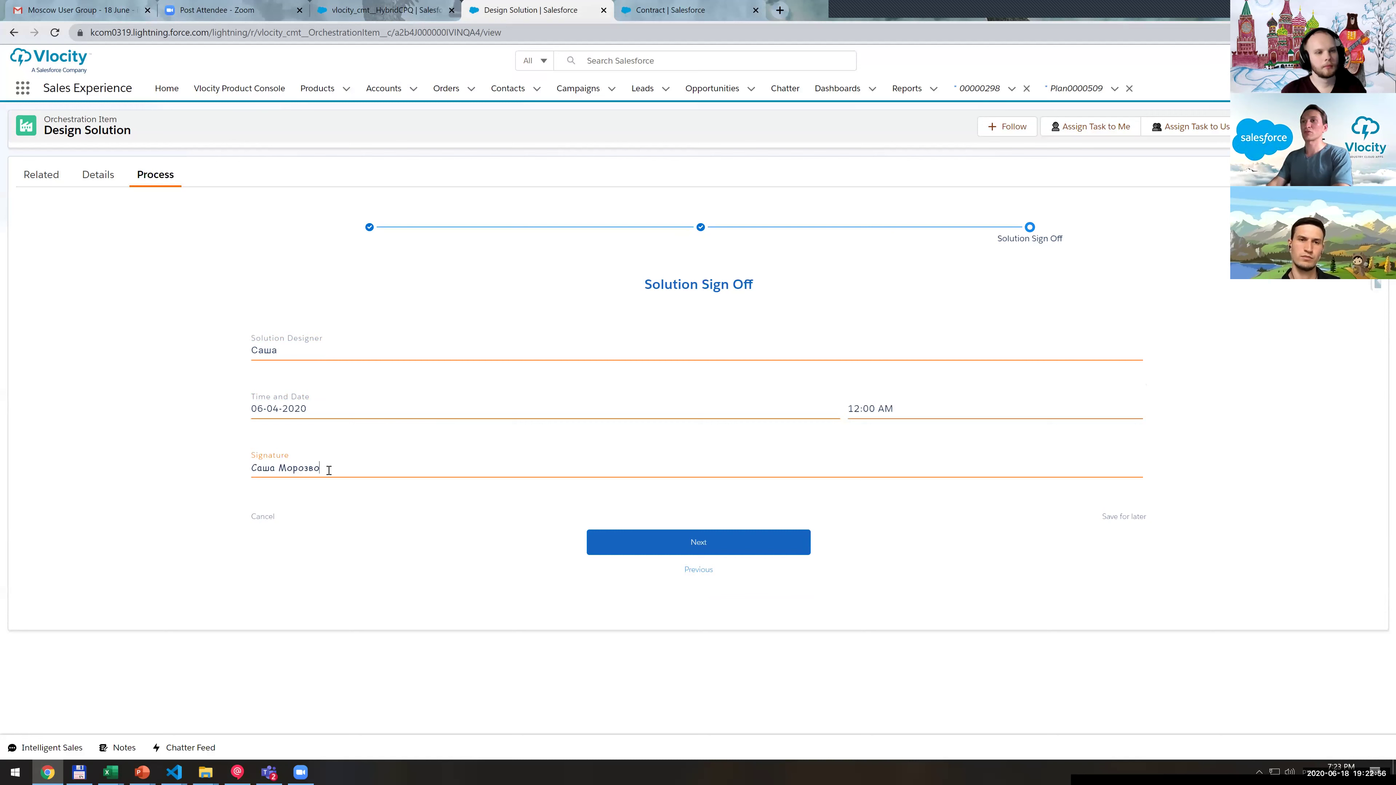
{"action": "key", "text": "Tab"}
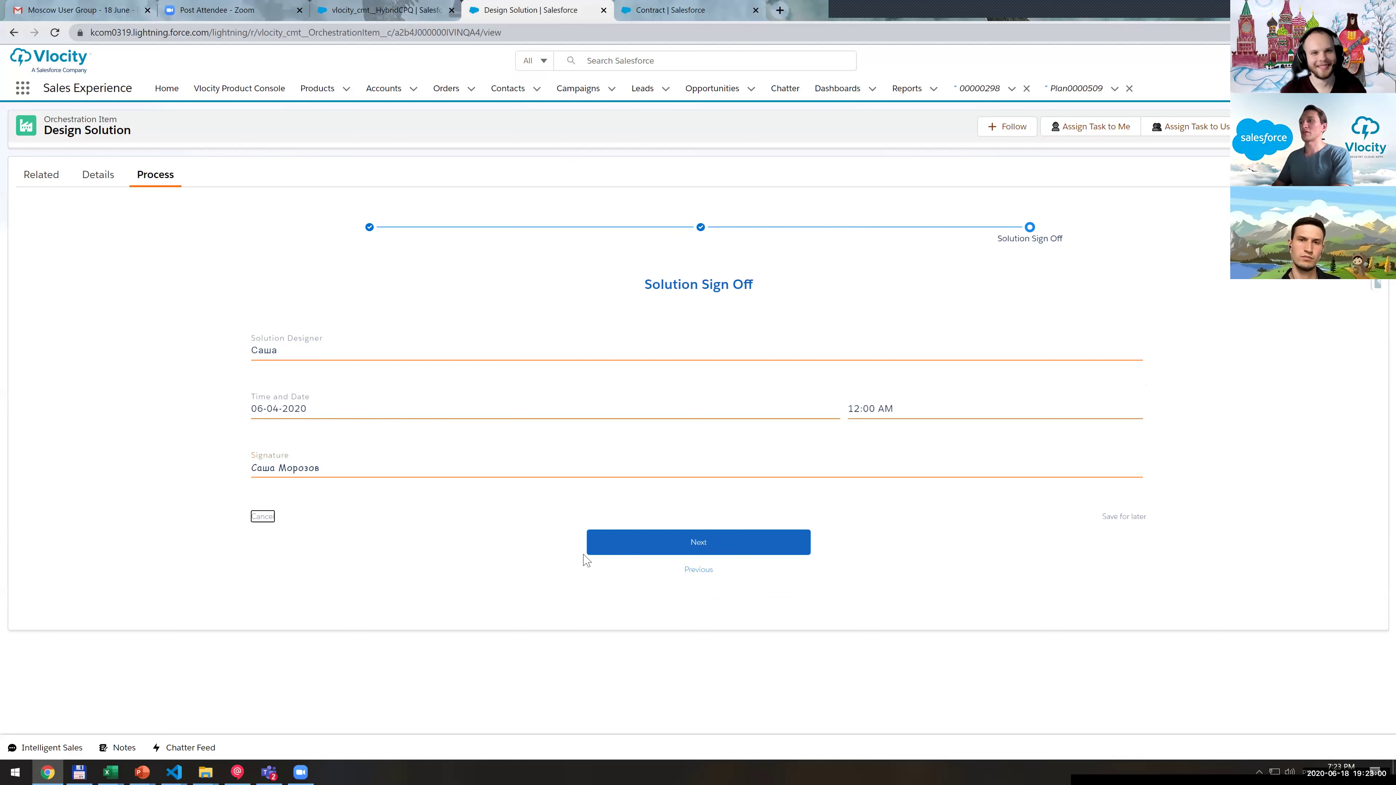
{"action": "key", "text": "Tab"}
{"action": "left_click", "coordinate": [611, 547]}
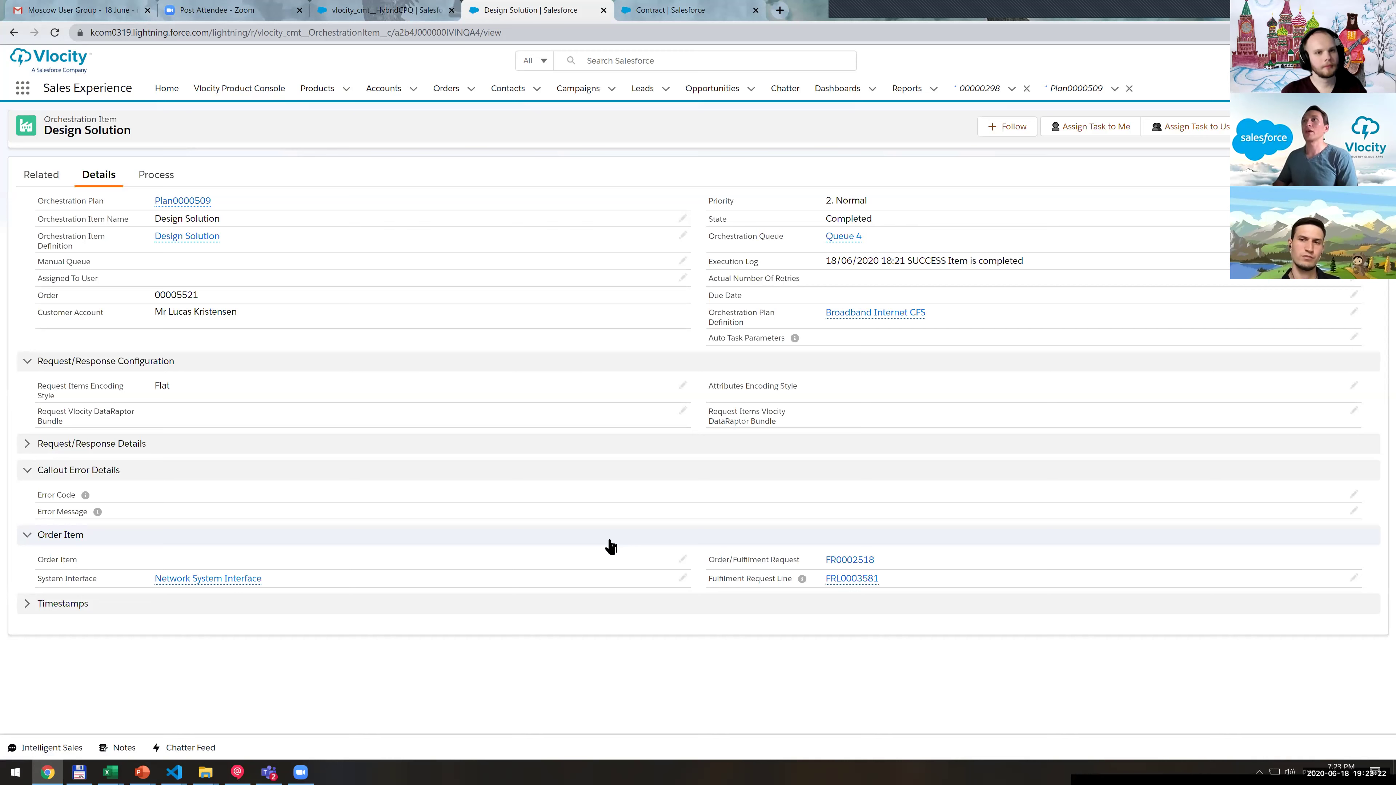
Step: Open the parent orchestration plan Plan0000509 from the Details tab
{"action": "left_click", "coordinate": [181, 200]}
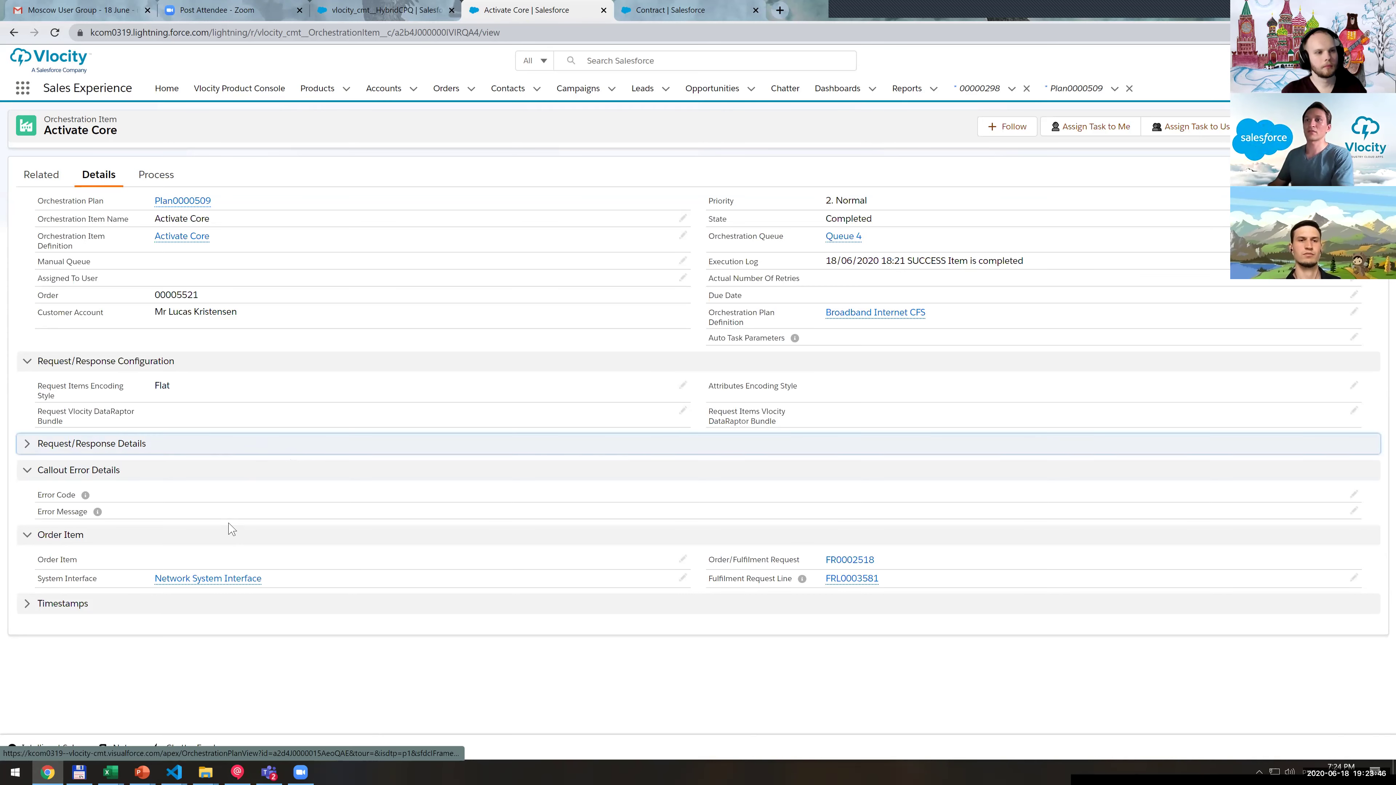
Step: Expand Request/Response Details and select the whole ServiceOrder callout request payload JSON
{"action": "left_click", "coordinate": [206, 443]}
{"action": "scroll", "coordinate": [203, 481], "scroll_direction": "down", "scroll_amount": 5}
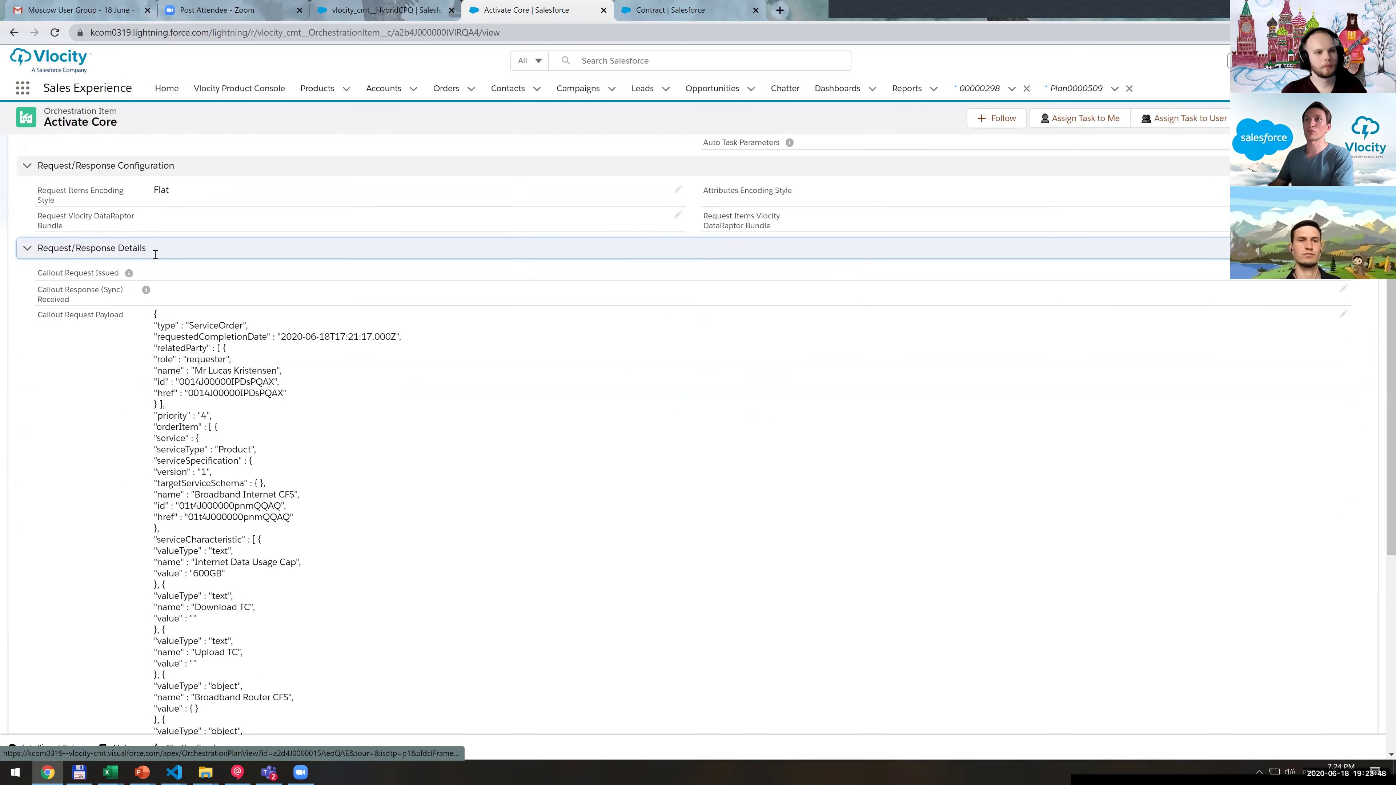
{"action": "left_click", "coordinate": [222, 520], "text": "shift"}
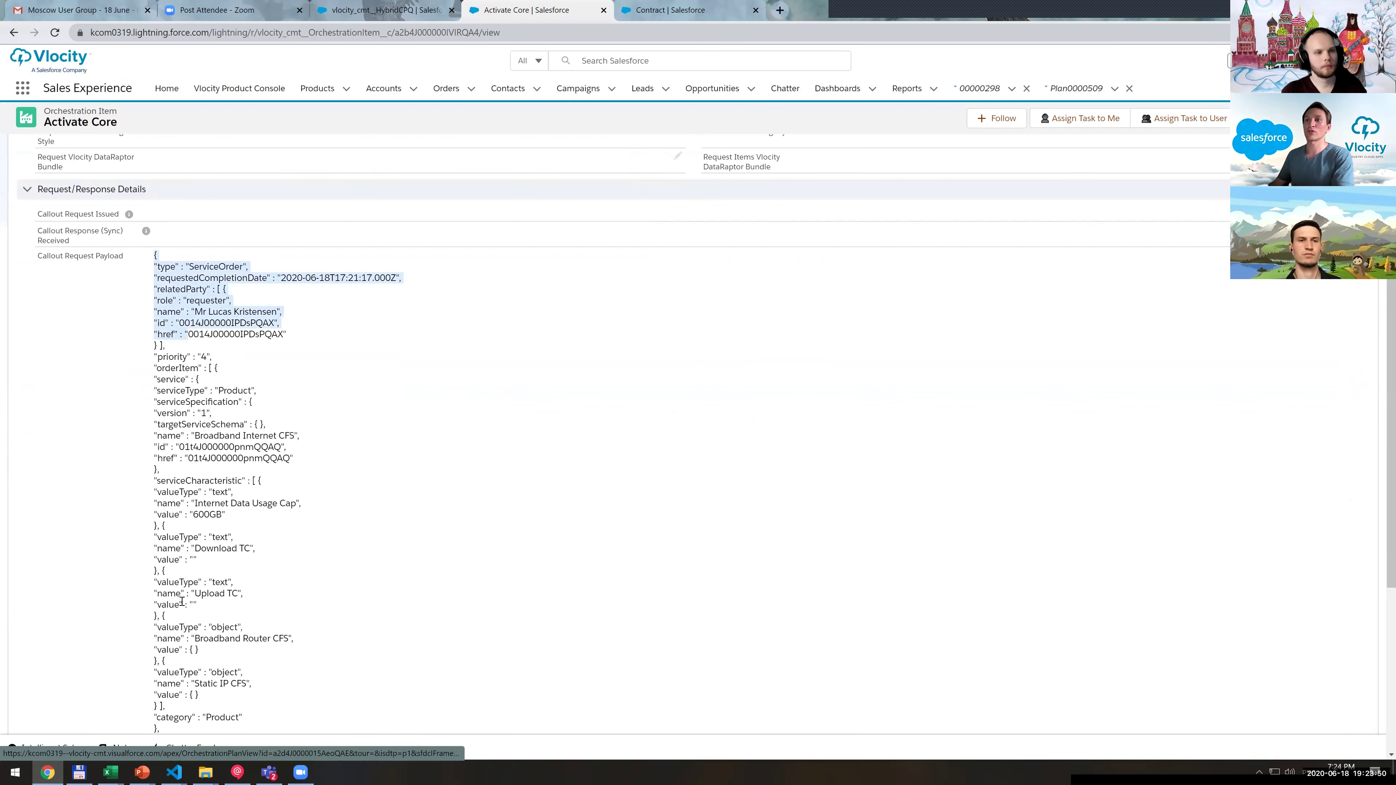
{"action": "scroll", "coordinate": [174, 623], "scroll_direction": "down", "scroll_amount": 4}
{"action": "left_click", "coordinate": [174, 614], "text": "shift"}
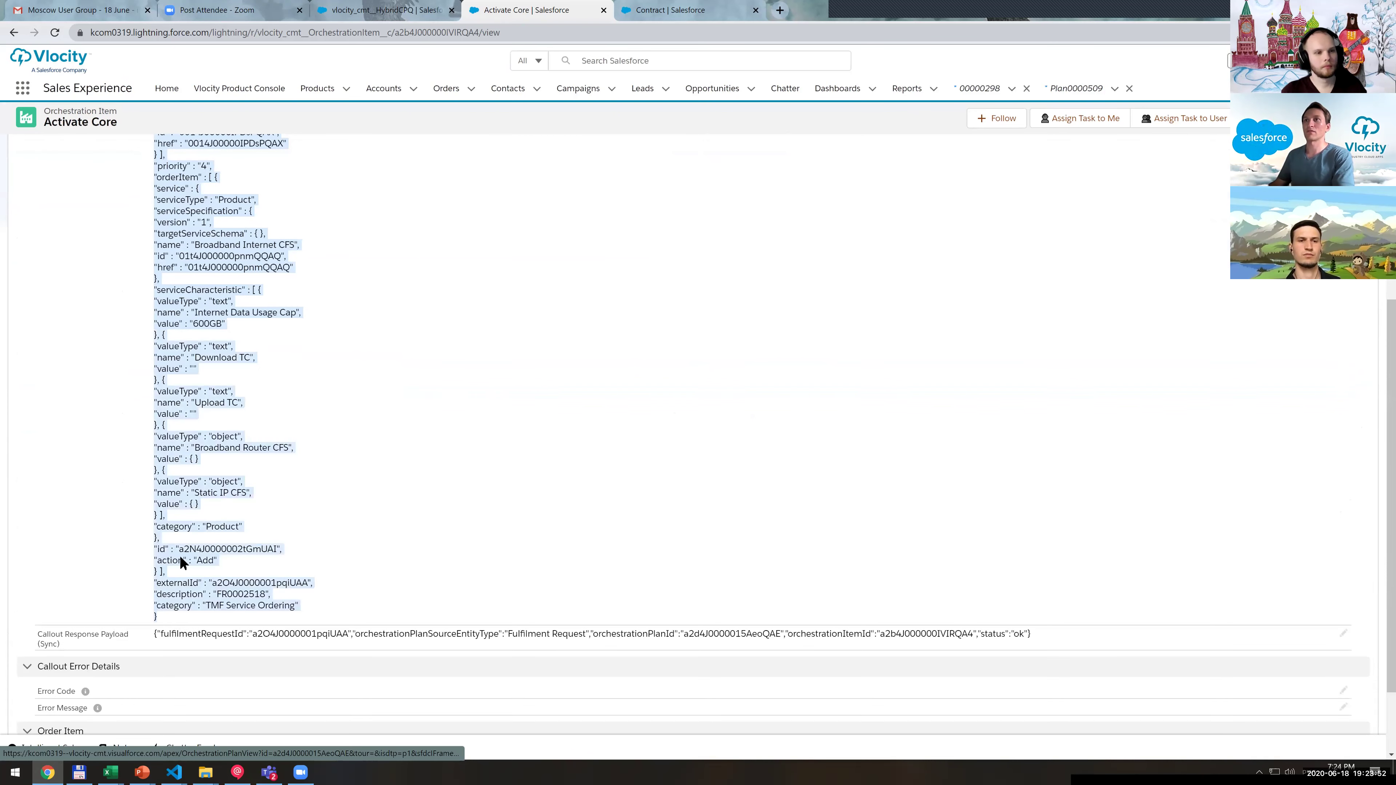
{"action": "scroll", "coordinate": [179, 539], "scroll_direction": "up", "scroll_amount": 1}
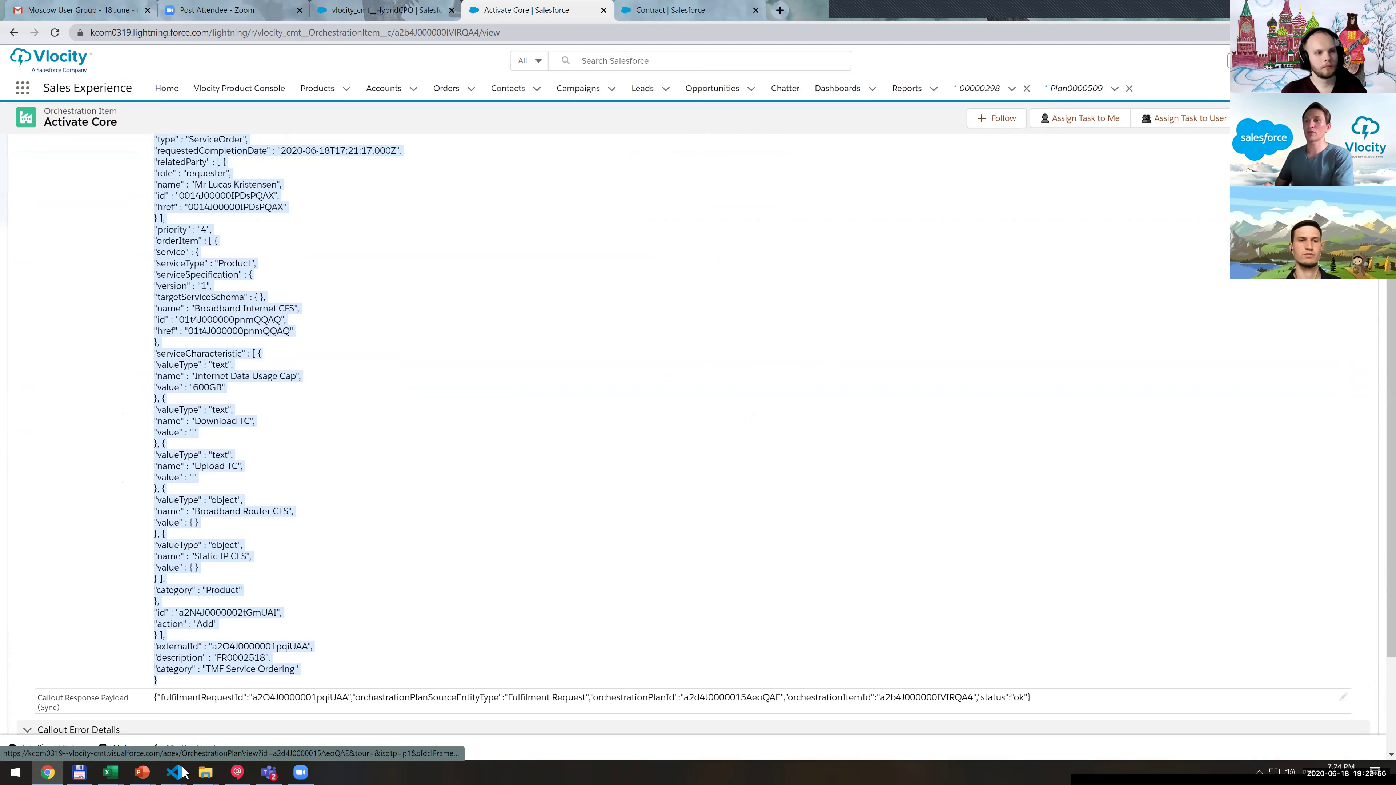
{"action": "mouse_move", "coordinate": [184, 771]}
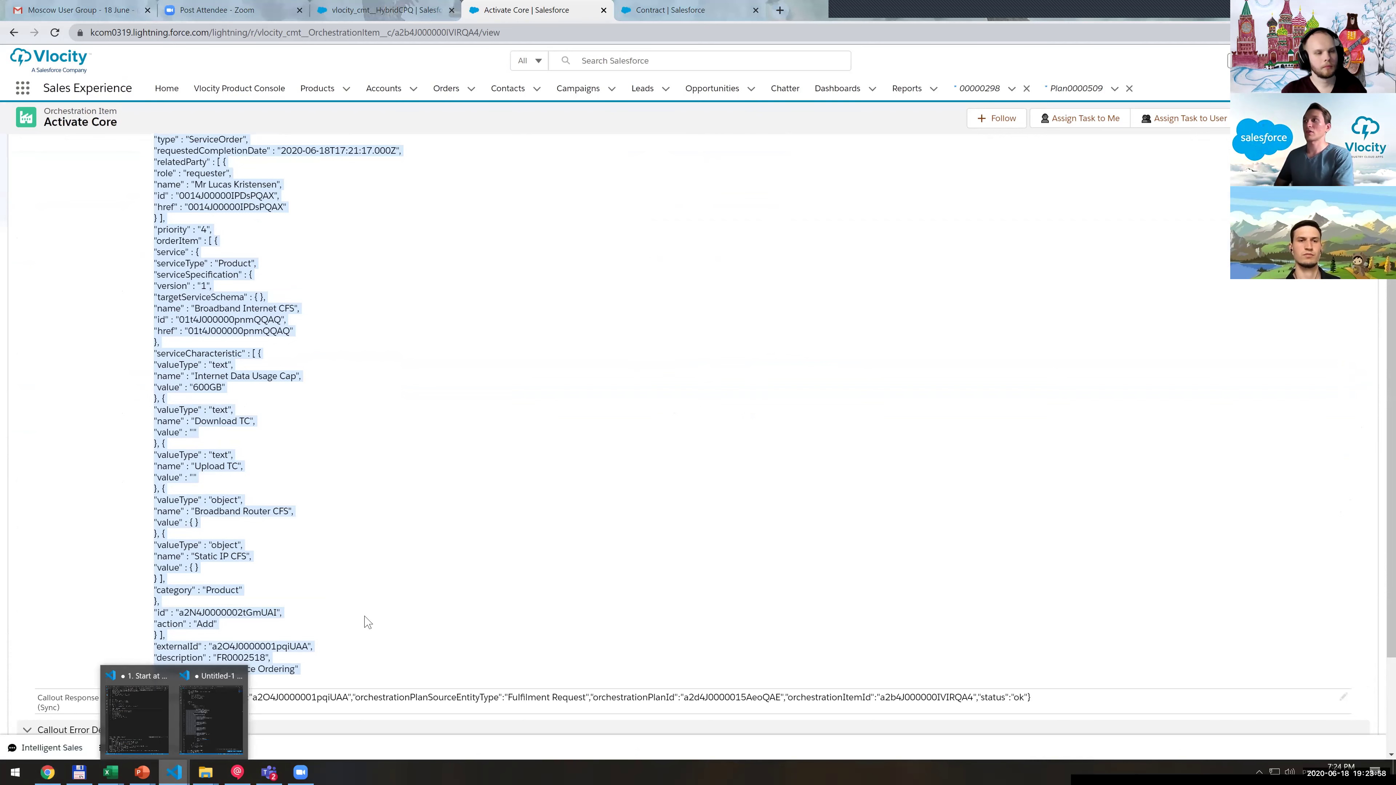
{"action": "key", "text": "alt+Tab"}
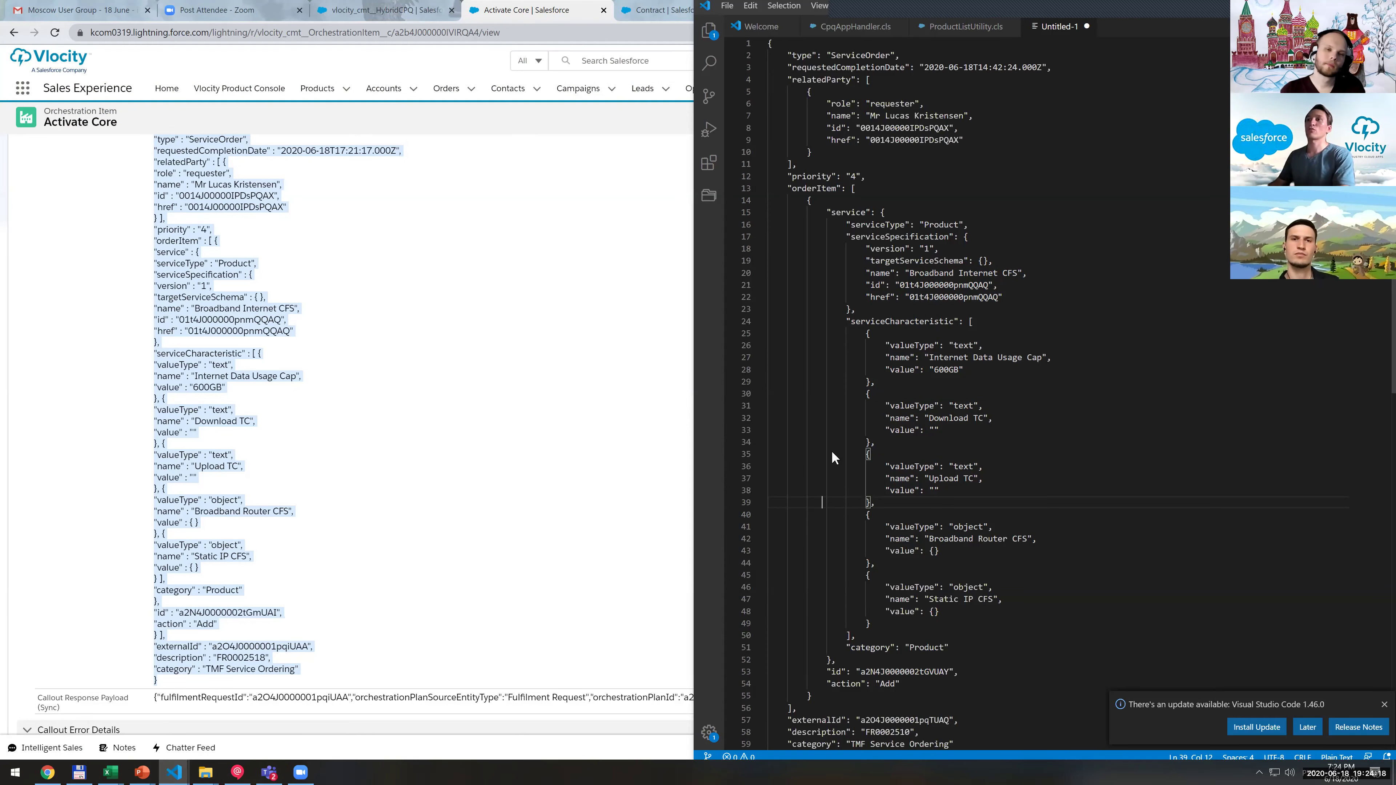
{"action": "left_click", "coordinate": [339, 440]}
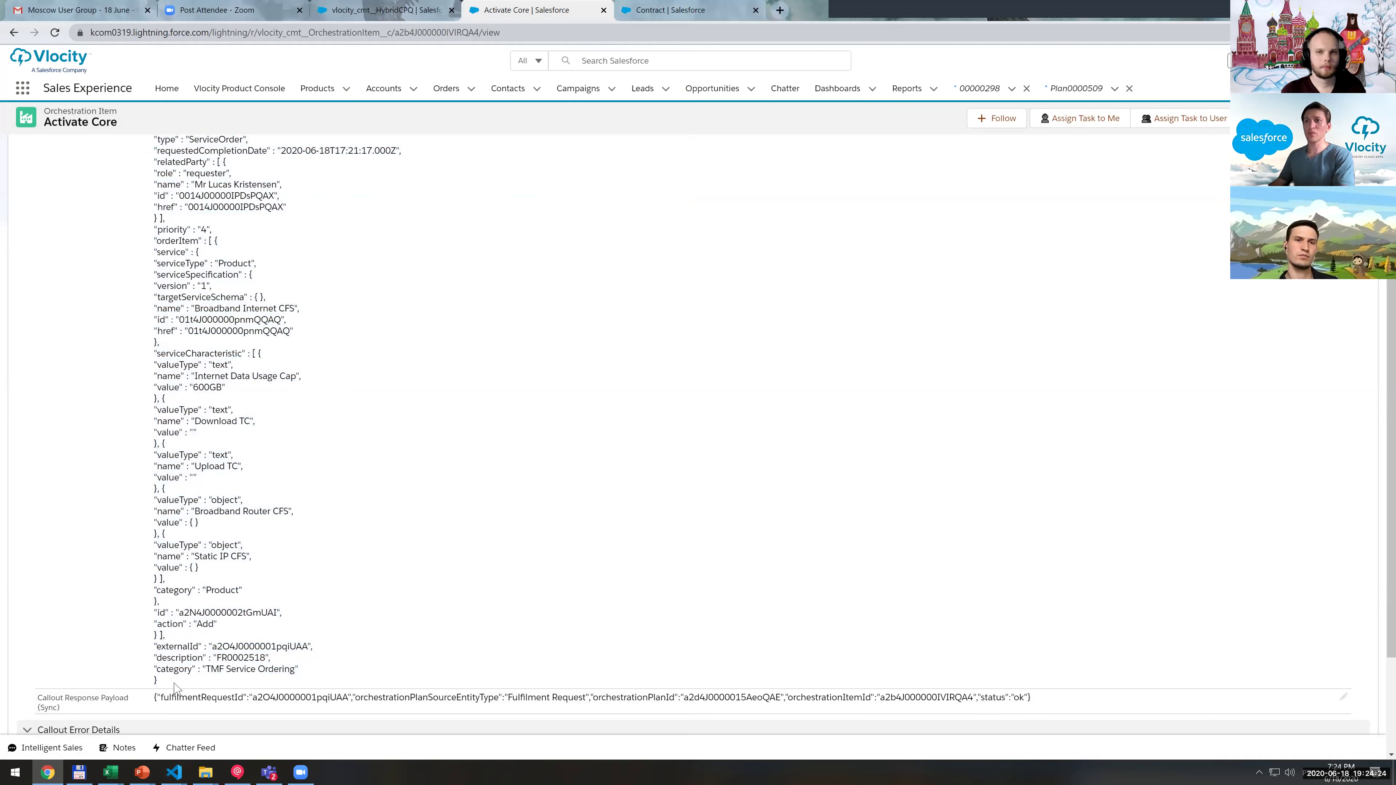
Step: Highlight the Broadband Router CFS and later entries in the callout payload
{"action": "mouse_move", "coordinate": [183, 495]}
{"action": "left_mouse_down"}
{"action": "mouse_move", "coordinate": [180, 527]}
{"action": "mouse_move", "coordinate": [165, 498]}
{"action": "left_mouse_up"}
{"action": "scroll", "coordinate": [266, 364], "scroll_direction": "up", "scroll_amount": 3}
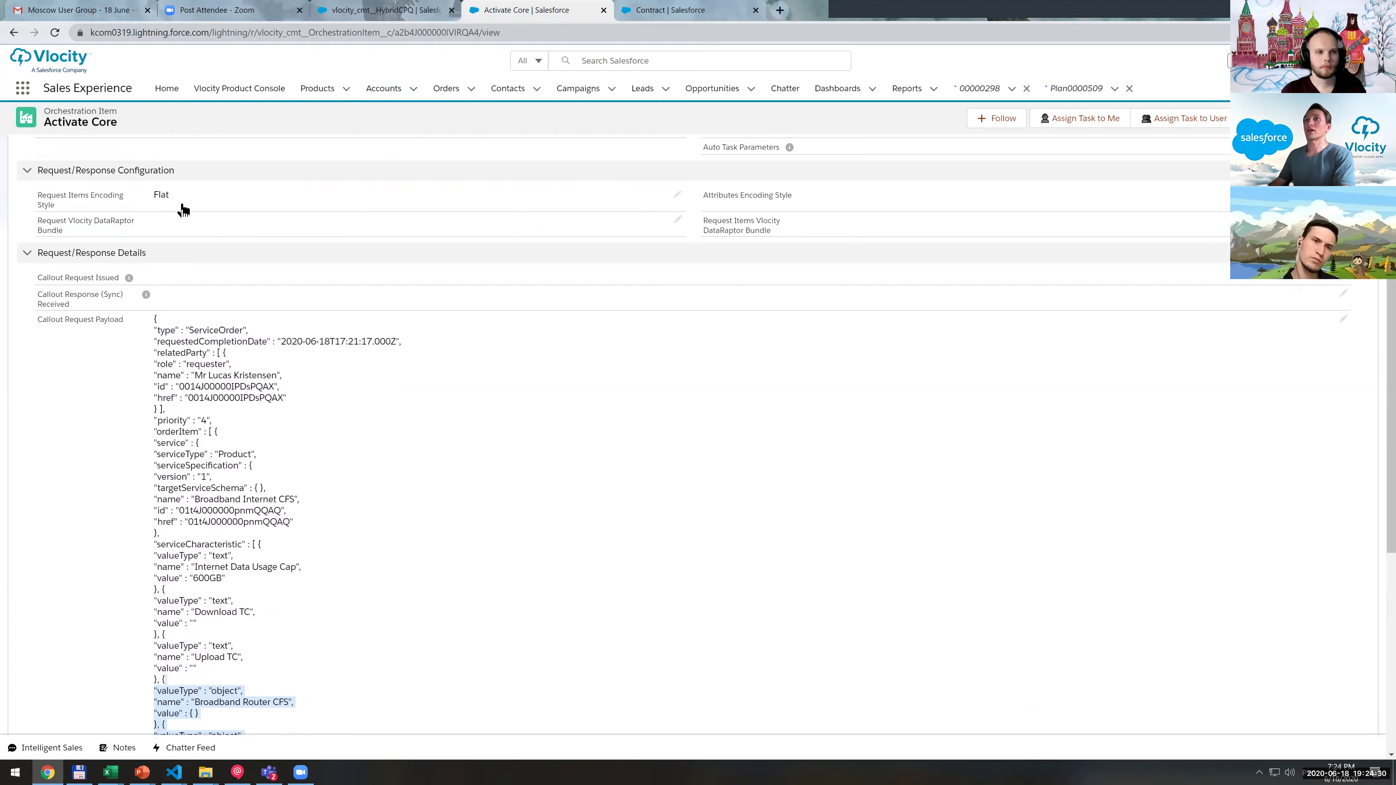
{"action": "scroll", "coordinate": [182, 211], "scroll_direction": "up", "scroll_amount": 3}
Step: Return to Plan0000509, then bring the Moscow User Group presentation forward on its Demo slide
{"action": "key", "text": "alt+Left"}
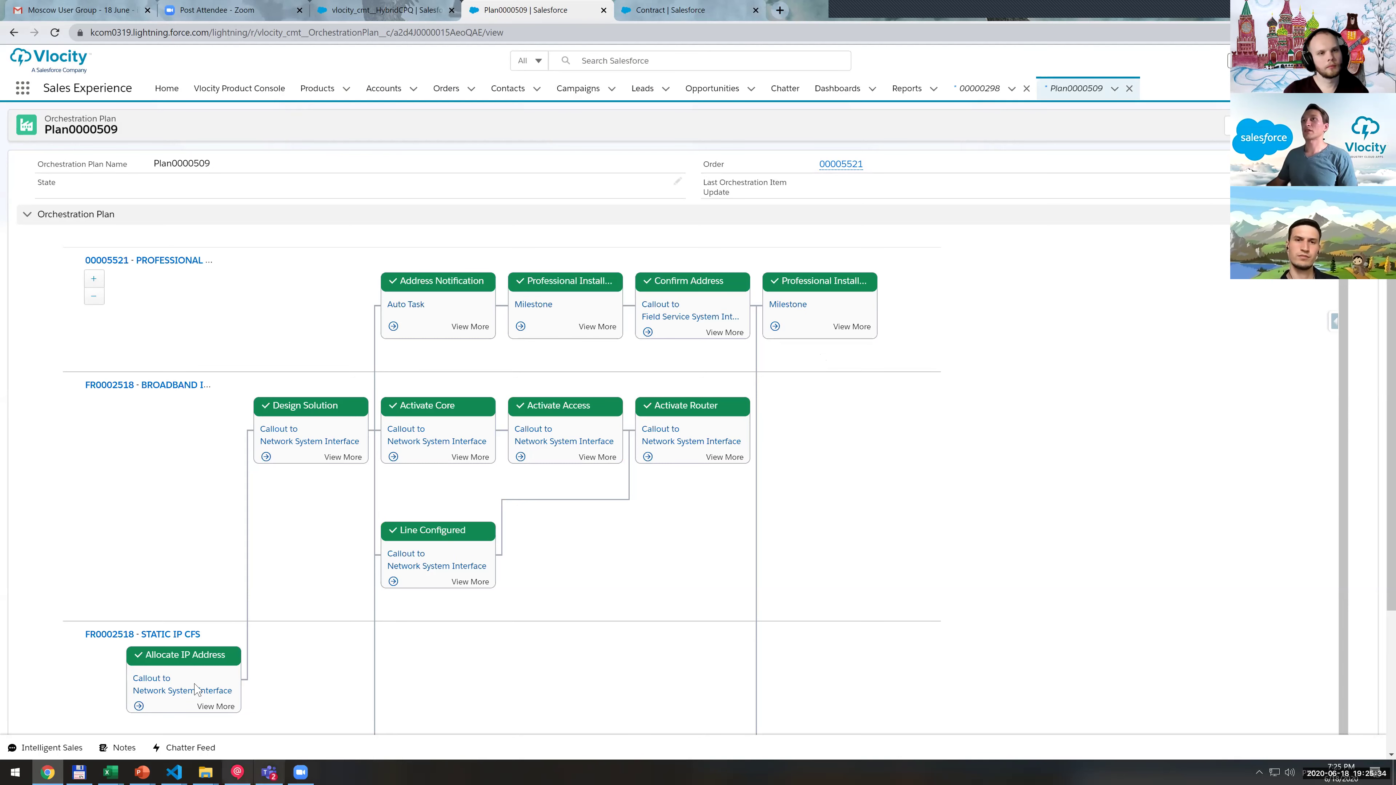
{"action": "left_click", "coordinate": [153, 767]}
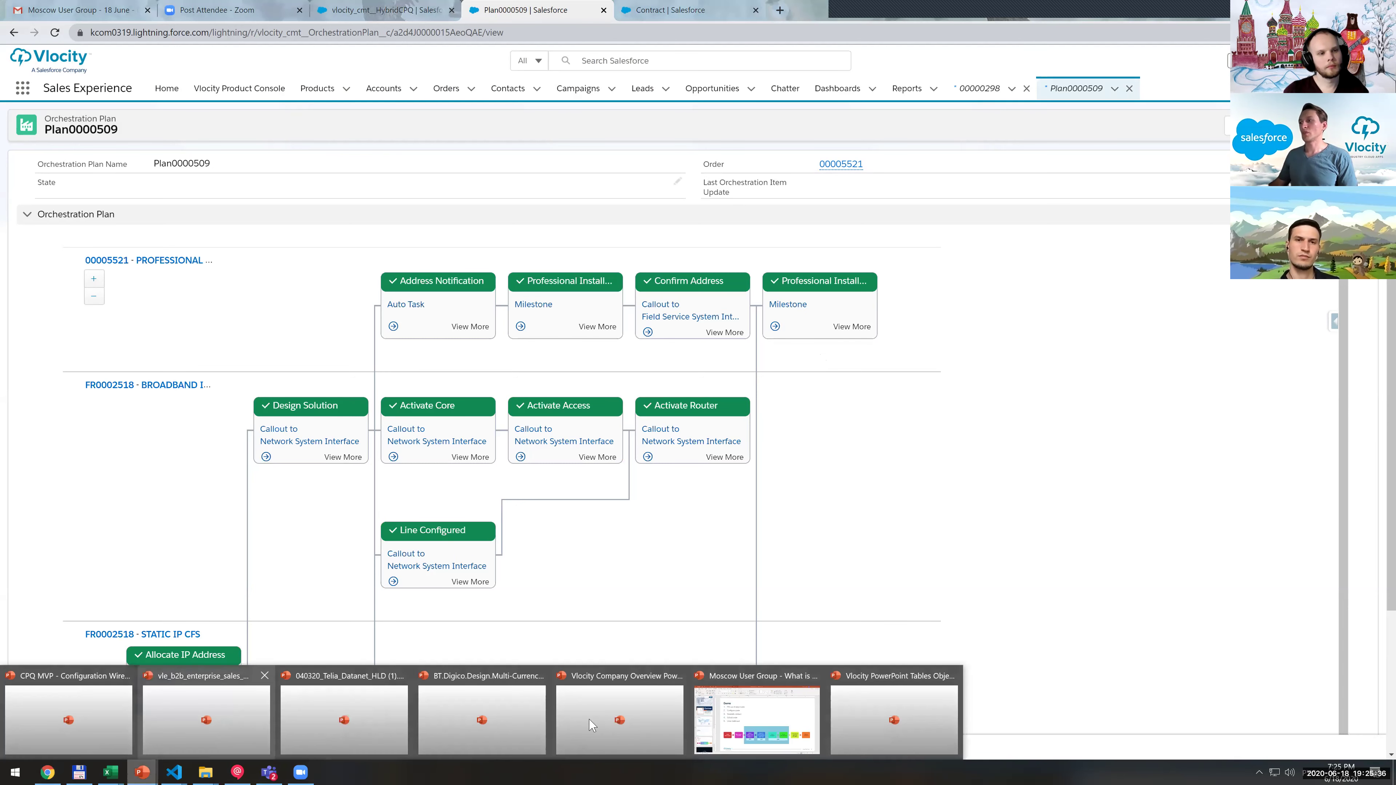
{"action": "left_click", "coordinate": [756, 717]}
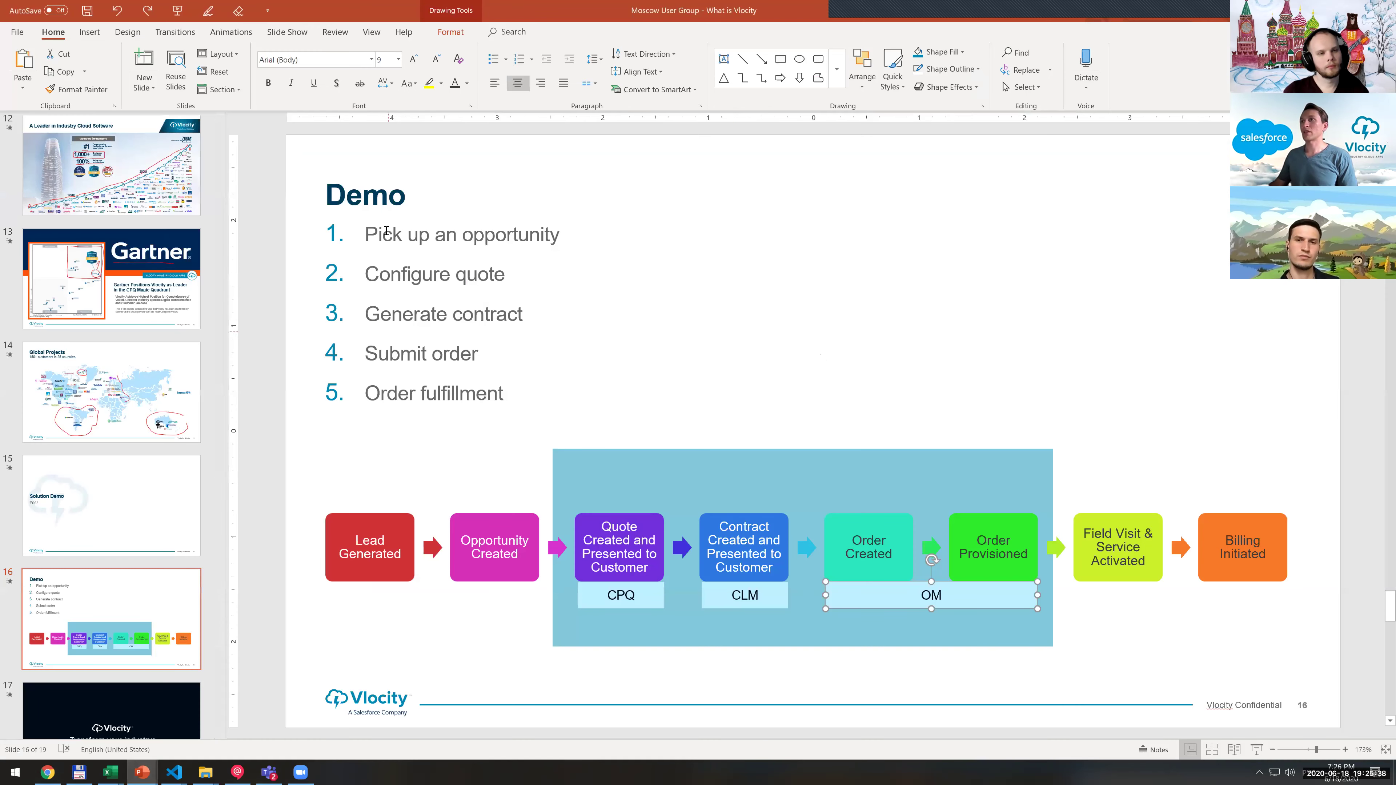
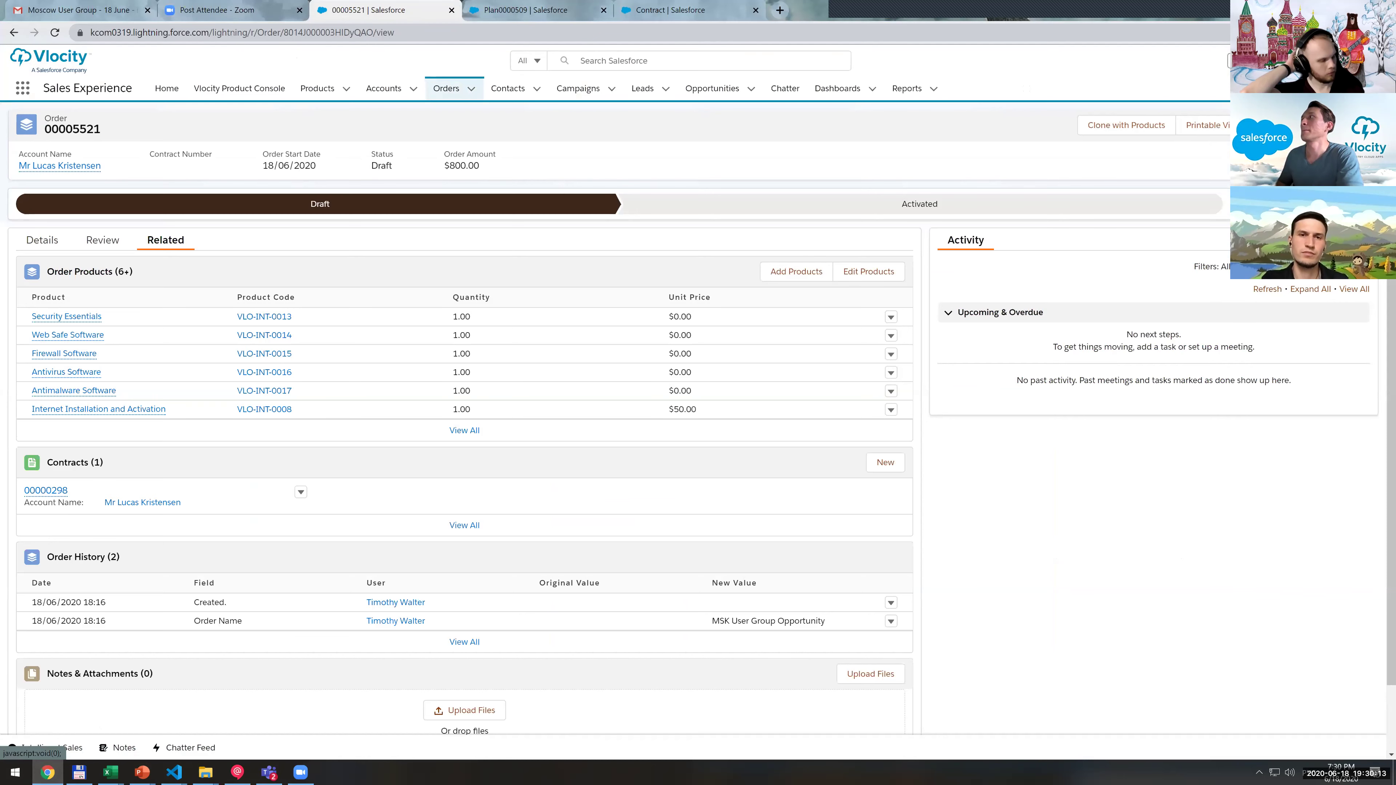
Step: Open order 00005521 for MSK User Group Opportunity in the product configuration cart
{"action": "left_click", "coordinate": [1284, 290]}
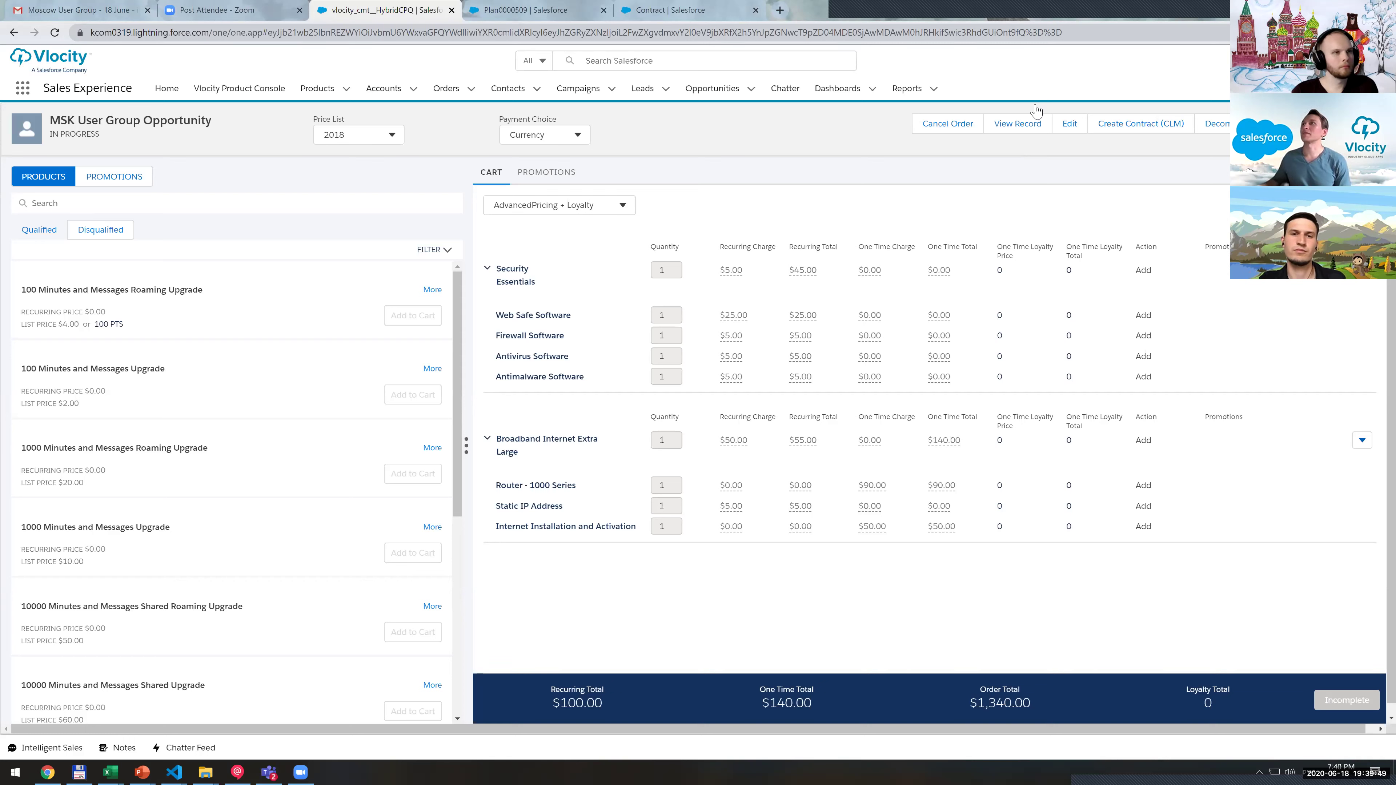
Step: Search the App Launcher for 'doc' and open the Vlocity Document Template list
{"action": "left_click", "coordinate": [23, 90]}
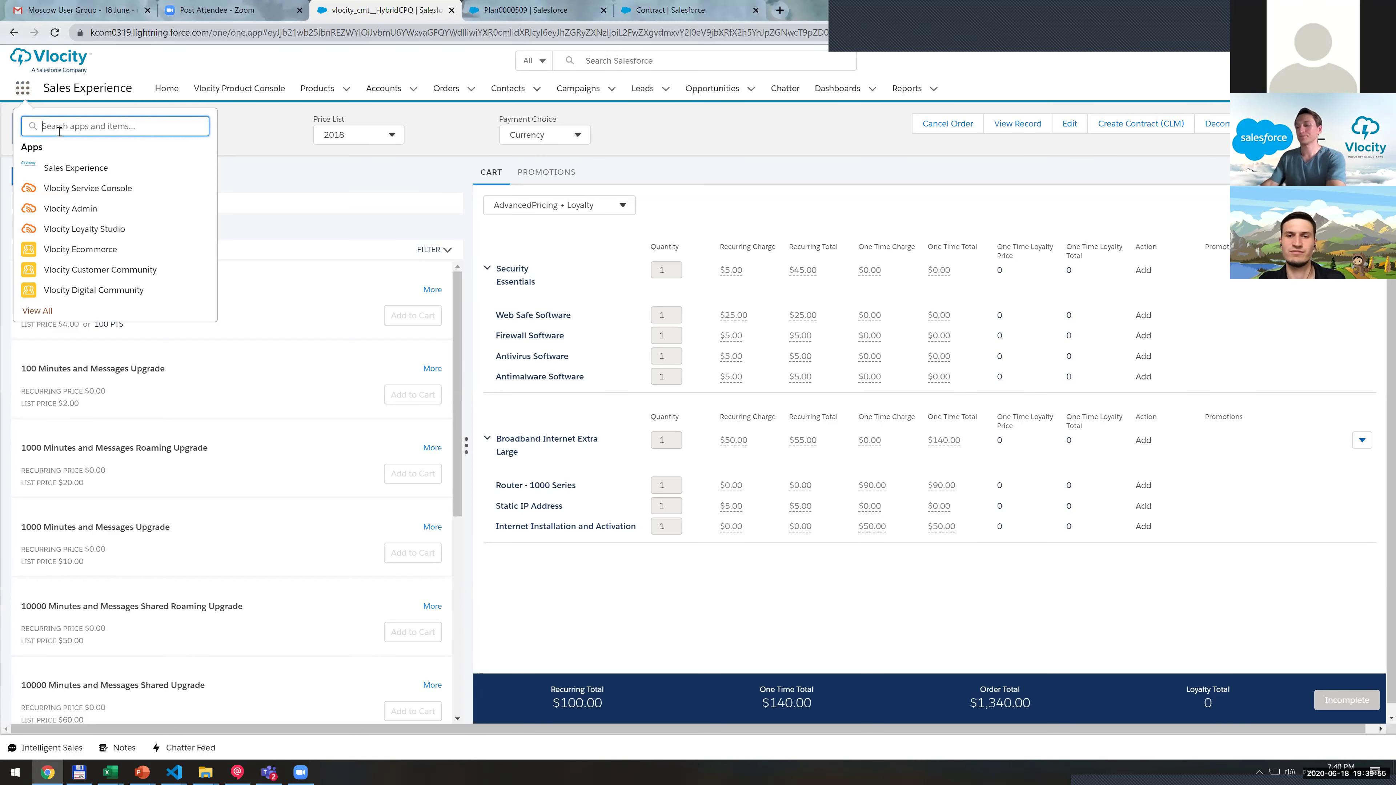
{"action": "type", "text": "вщсгь"}
{"action": "key", "text": "BackSpace"}
{"action": "key", "text": "BackSpace"}
{"action": "key", "text": "BackSpace"}
{"action": "key", "text": "BackSpace"}
{"action": "key", "text": "BackSpace"}
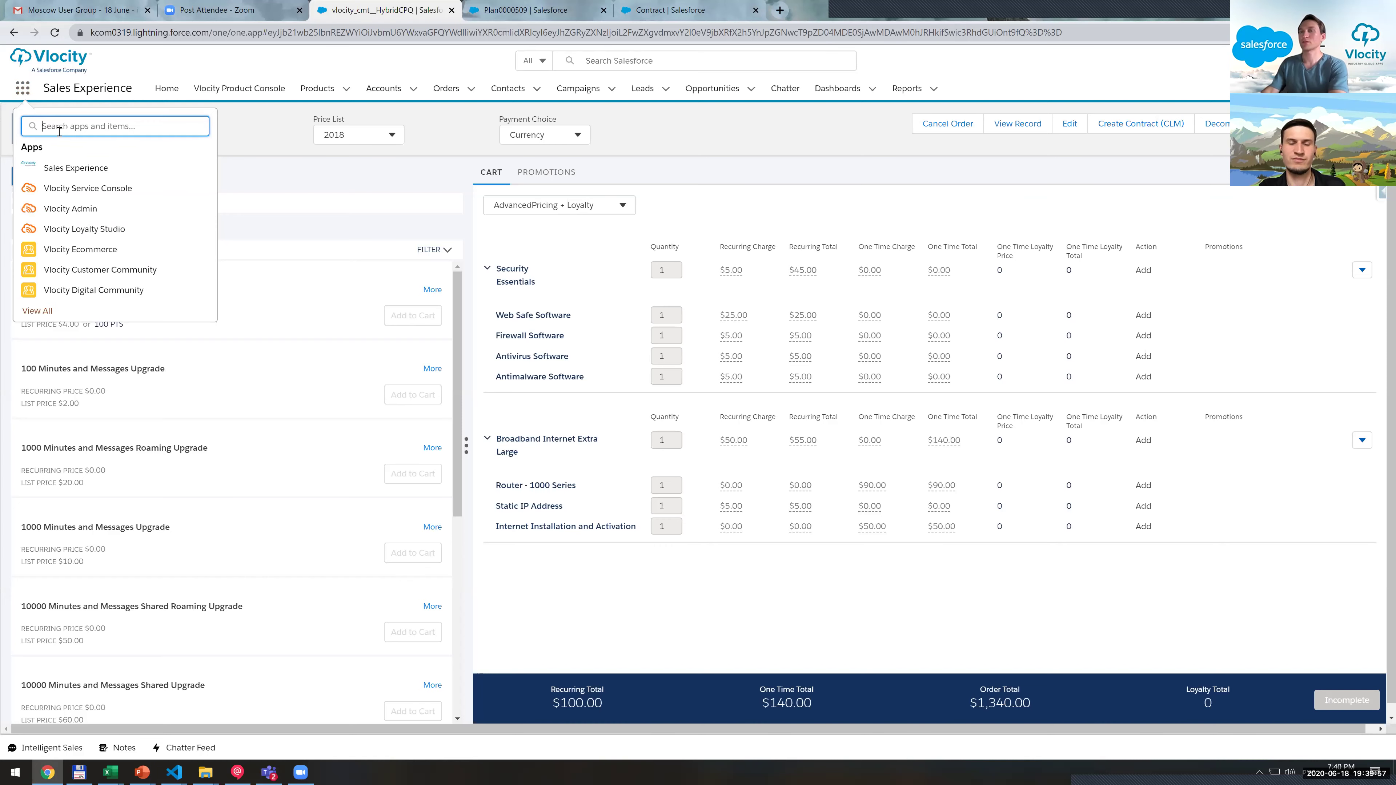
{"action": "type", "text": "doc"}
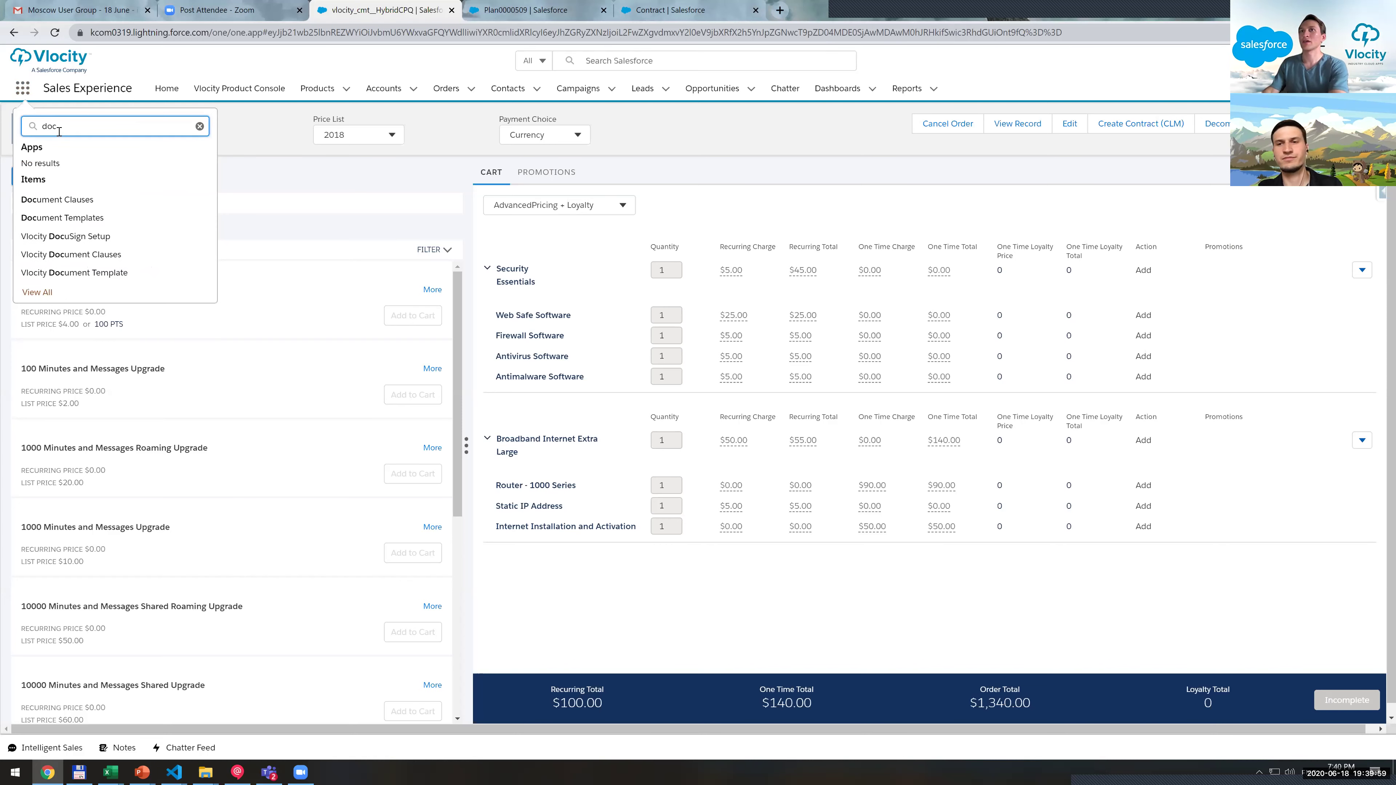
{"action": "left_click", "coordinate": [66, 278]}
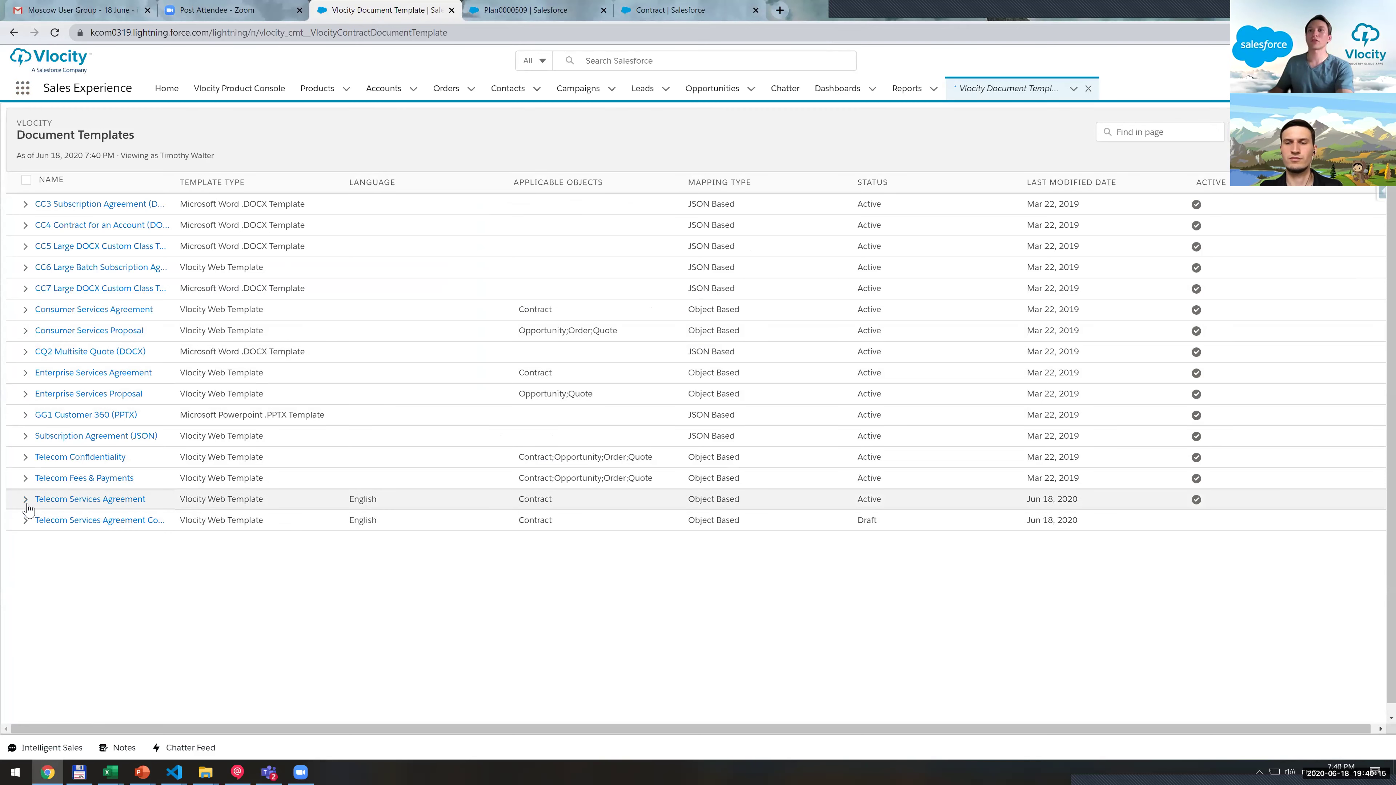
Step: Expand Telecom Services Agreement's versions and open its active version 6
{"action": "left_click", "coordinate": [27, 522]}
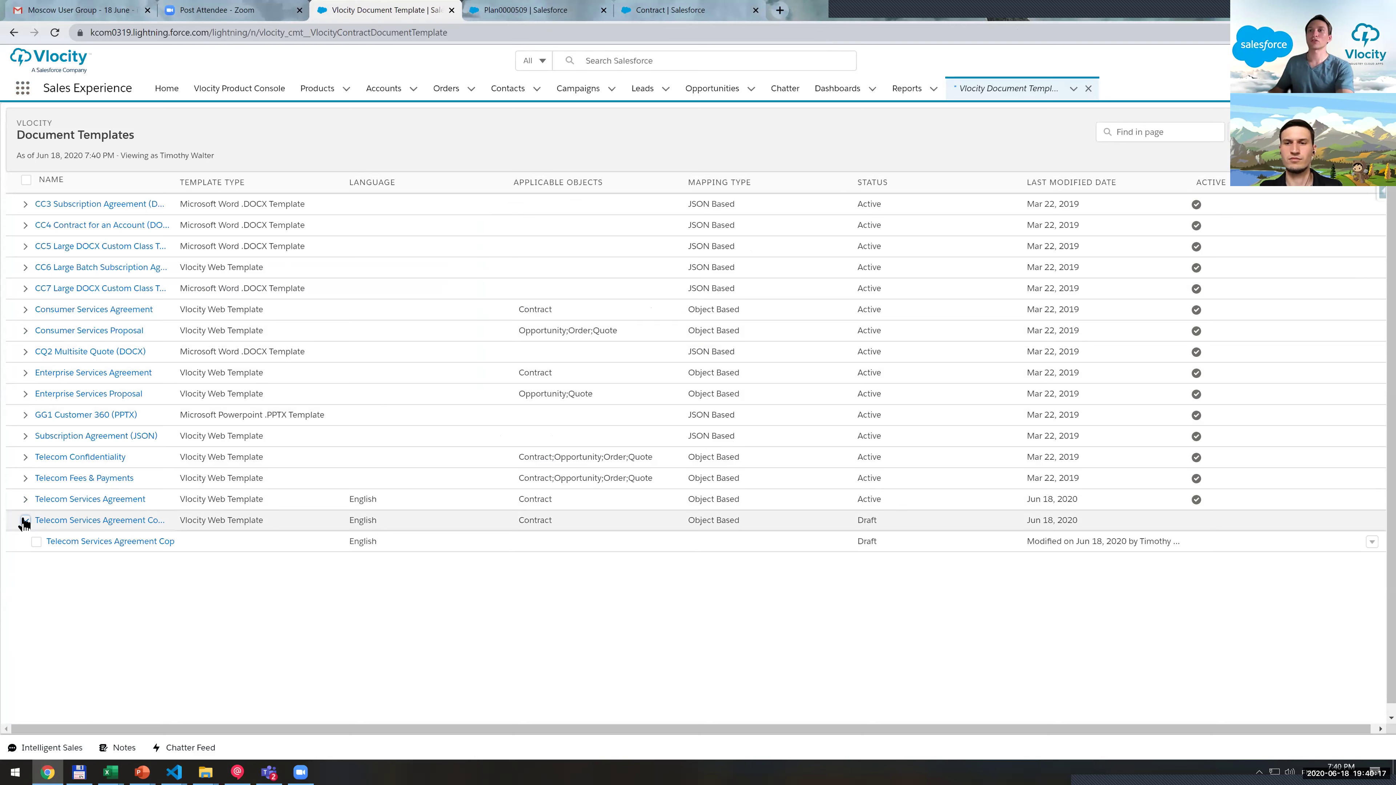
{"action": "left_click", "coordinate": [25, 500]}
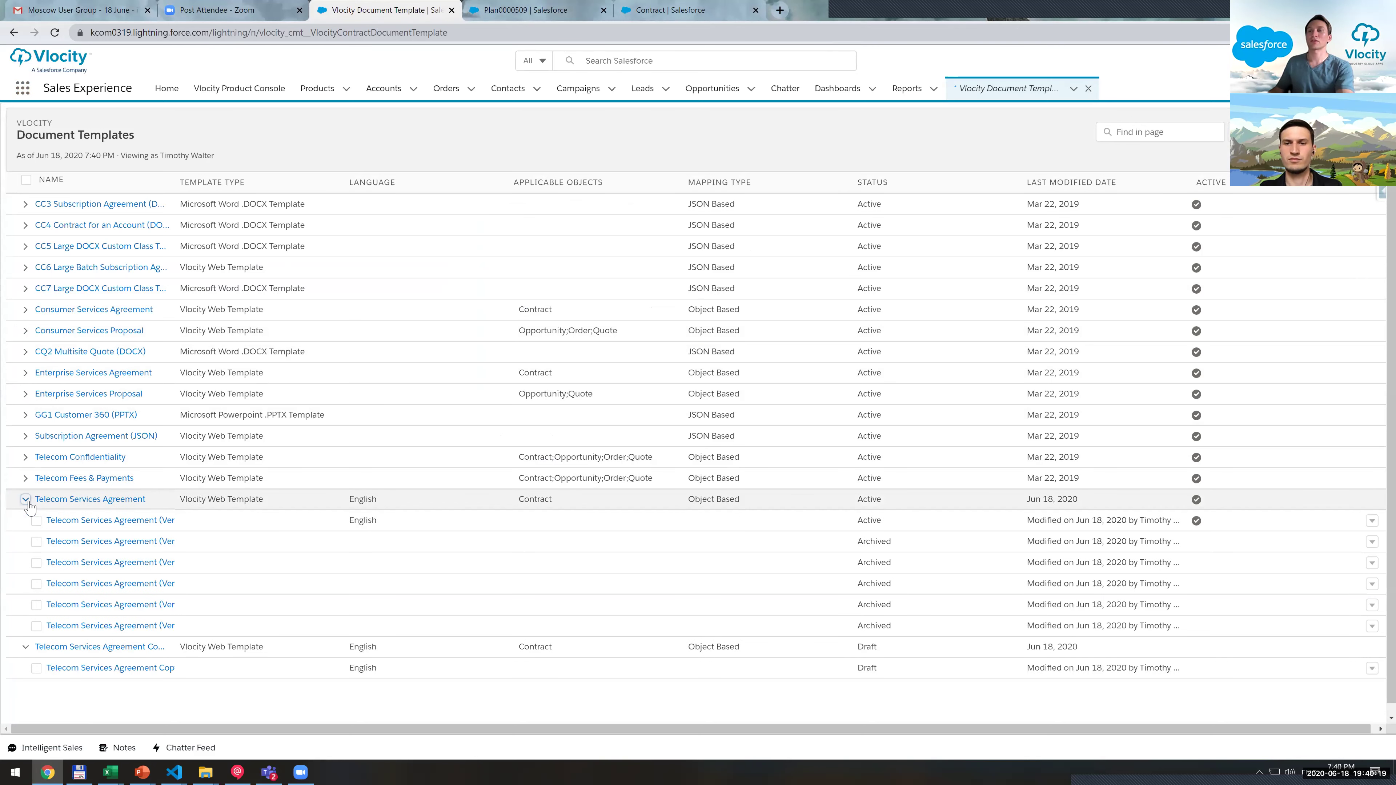
{"action": "left_click", "coordinate": [57, 520]}
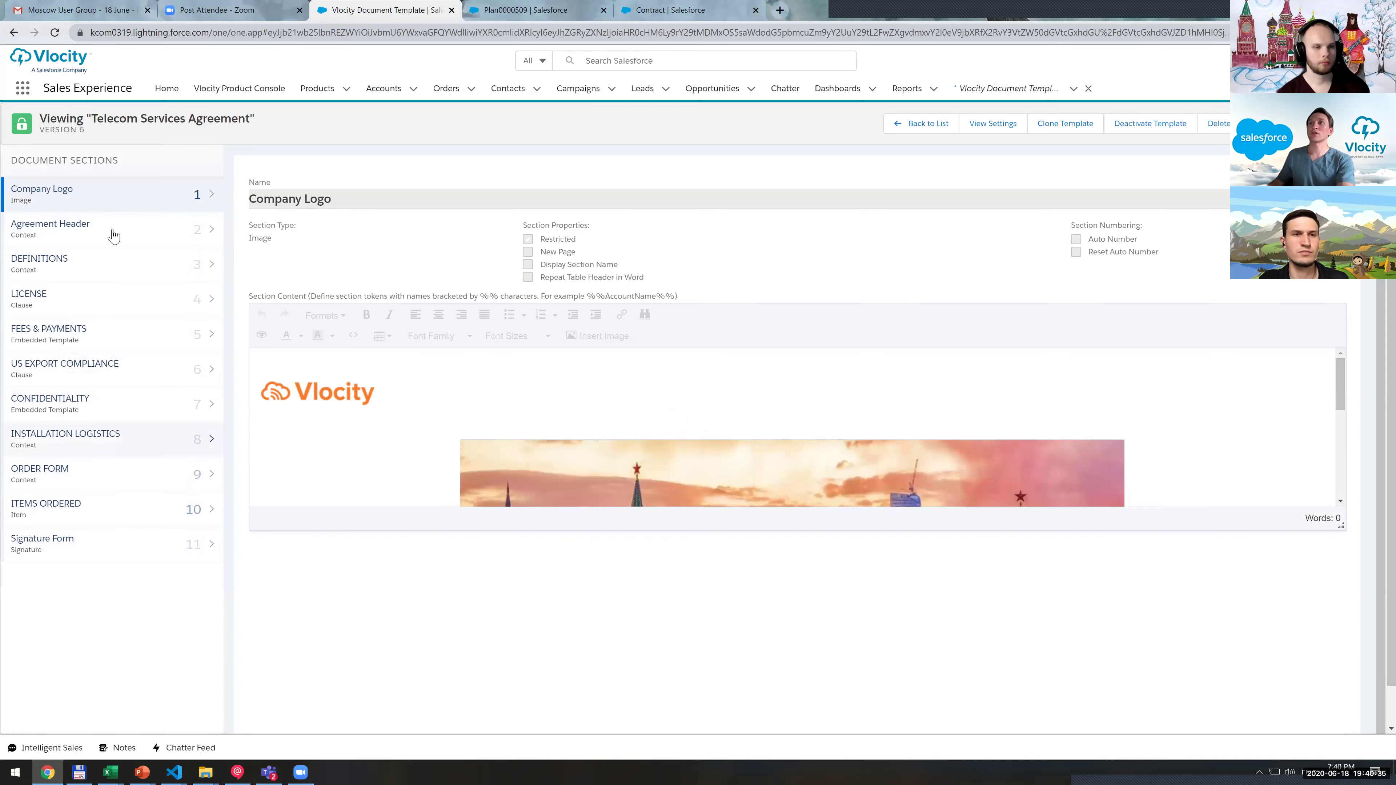
{"action": "left_click", "coordinate": [135, 229]}
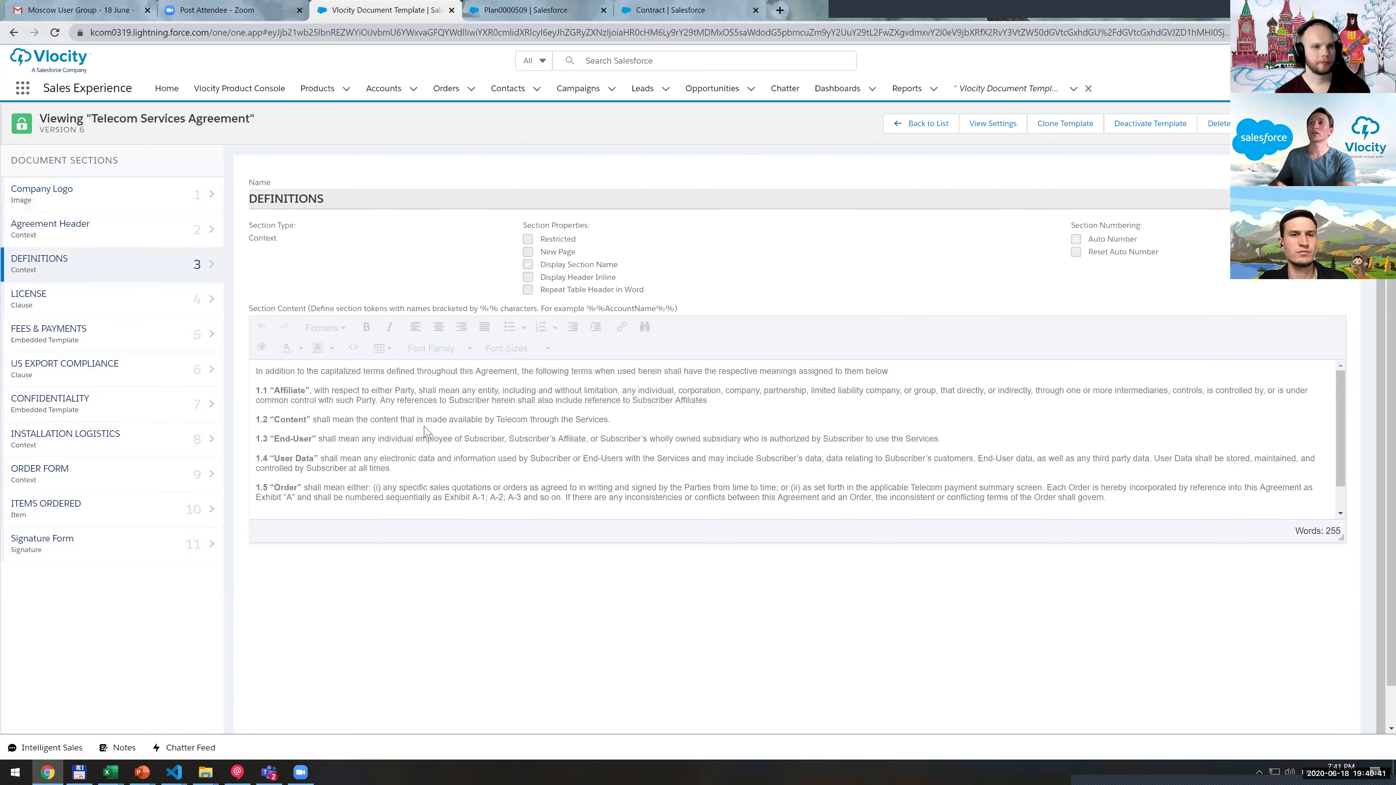
{"action": "scroll", "coordinate": [425, 431], "scroll_direction": "down", "scroll_amount": 1}
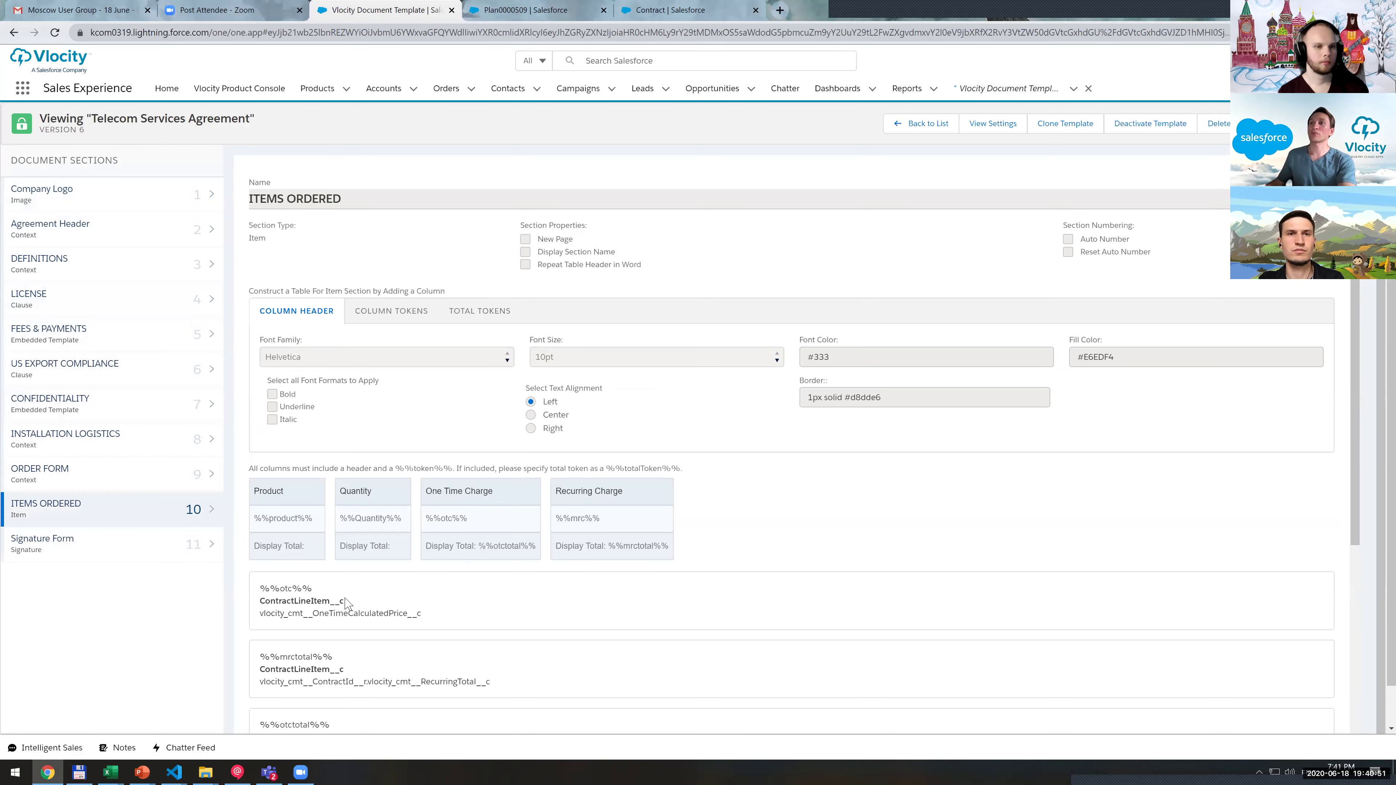
{"action": "scroll", "coordinate": [345, 603], "scroll_direction": "down", "scroll_amount": 1}
{"action": "scroll", "coordinate": [345, 604], "scroll_direction": "down", "scroll_amount": 5}
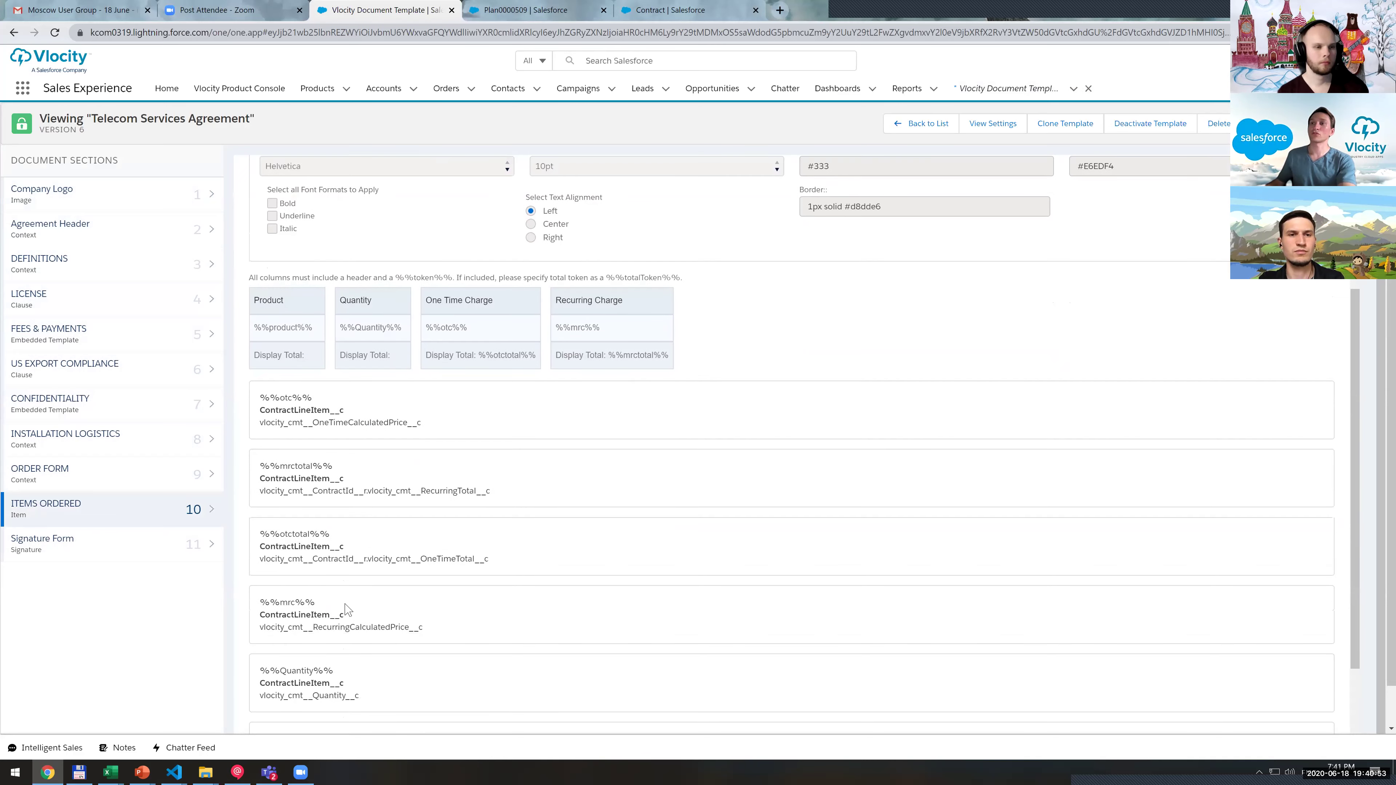
{"action": "scroll", "coordinate": [340, 601], "scroll_direction": "down", "scroll_amount": 1}
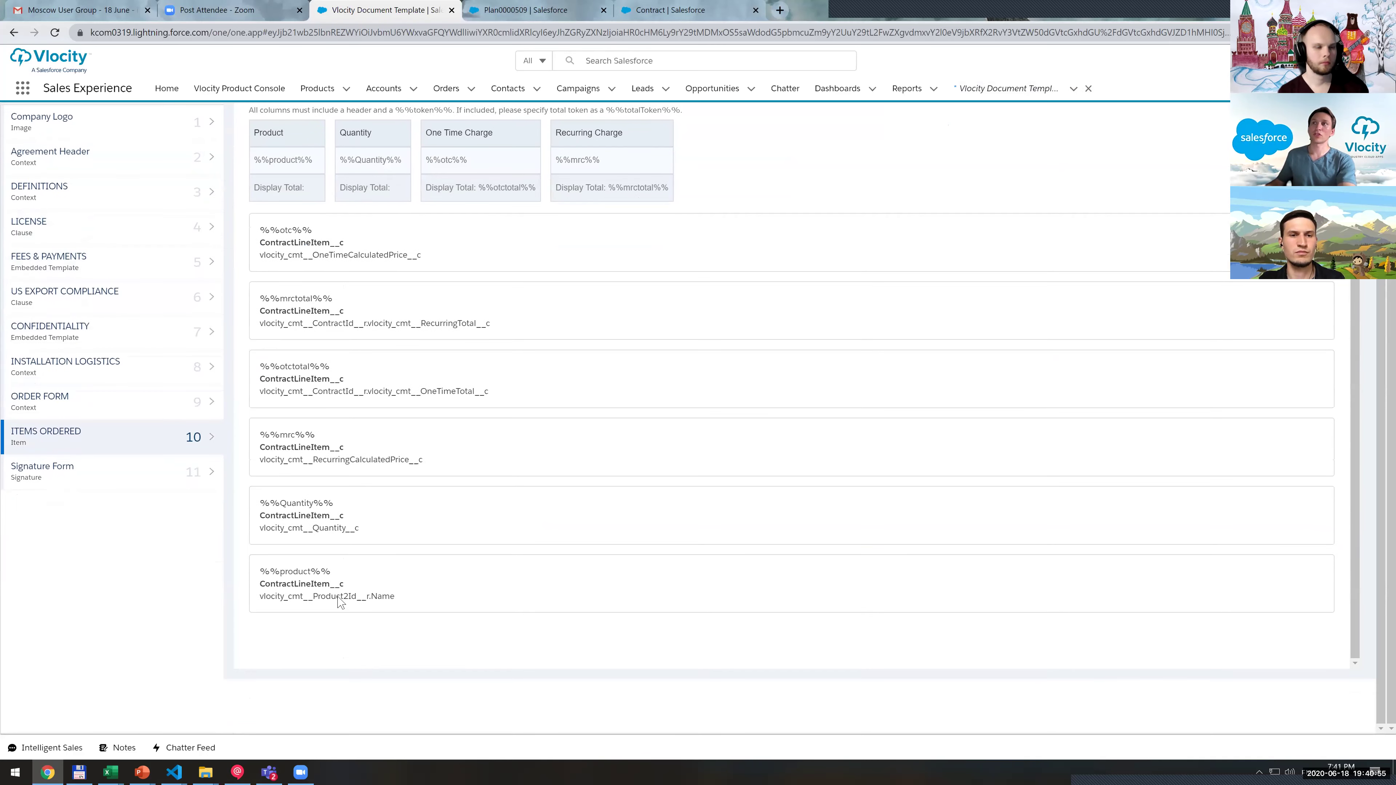
{"action": "scroll", "coordinate": [352, 582], "scroll_direction": "up", "scroll_amount": 5}
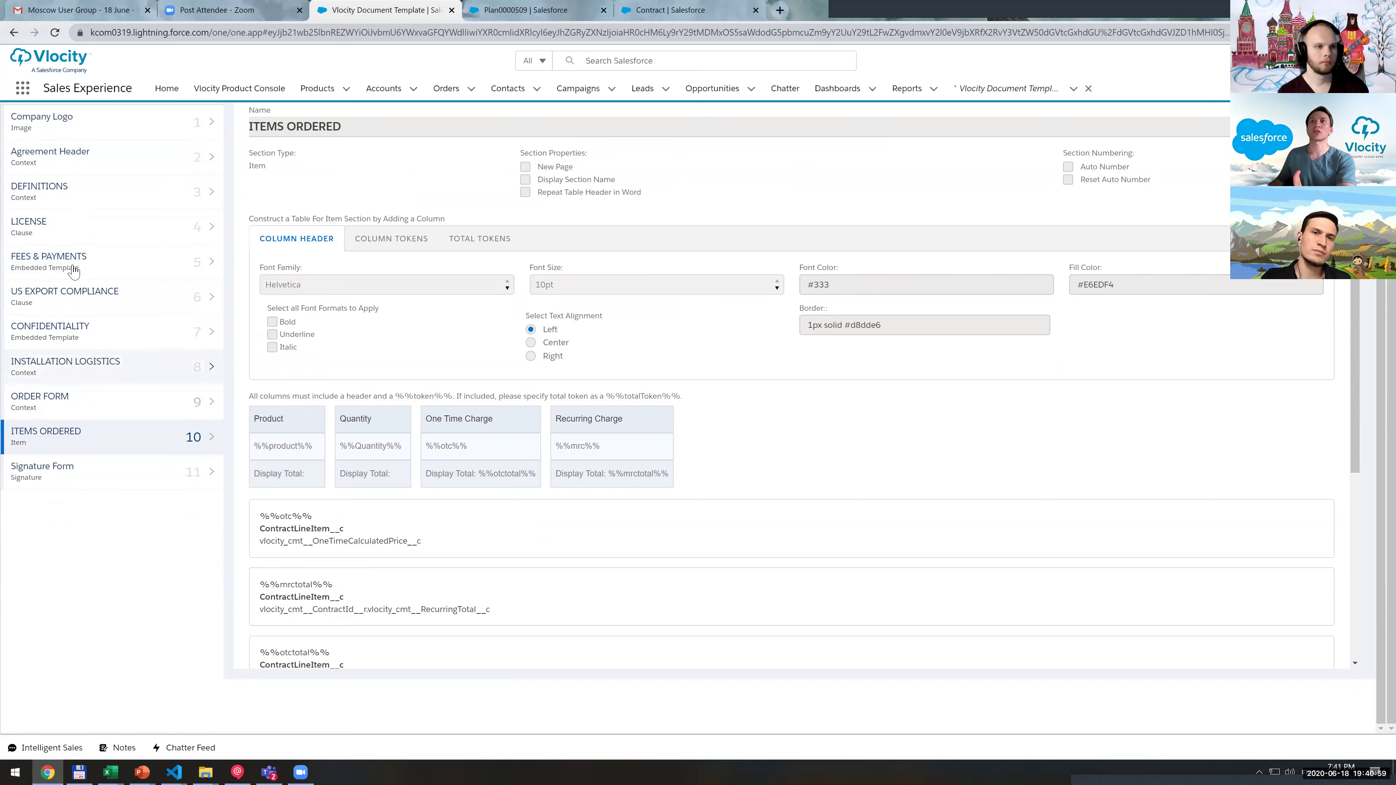
{"action": "scroll", "coordinate": [80, 362], "scroll_direction": "up", "scroll_amount": 1}
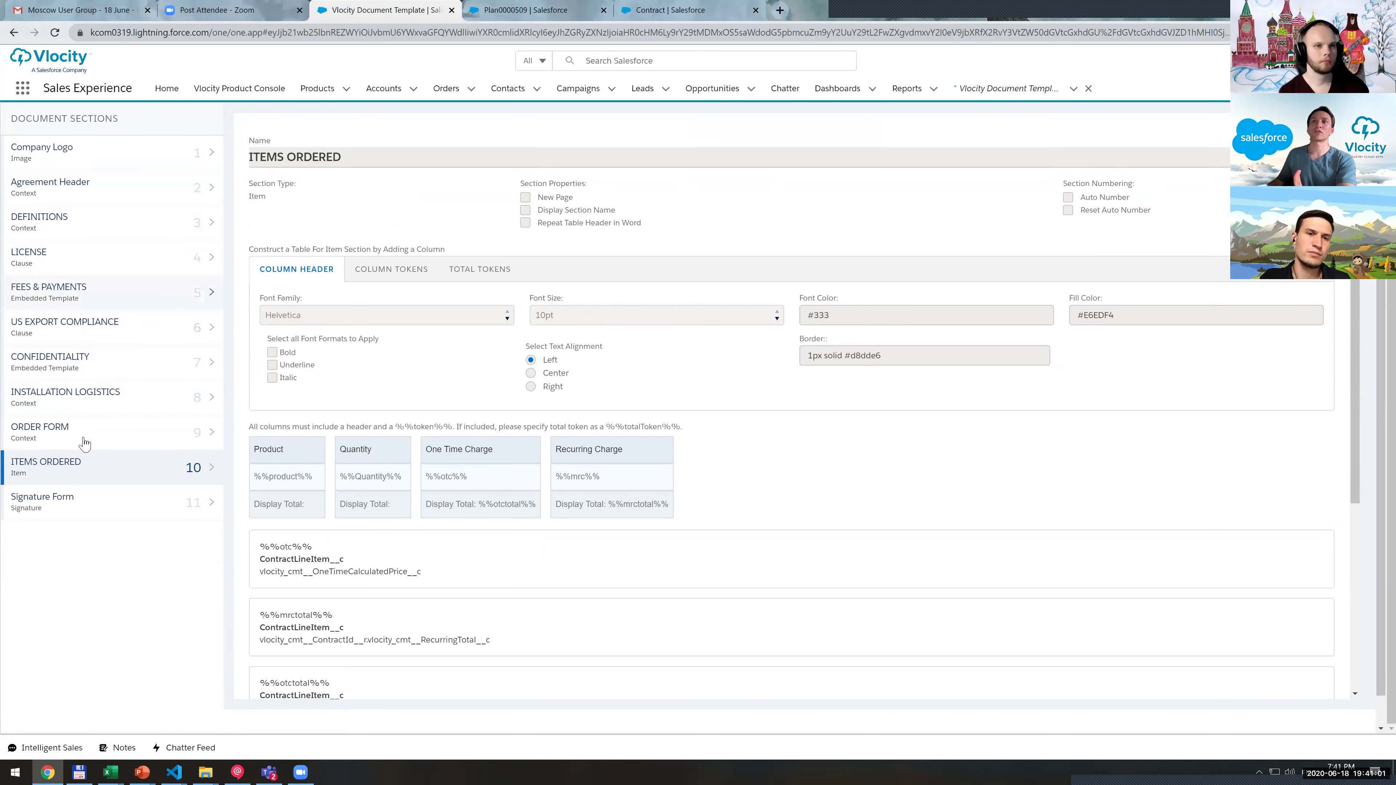
Step: View the ORDER FORM, INSTALLATION LOGISTICS and CONFIDENTIALITY sections in turn
{"action": "left_click", "coordinate": [93, 407]}
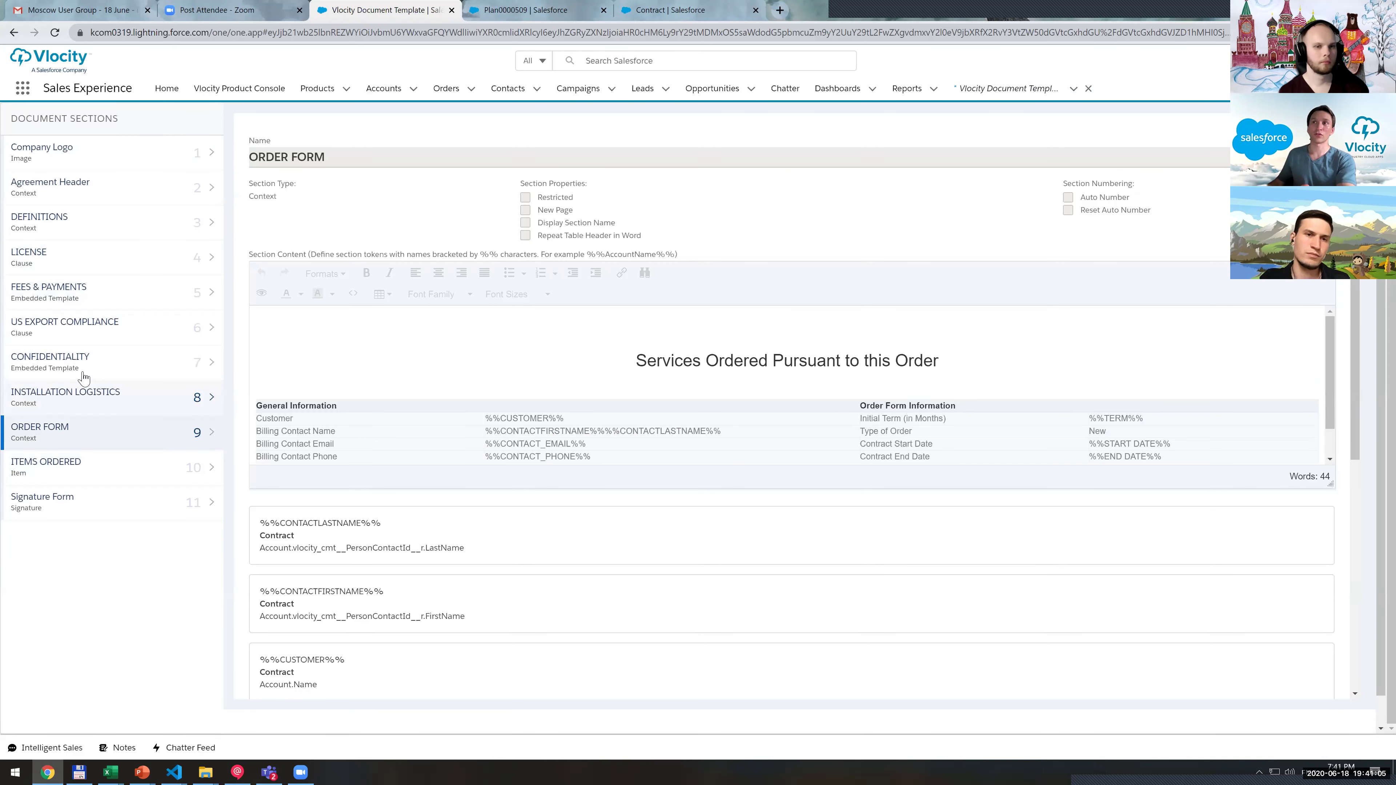
{"action": "left_click", "coordinate": [83, 379]}
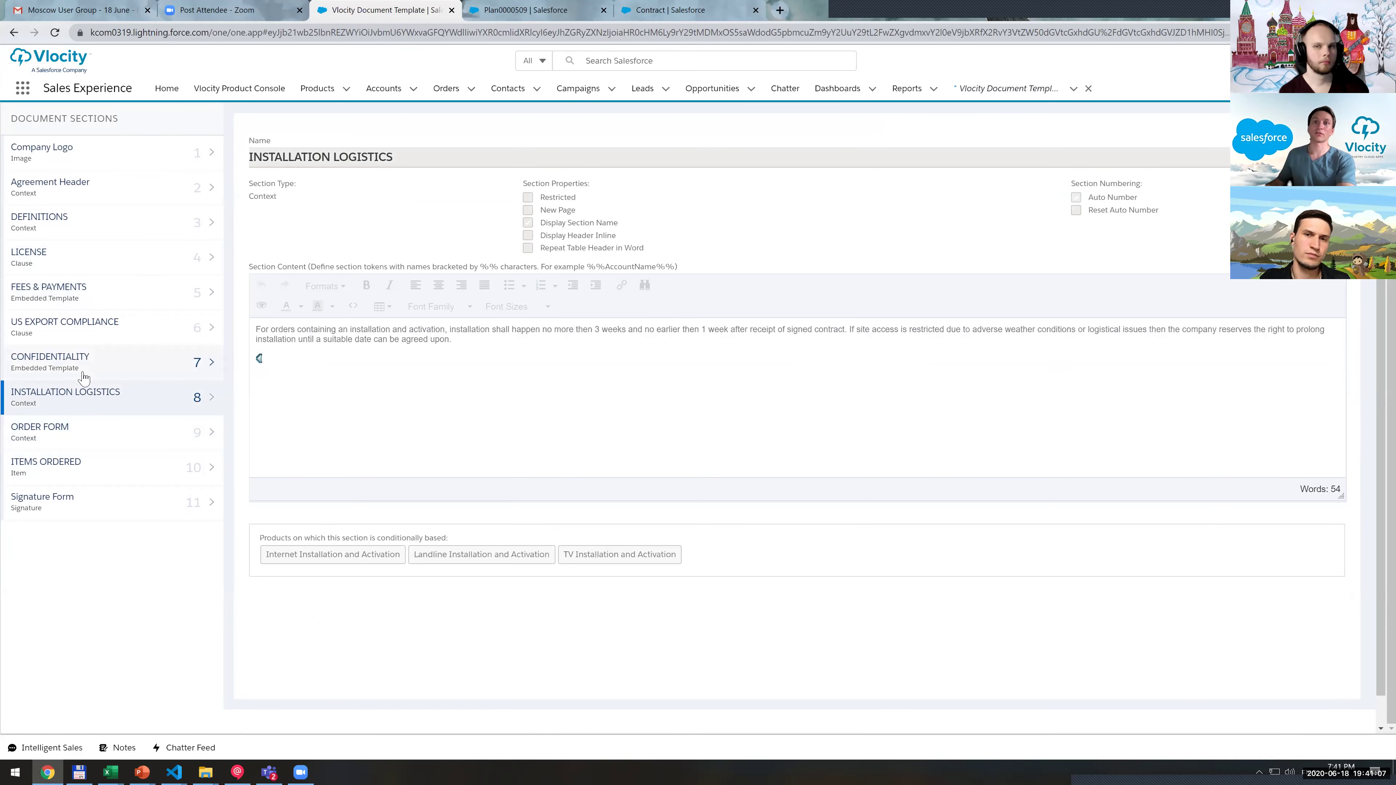
{"action": "left_click", "coordinate": [83, 377]}
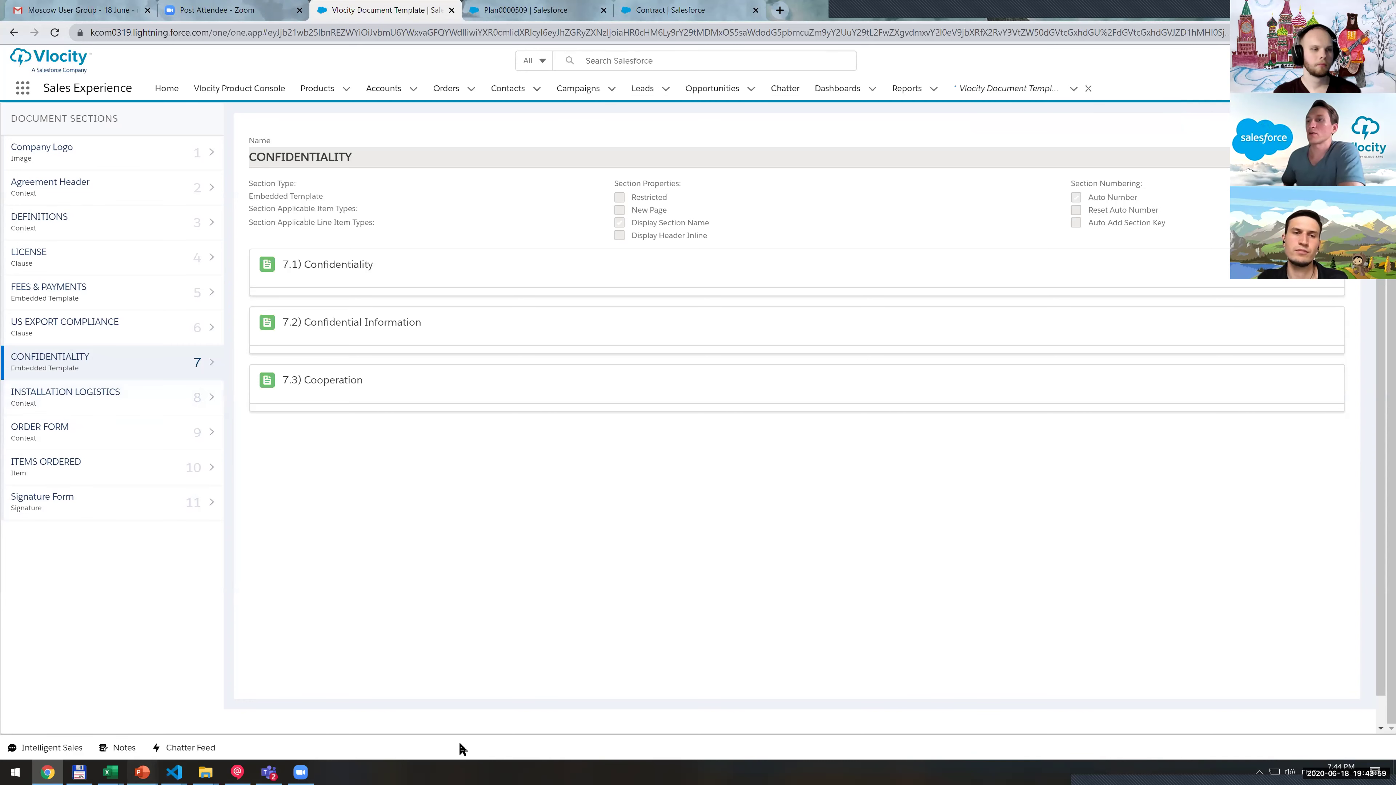
Step: Switch back to PowerPoint and show slide 10, 'Vlocity Cloud Technologies Transform the Enterprise'
{"action": "key", "text": "alt+Tab"}
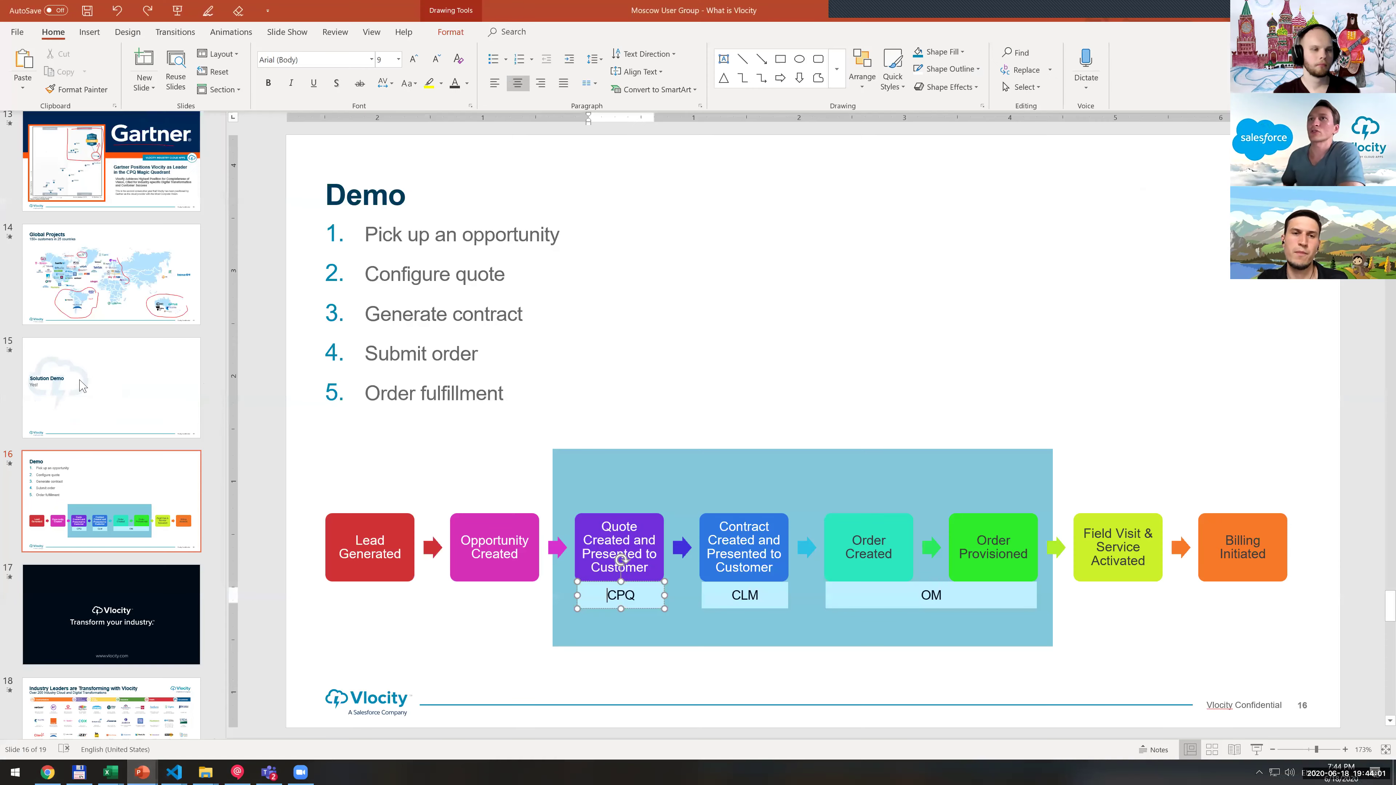
{"action": "scroll", "coordinate": [82, 396], "scroll_direction": "up", "scroll_amount": 10}
{"action": "scroll", "coordinate": [90, 428], "scroll_direction": "down", "scroll_amount": 6}
{"action": "left_click", "coordinate": [110, 468]}
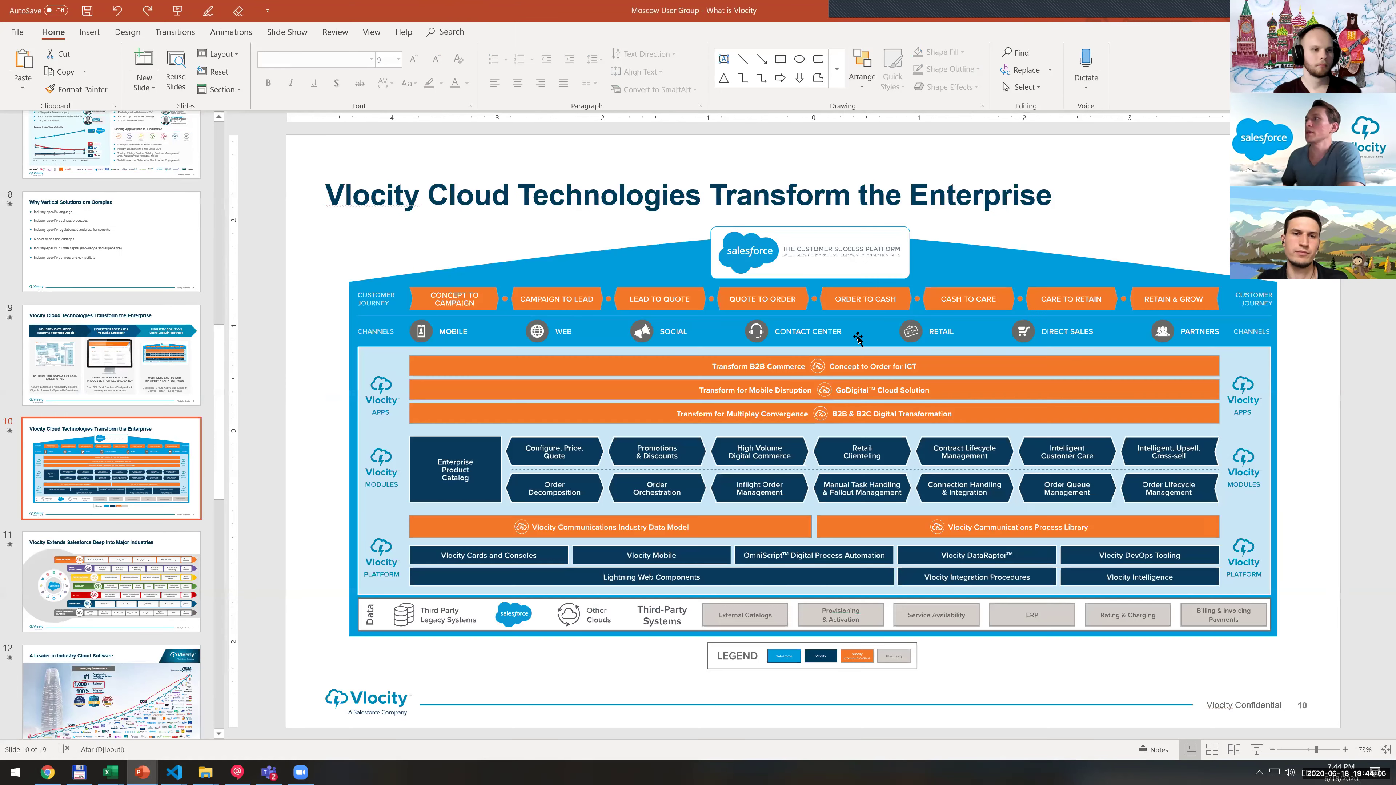